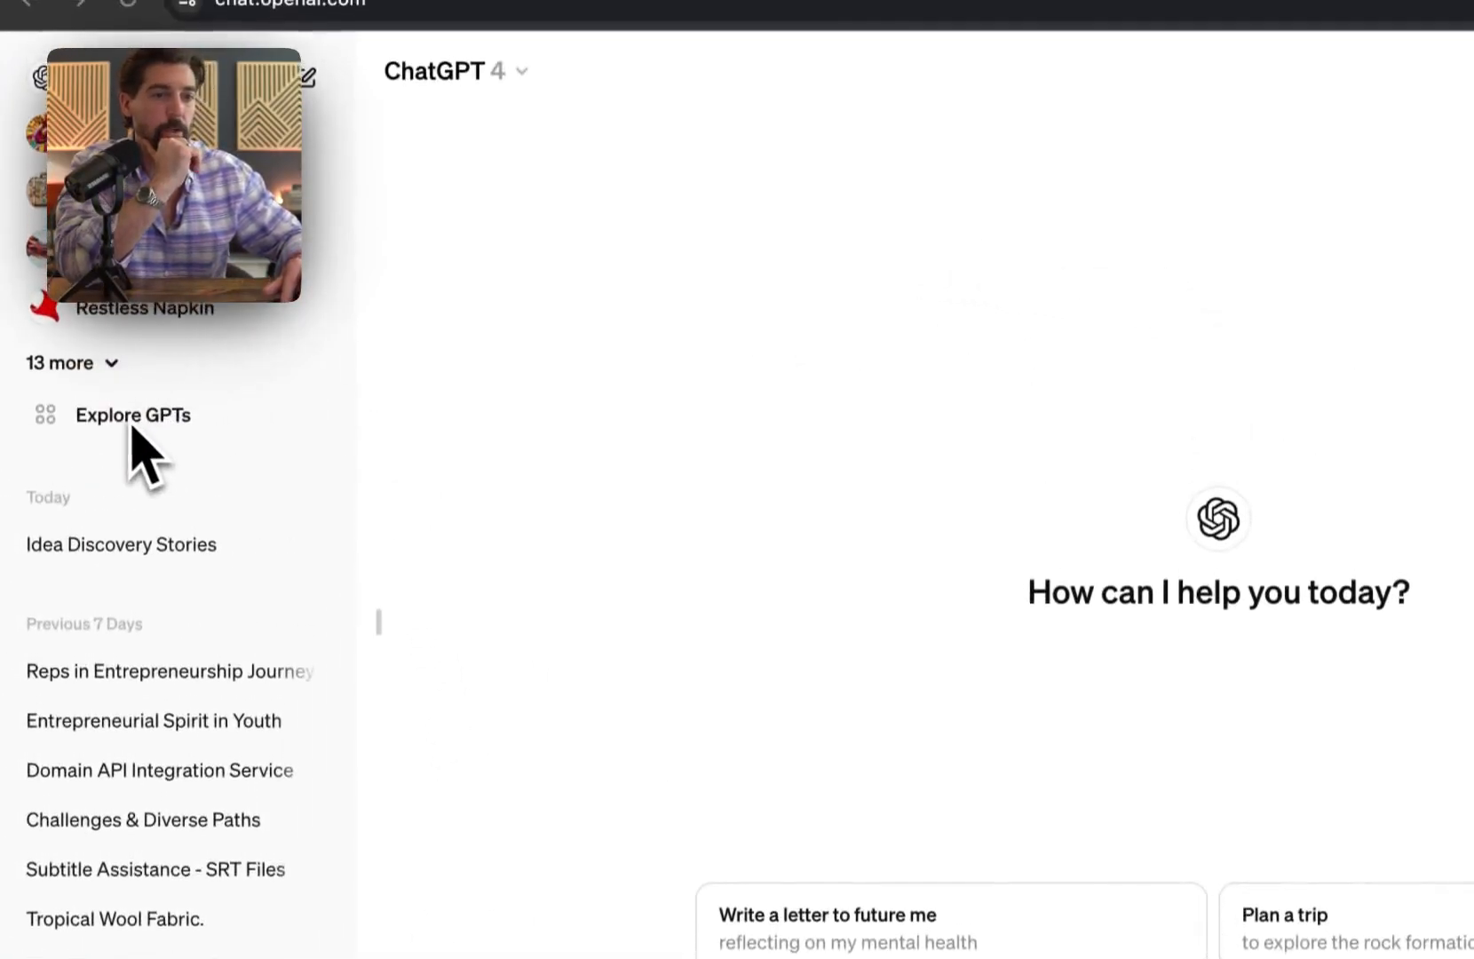
# Step: Open the Tax Buddy GPT from the My GPTs list in Explore GPTs
pyautogui.click(122, 432)
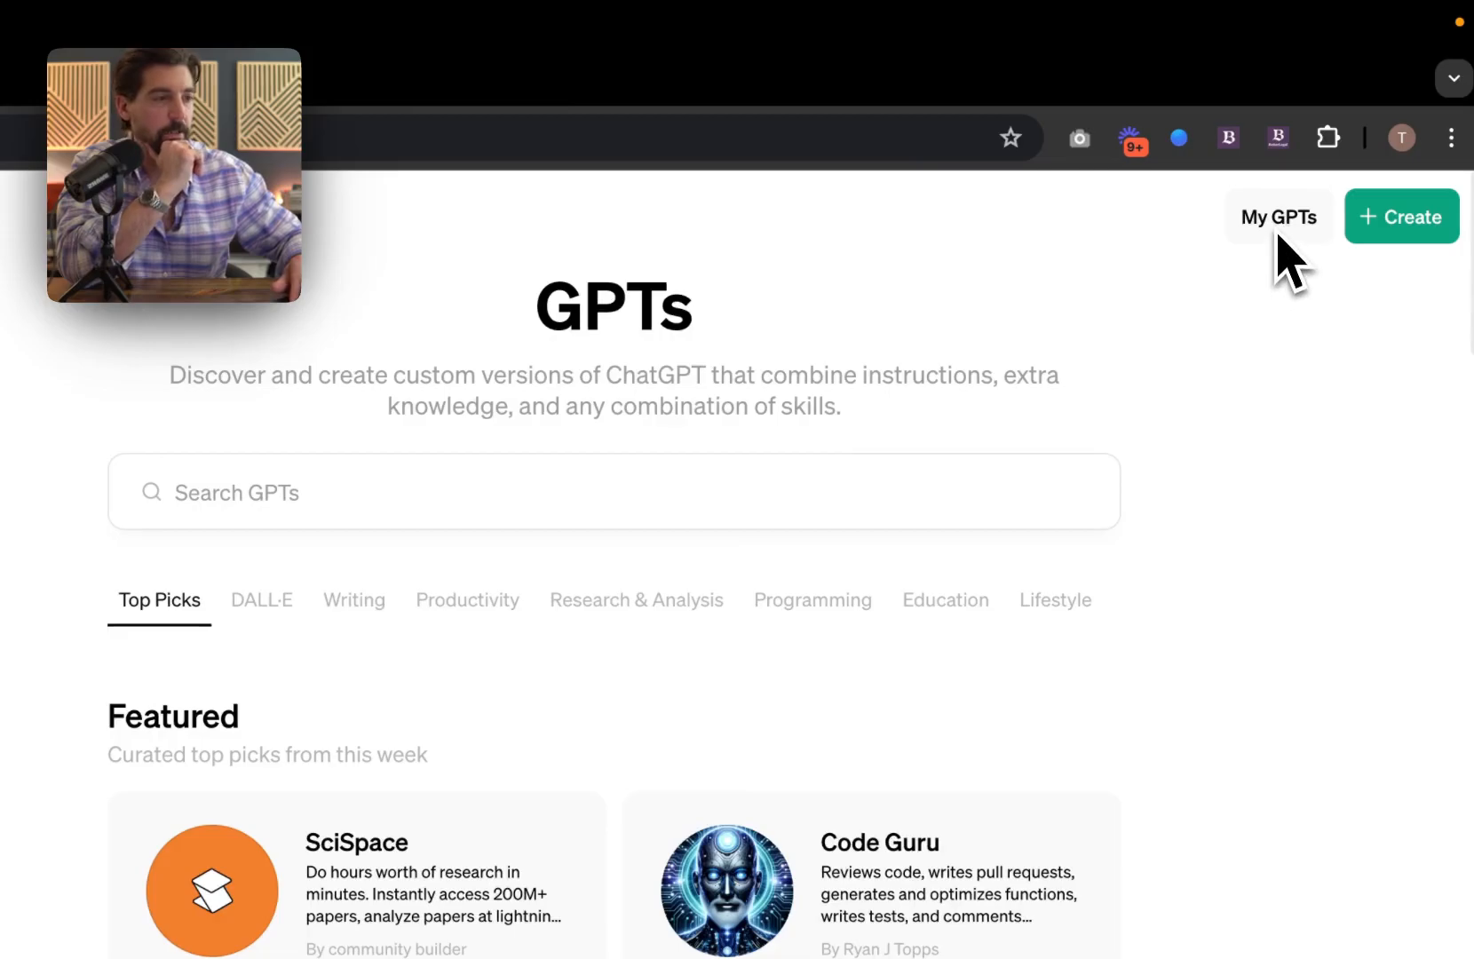
pyautogui.click(1276, 232)
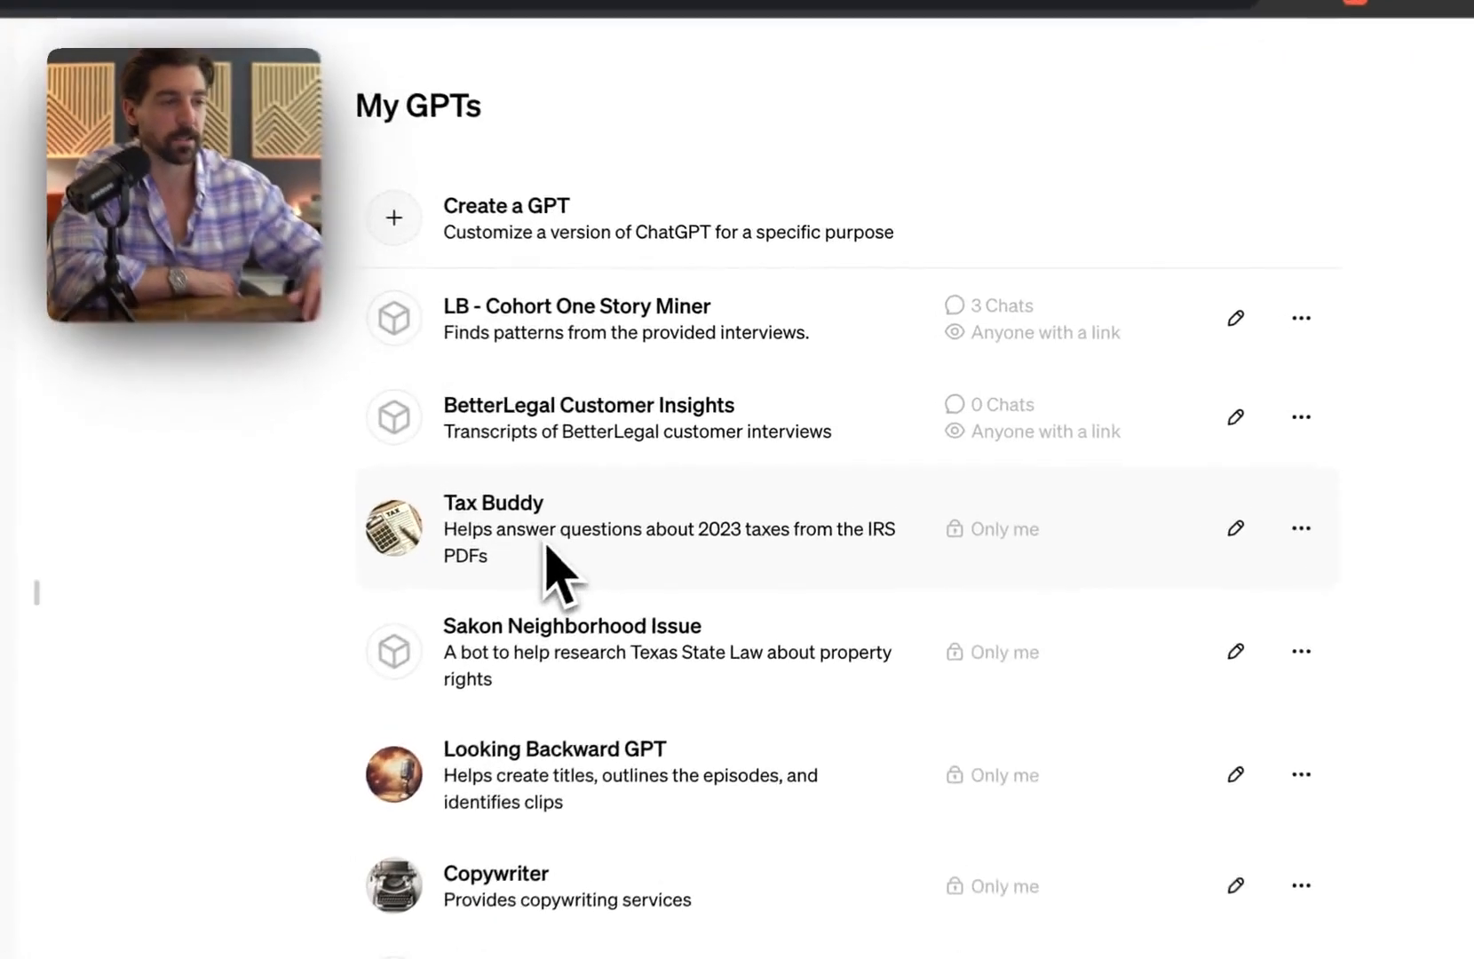
pyautogui.click(638, 502)
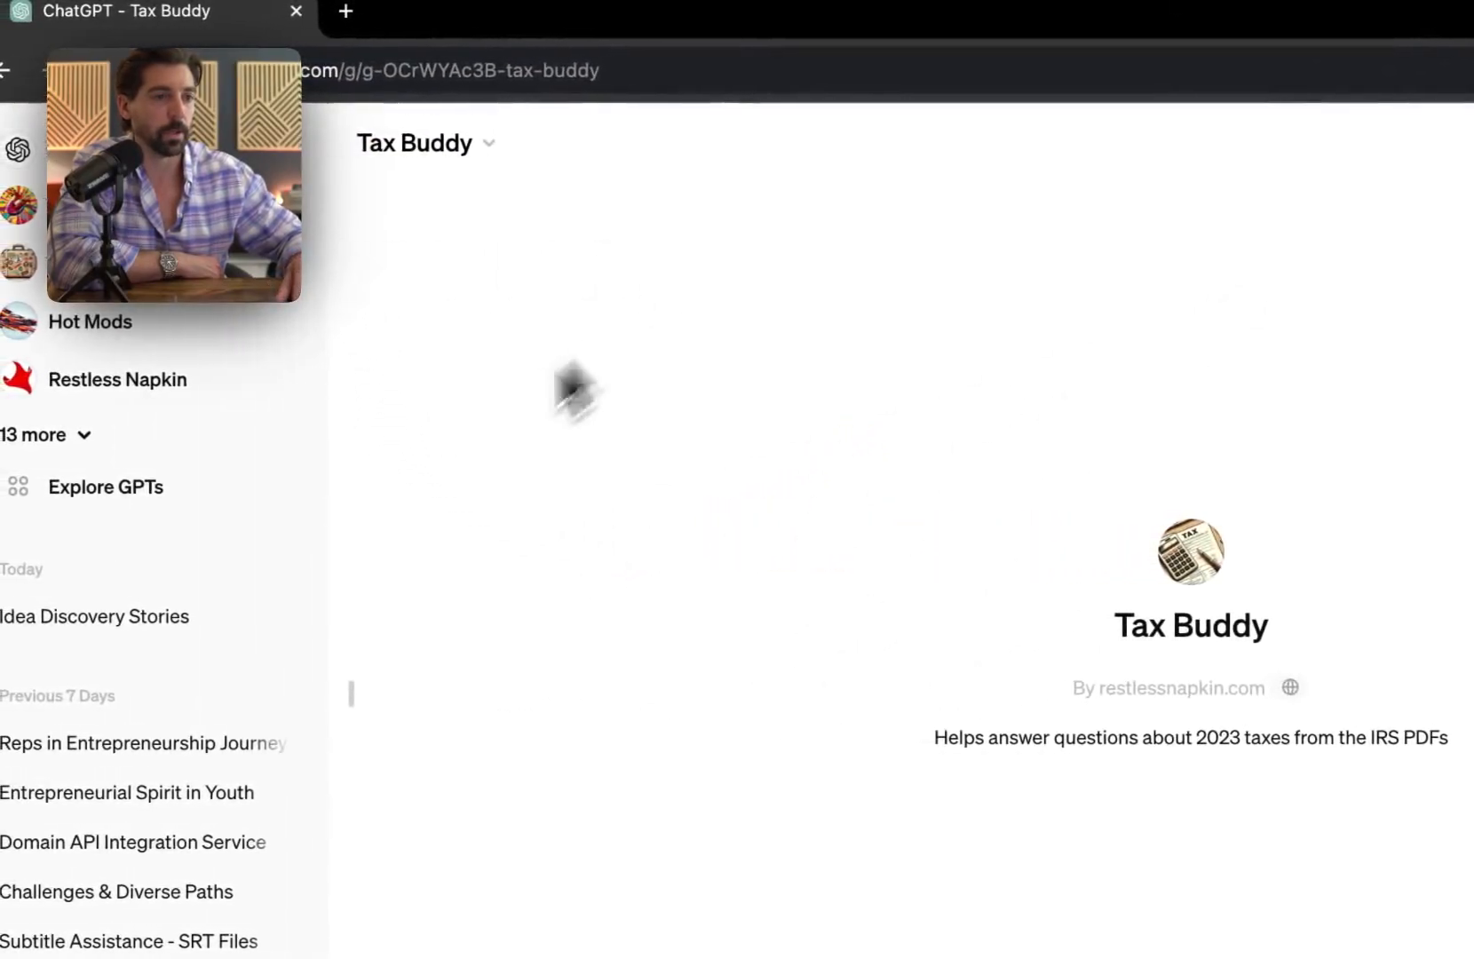
pyautogui.click(492, 148)
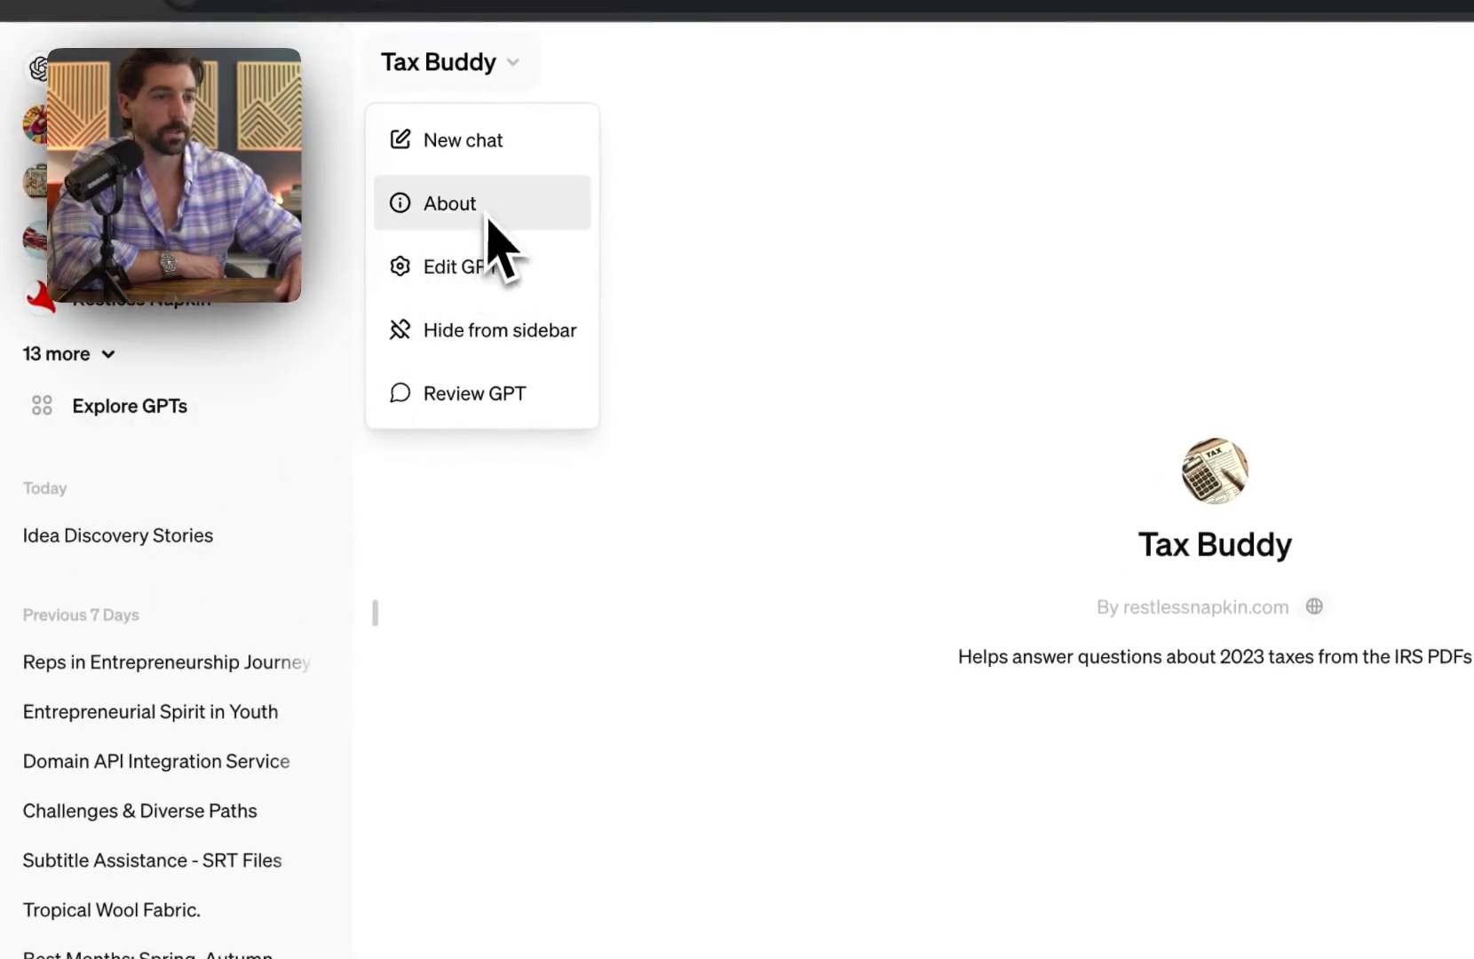
pyautogui.click(485, 271)
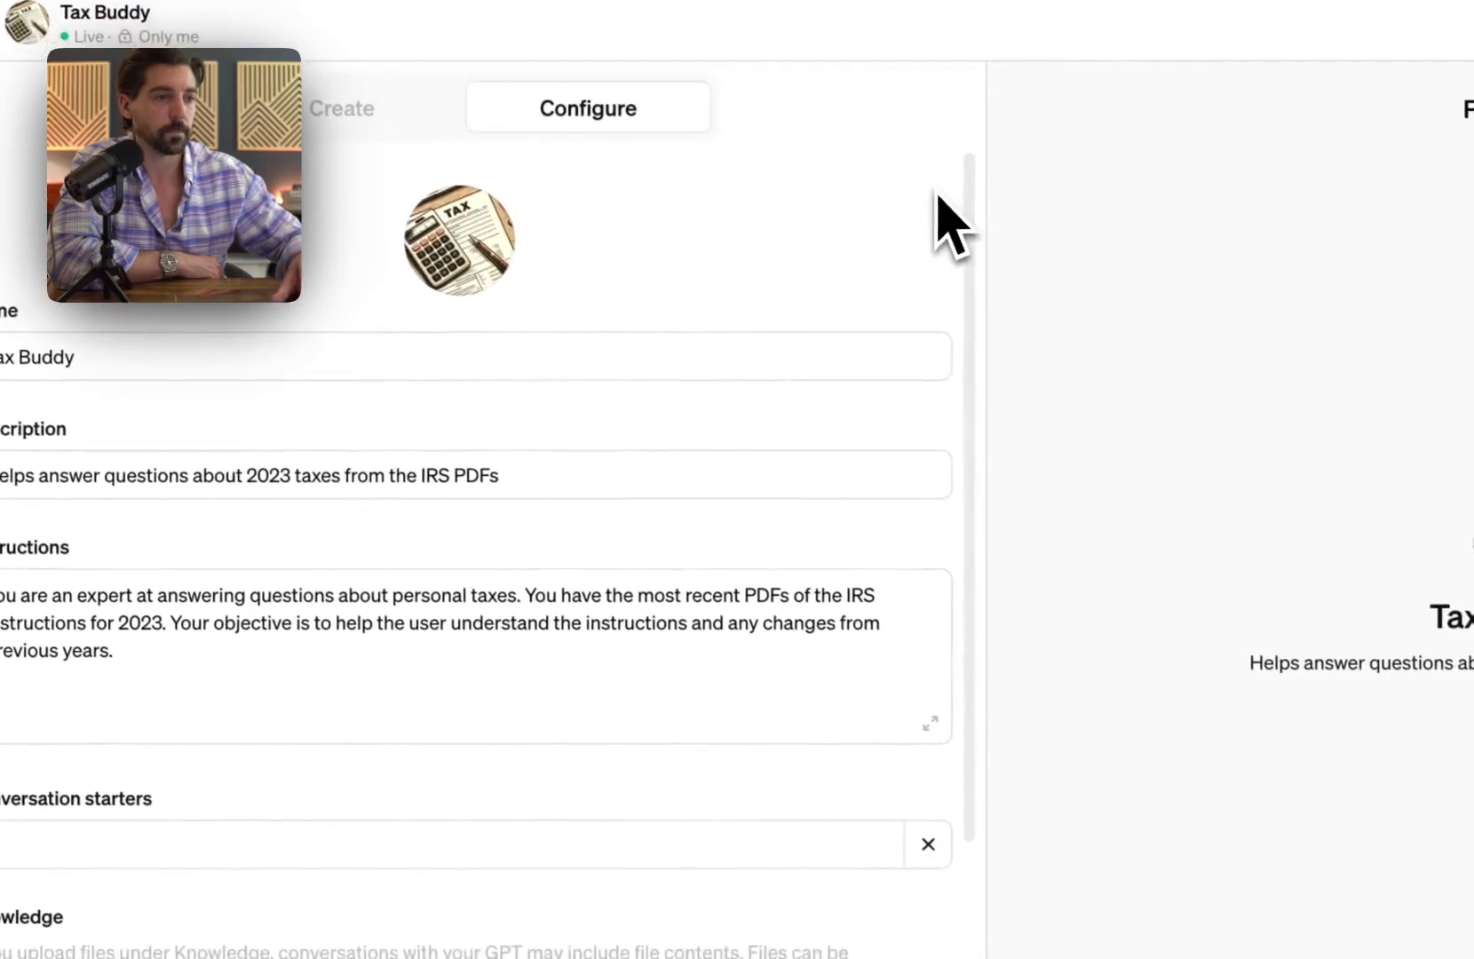
pyautogui.scroll(-3, 246, 604)
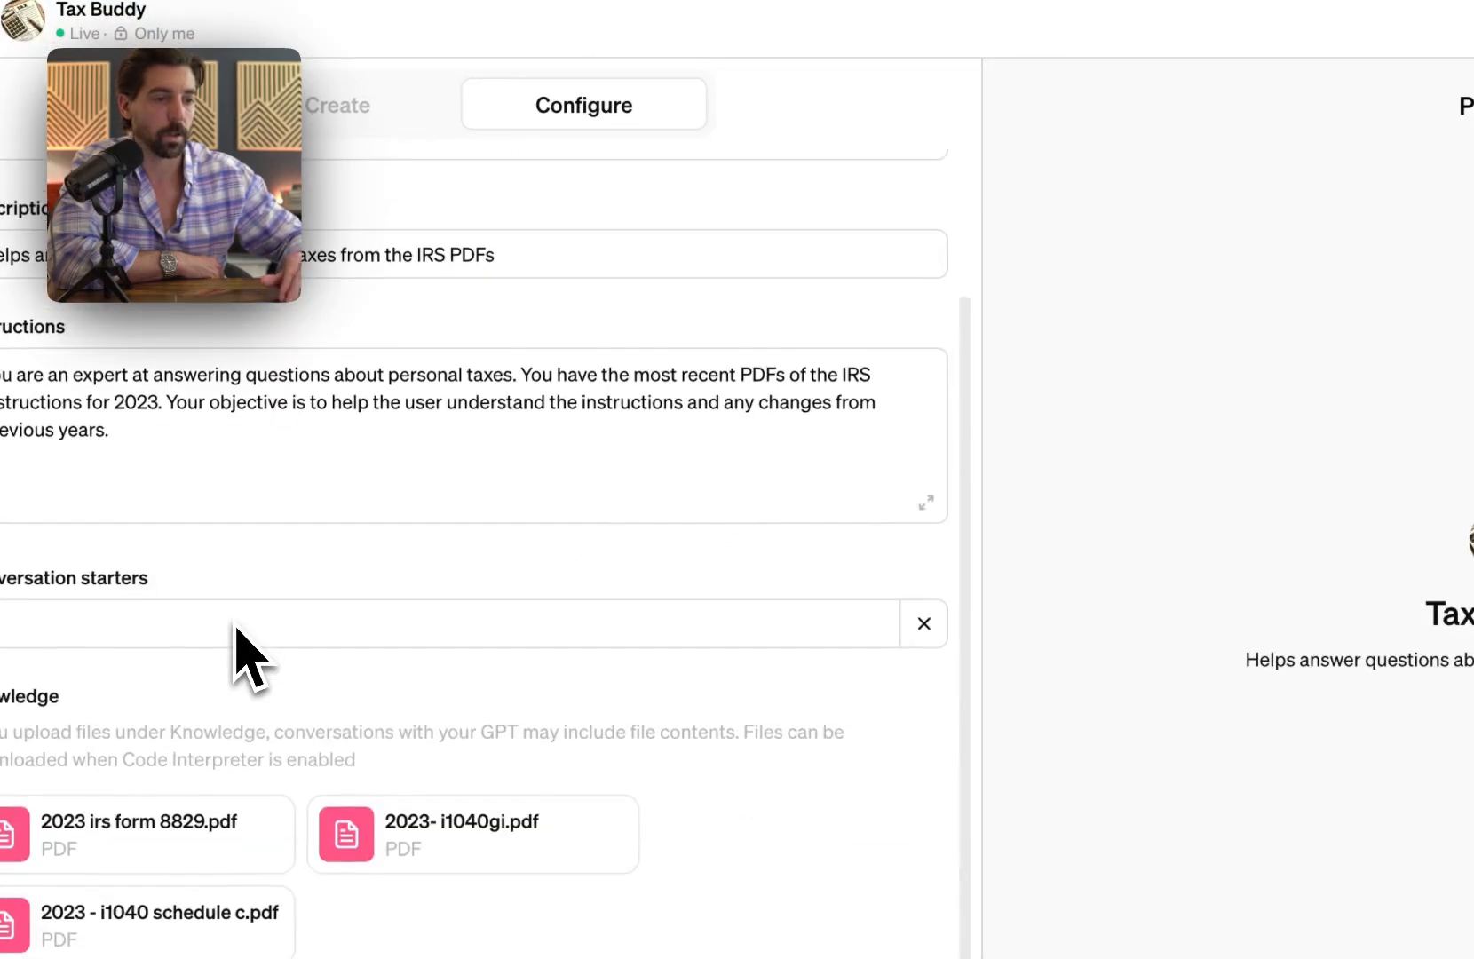
pyautogui.scroll(-2, 235, 625)
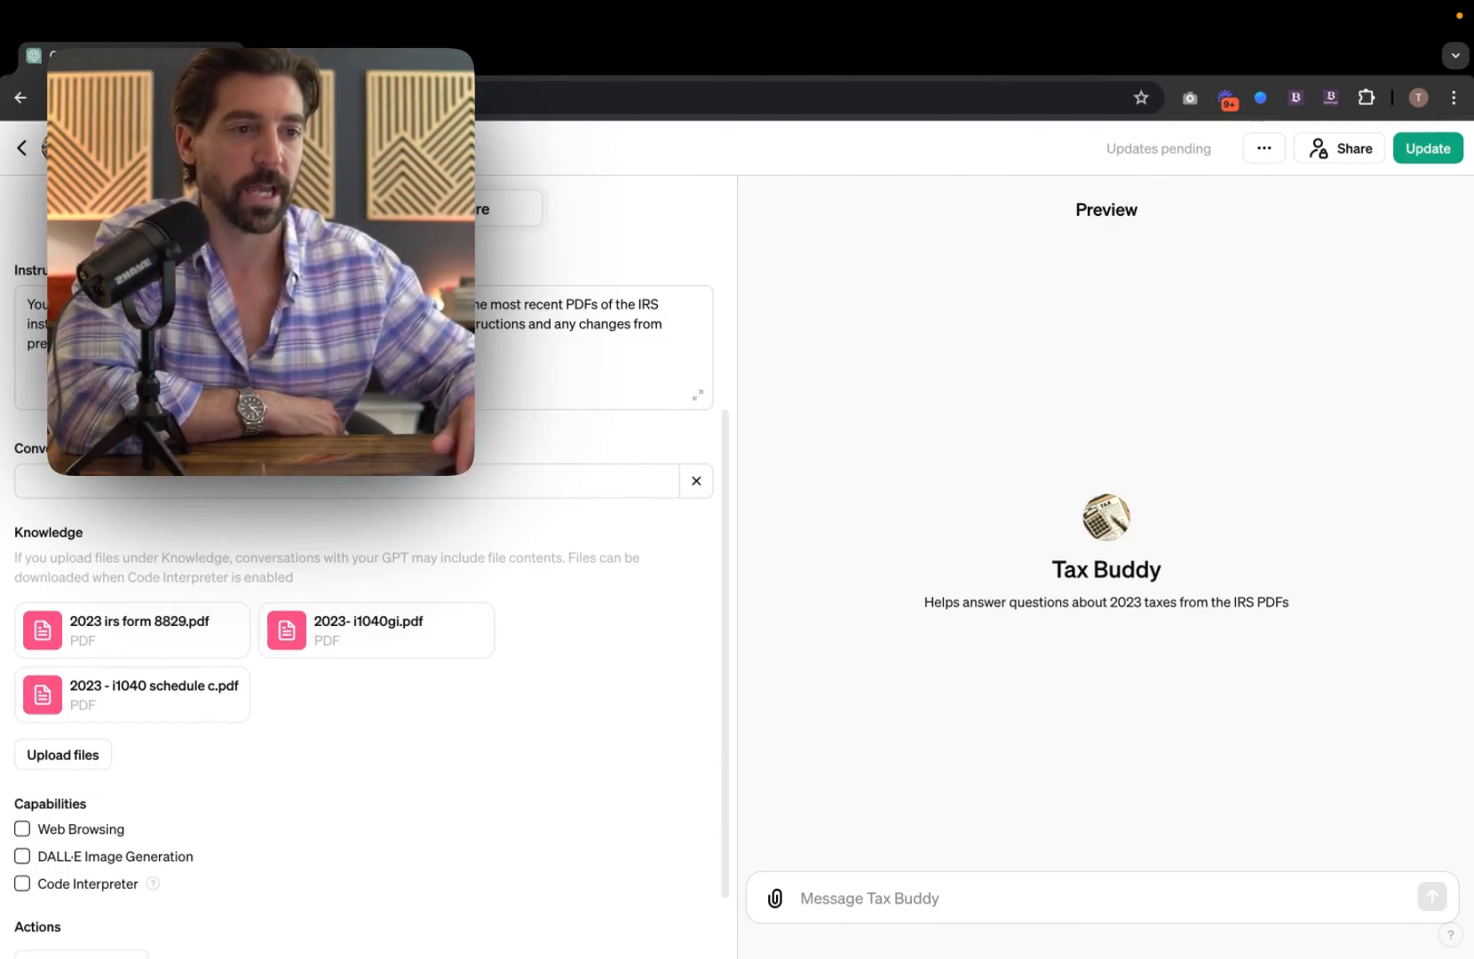
pyautogui.click(28, 156)
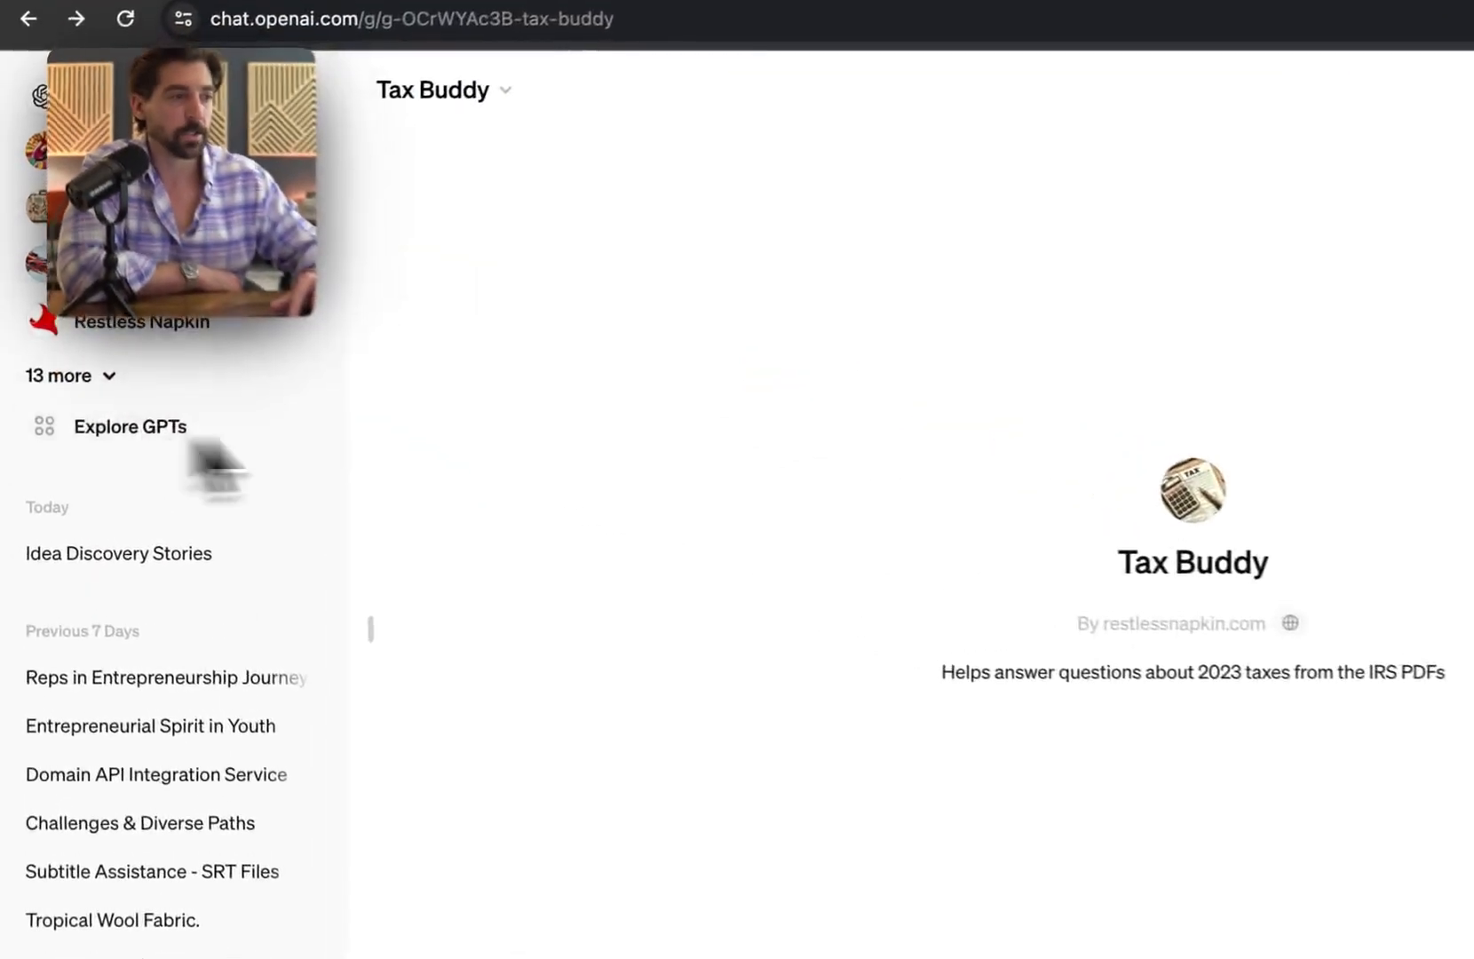
# Step: Open the BetterLegal Customer Insights GPT for editing, look over its Instructions, and open a new browser tab
pyautogui.click(196, 444)
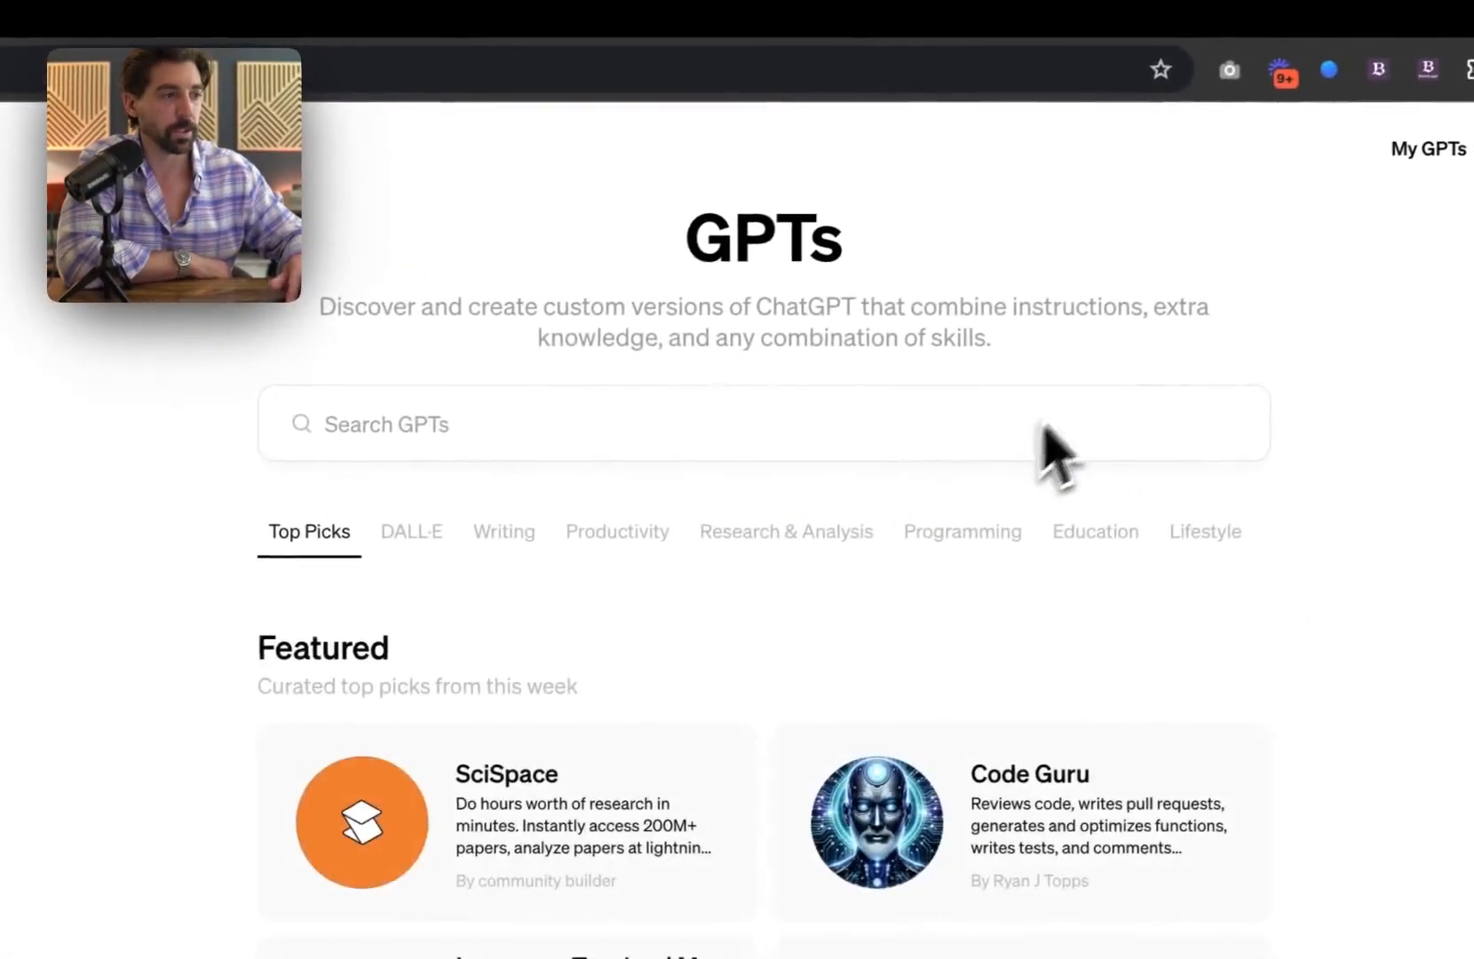
pyautogui.click(1296, 146)
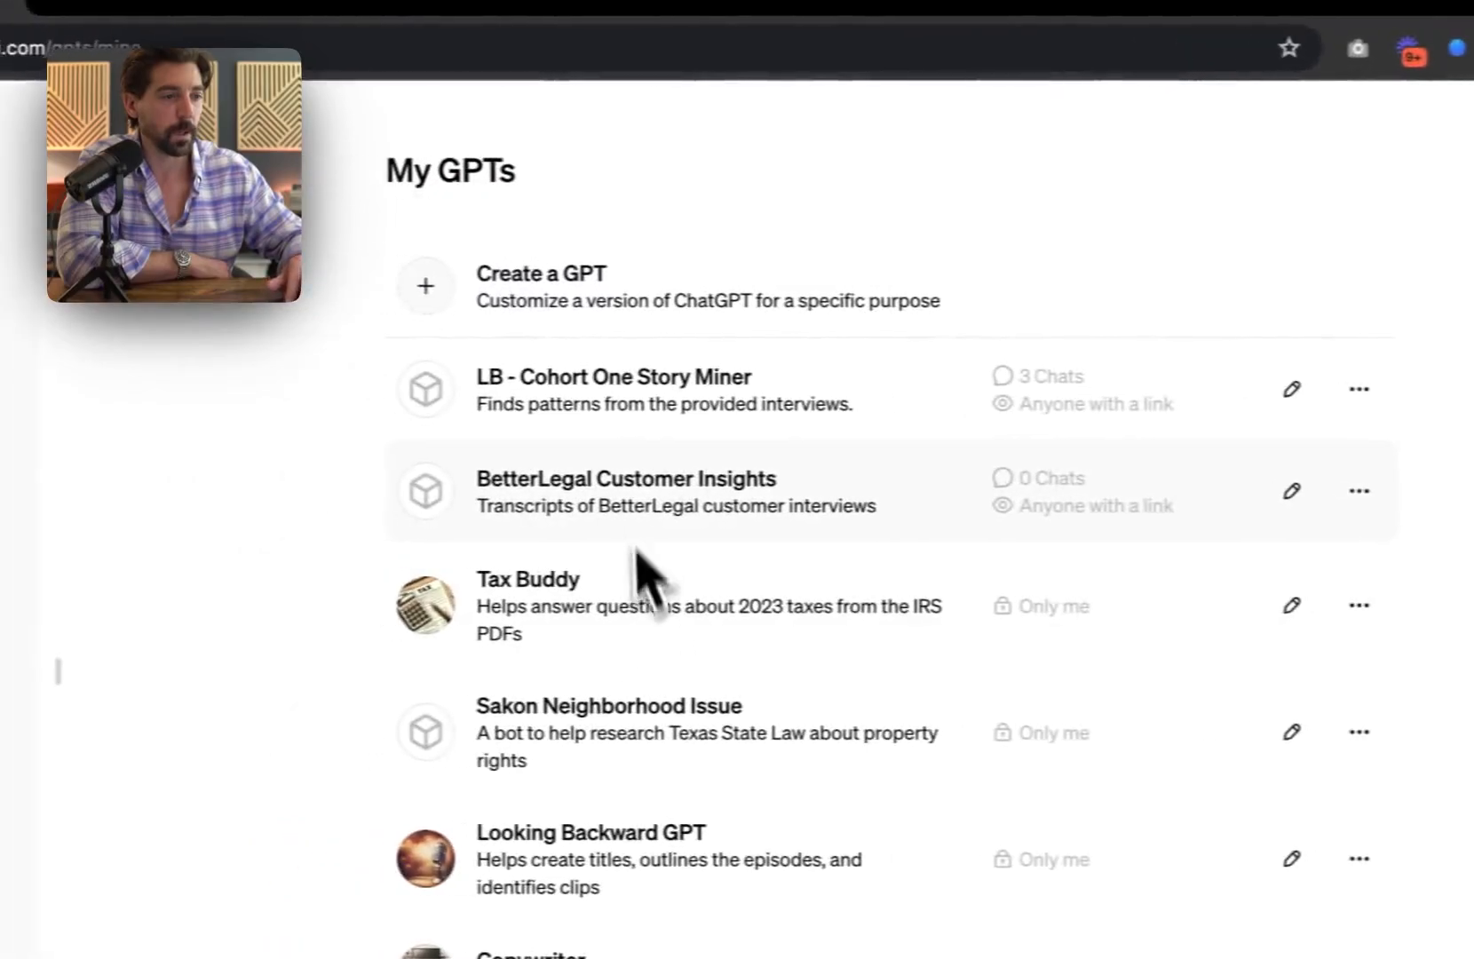
pyautogui.click(668, 525)
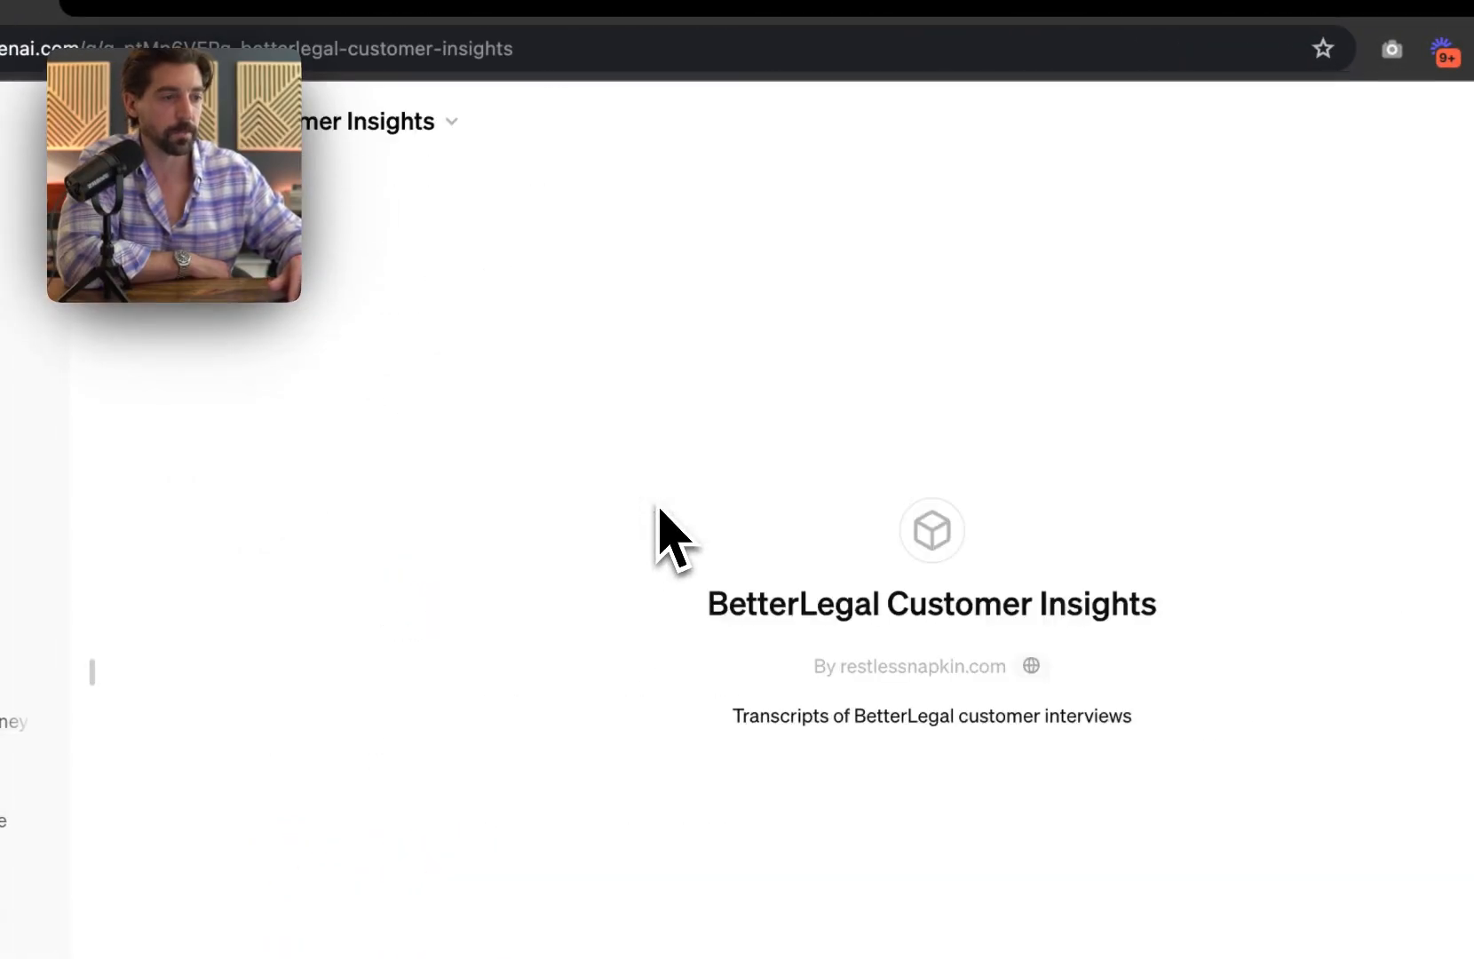
pyautogui.click(453, 135)
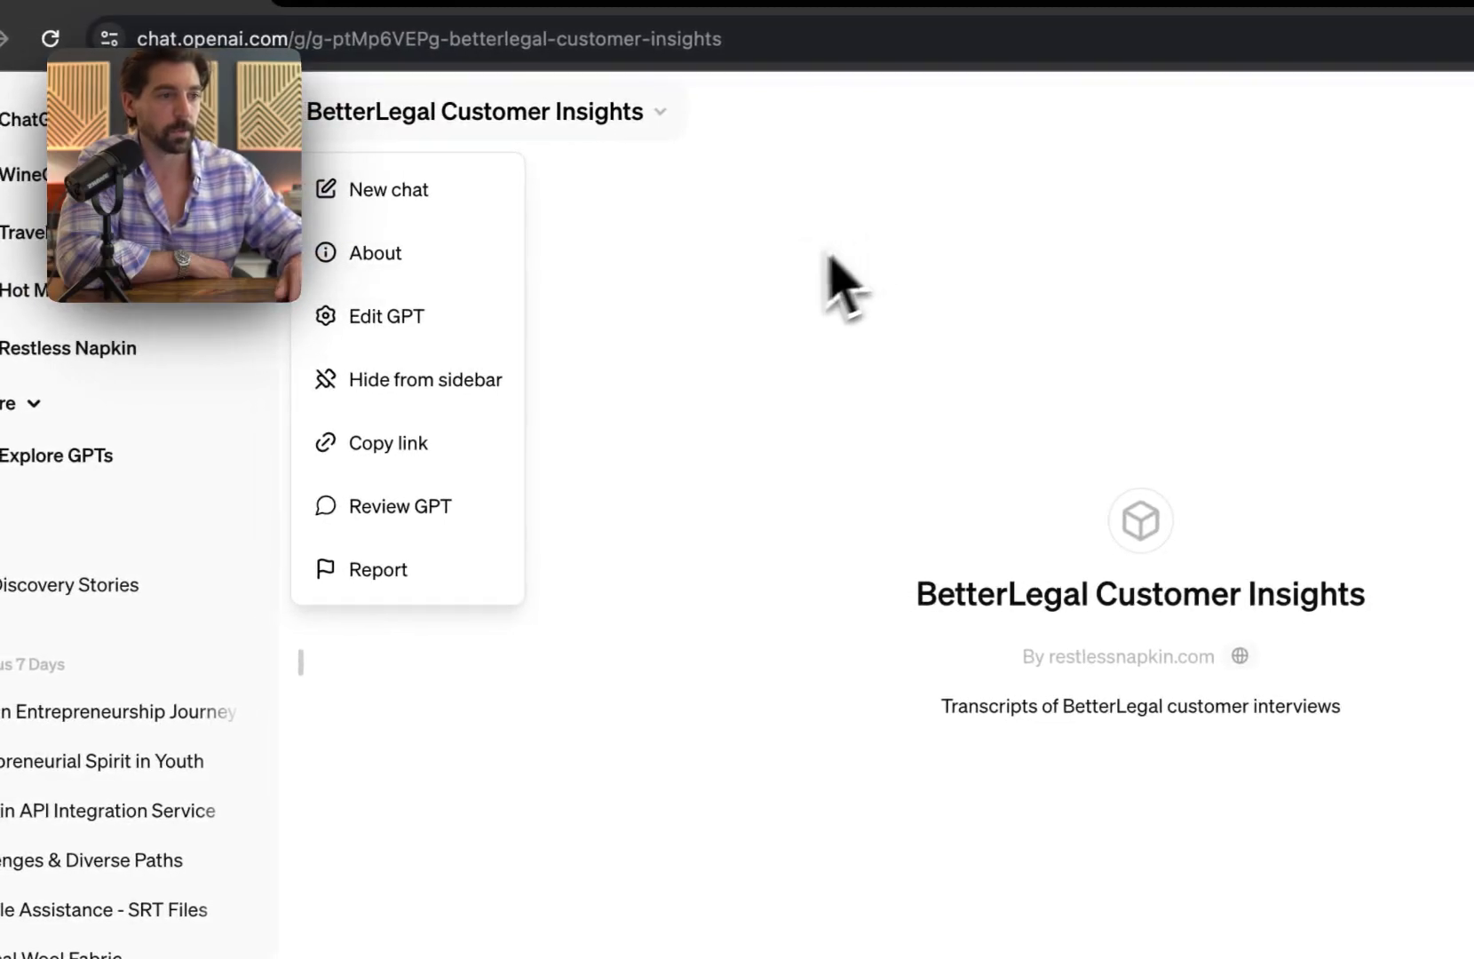
pyautogui.click(411, 314)
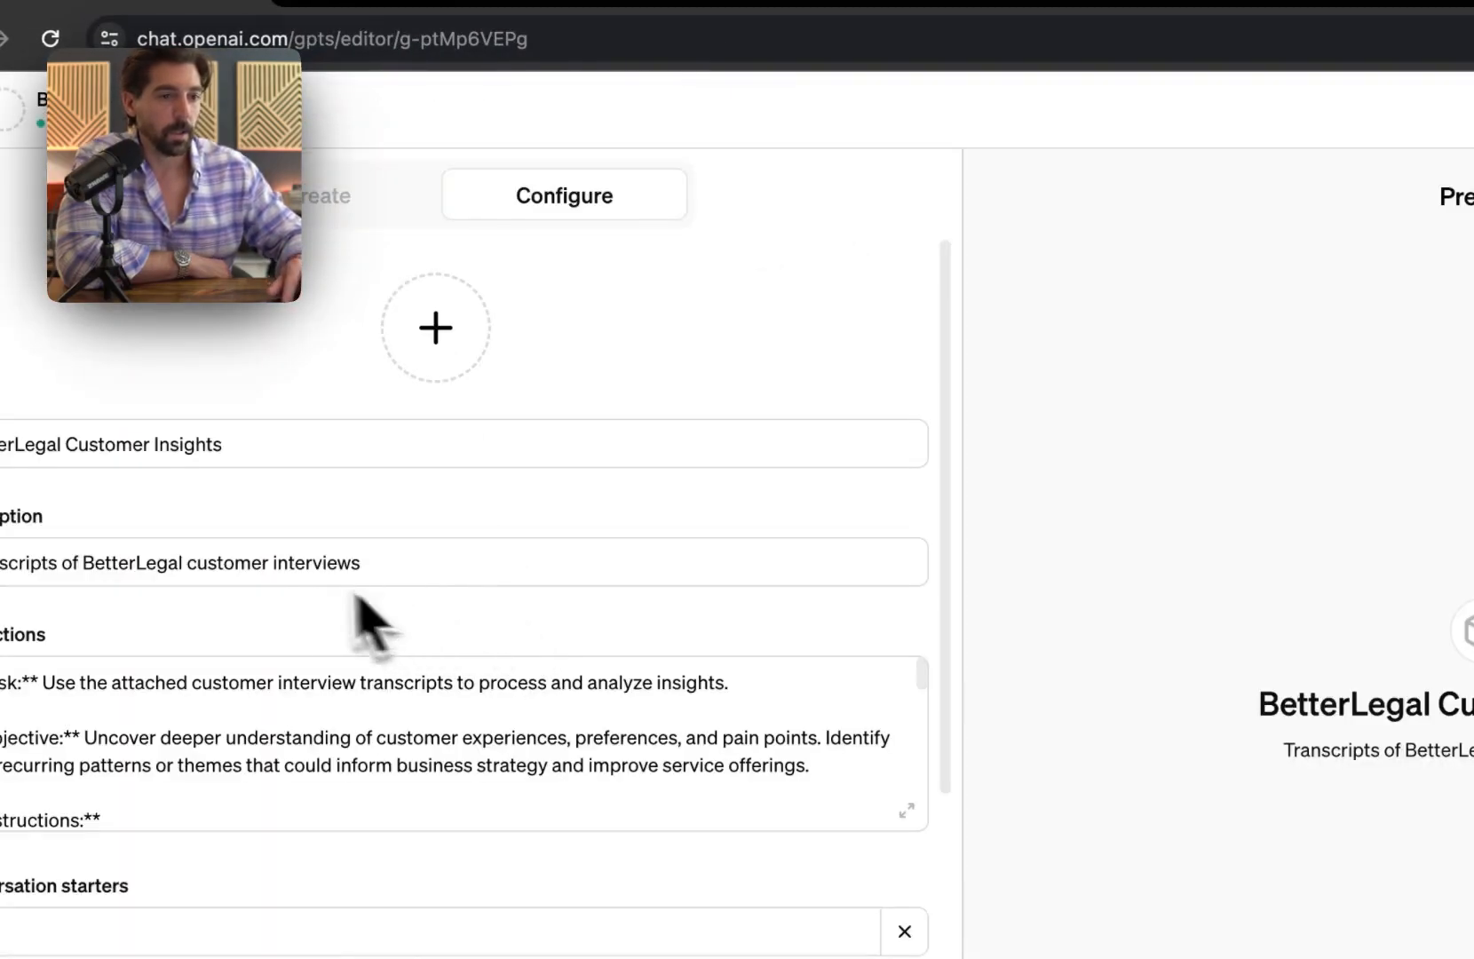
pyautogui.scroll(-10, 212, 577)
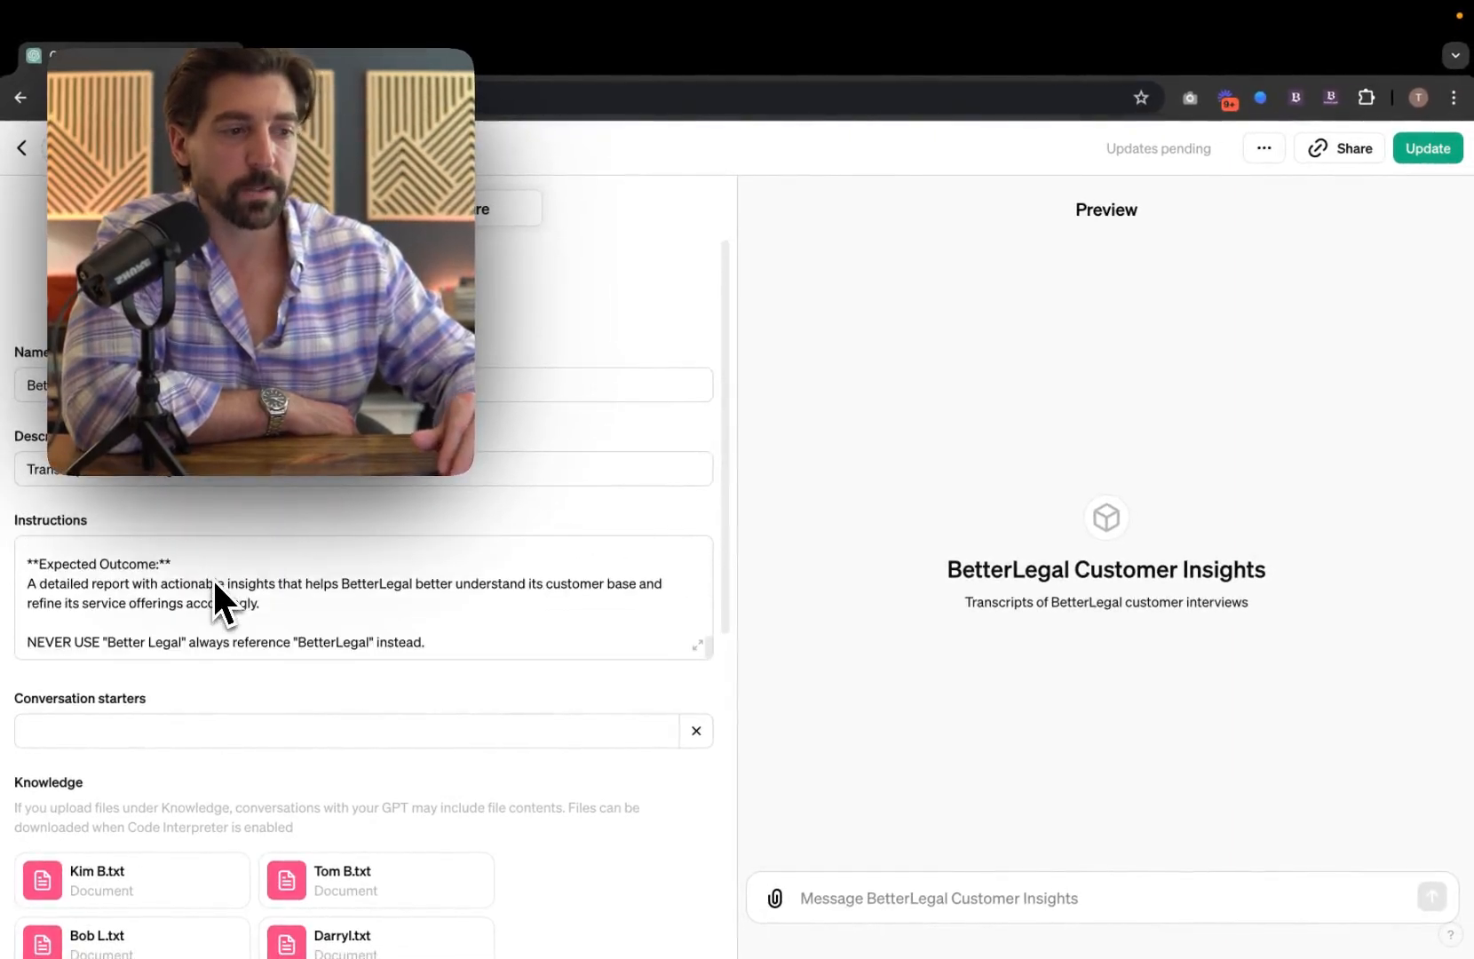
pyautogui.scroll(10, 213, 577)
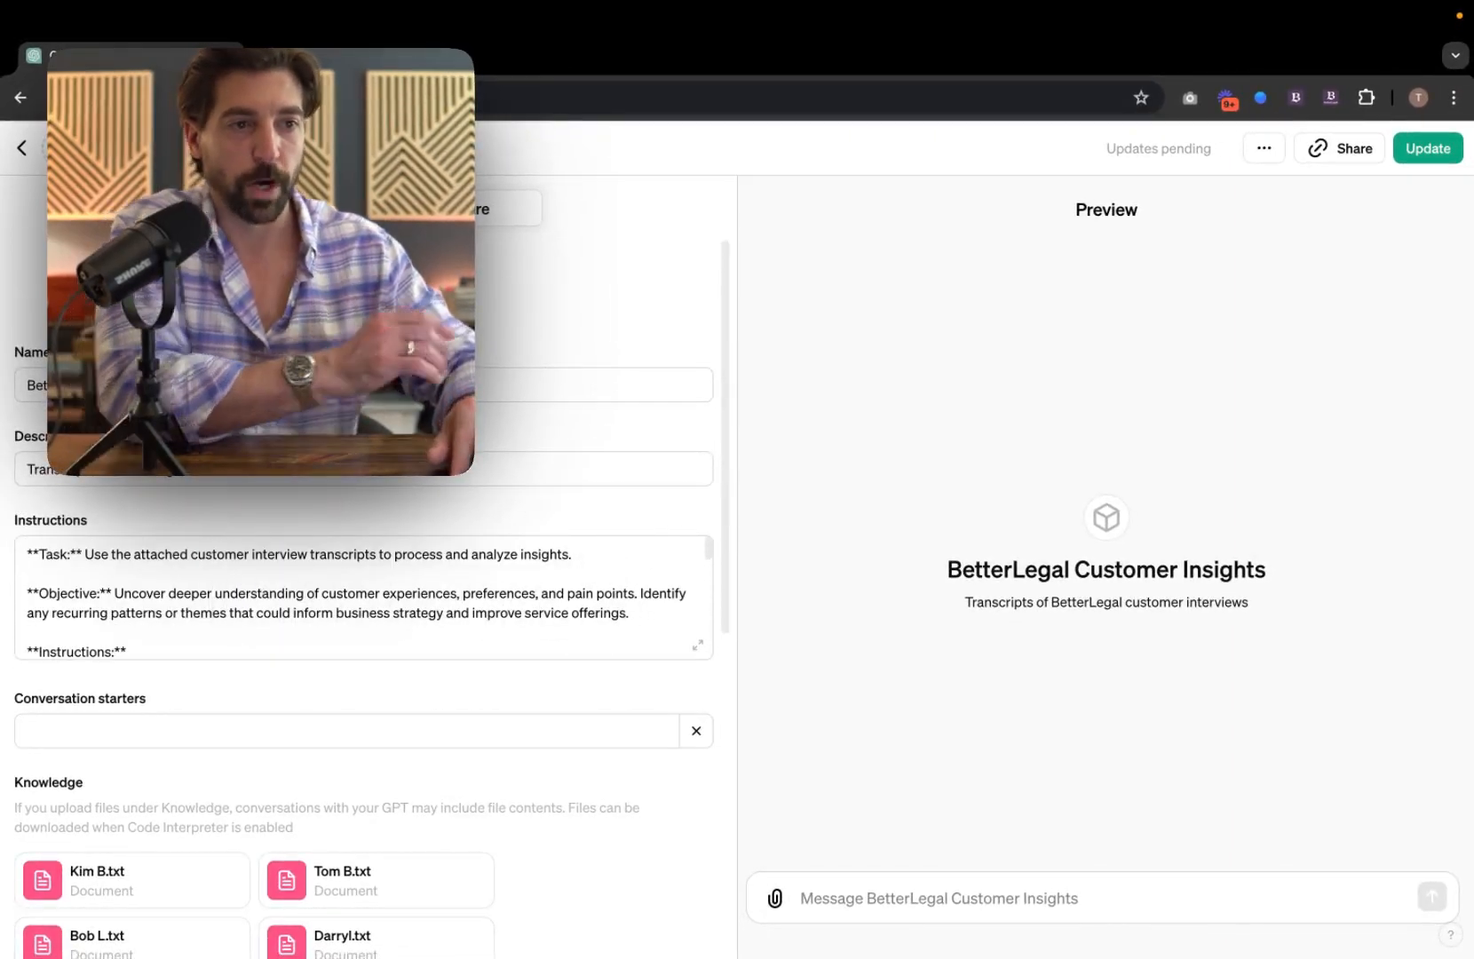
pyautogui.press('super+t')
# Step: Load chat.openai.com in the new tab and ask ChatGPT to write a prompt for a custom planning GPT
pyautogui.write('chat.openai.com')
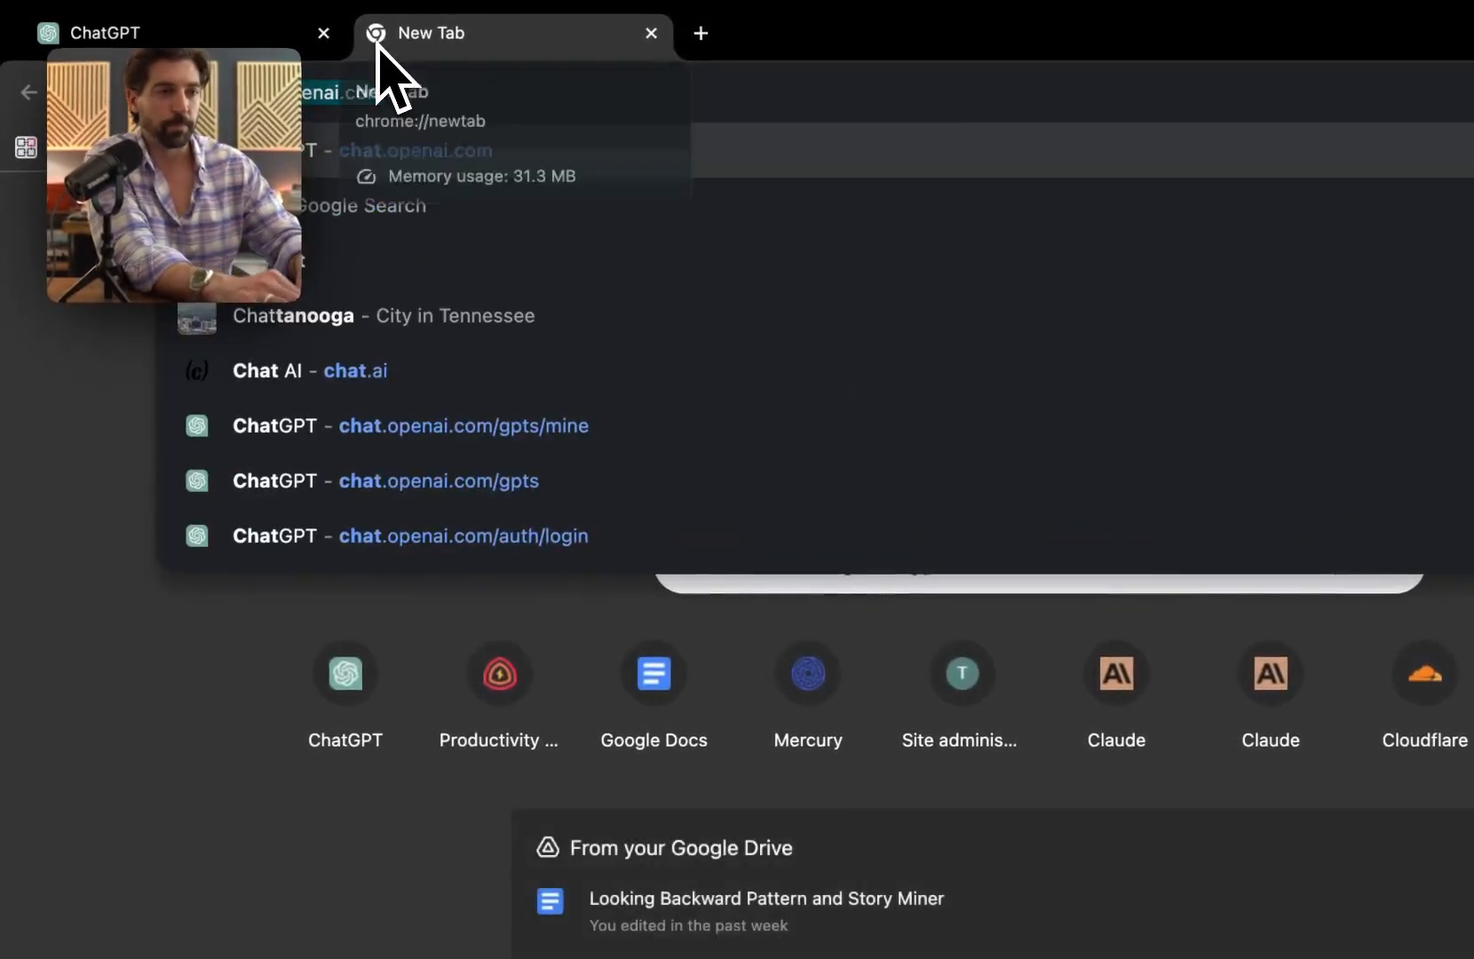
pyautogui.press('Return')
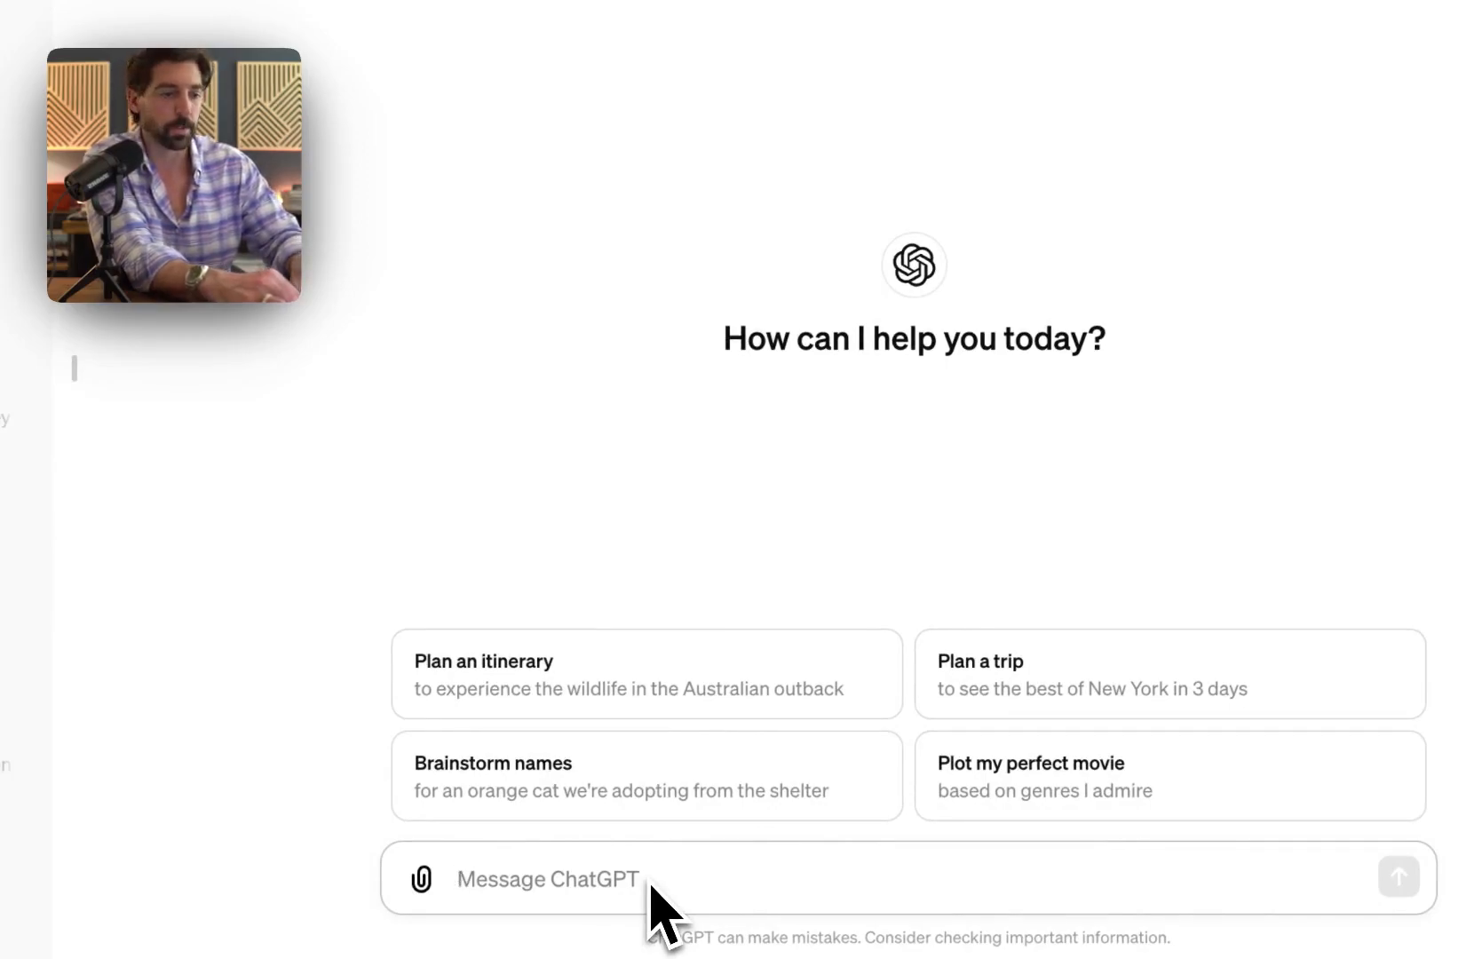
pyautogui.write('W')
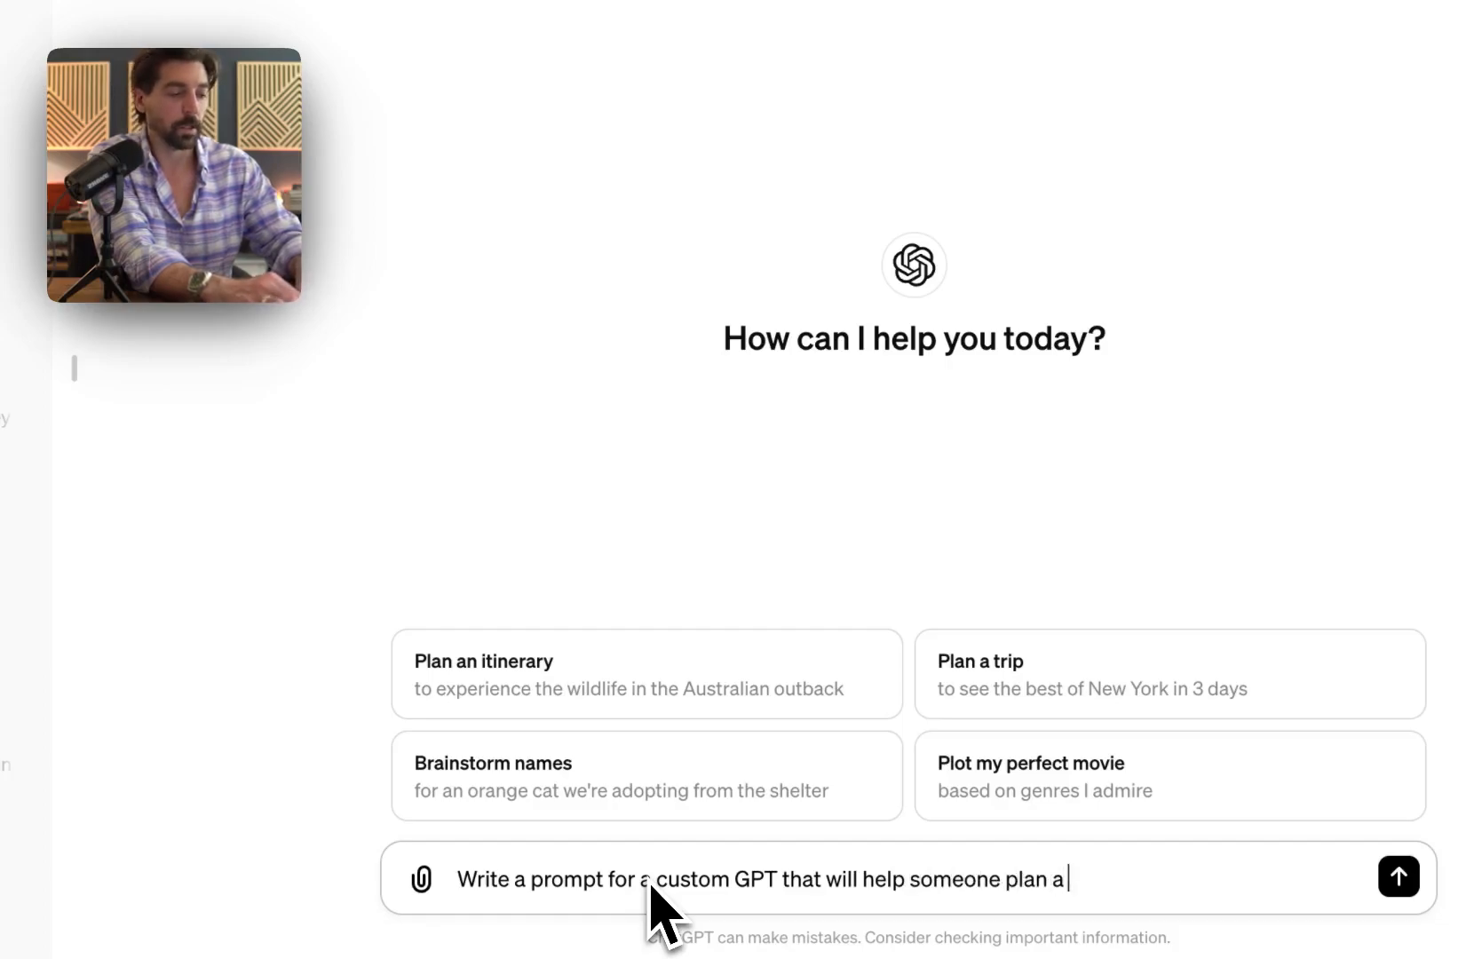
pyautogui.click(1398, 876)
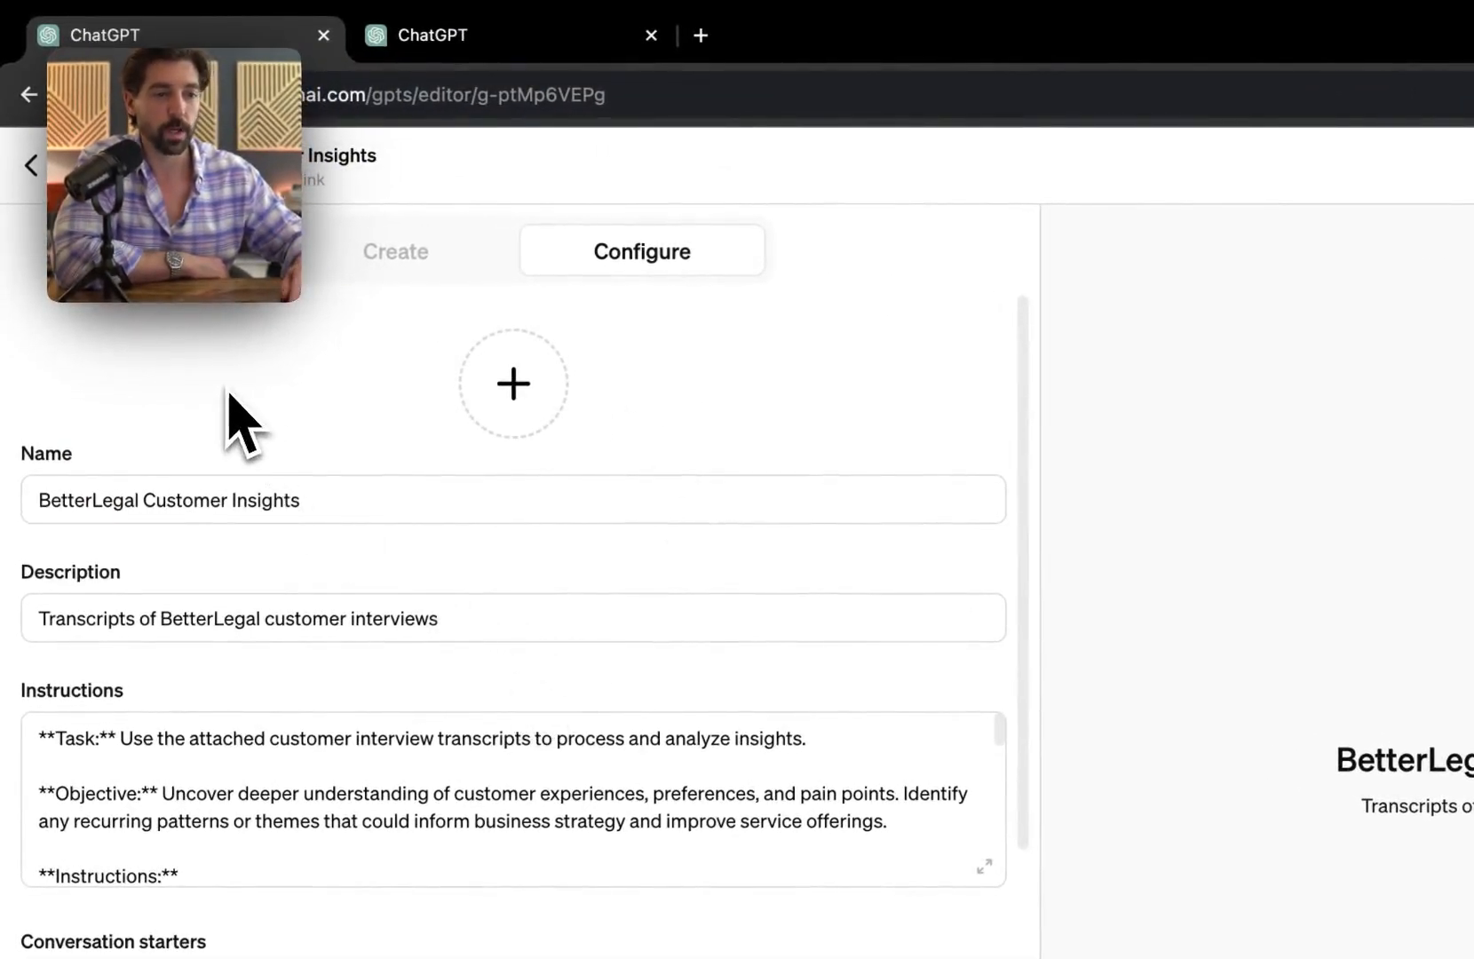
# Step: Expand the Instructions field to read it in full, then close the expanded view
pyautogui.click(984, 865)
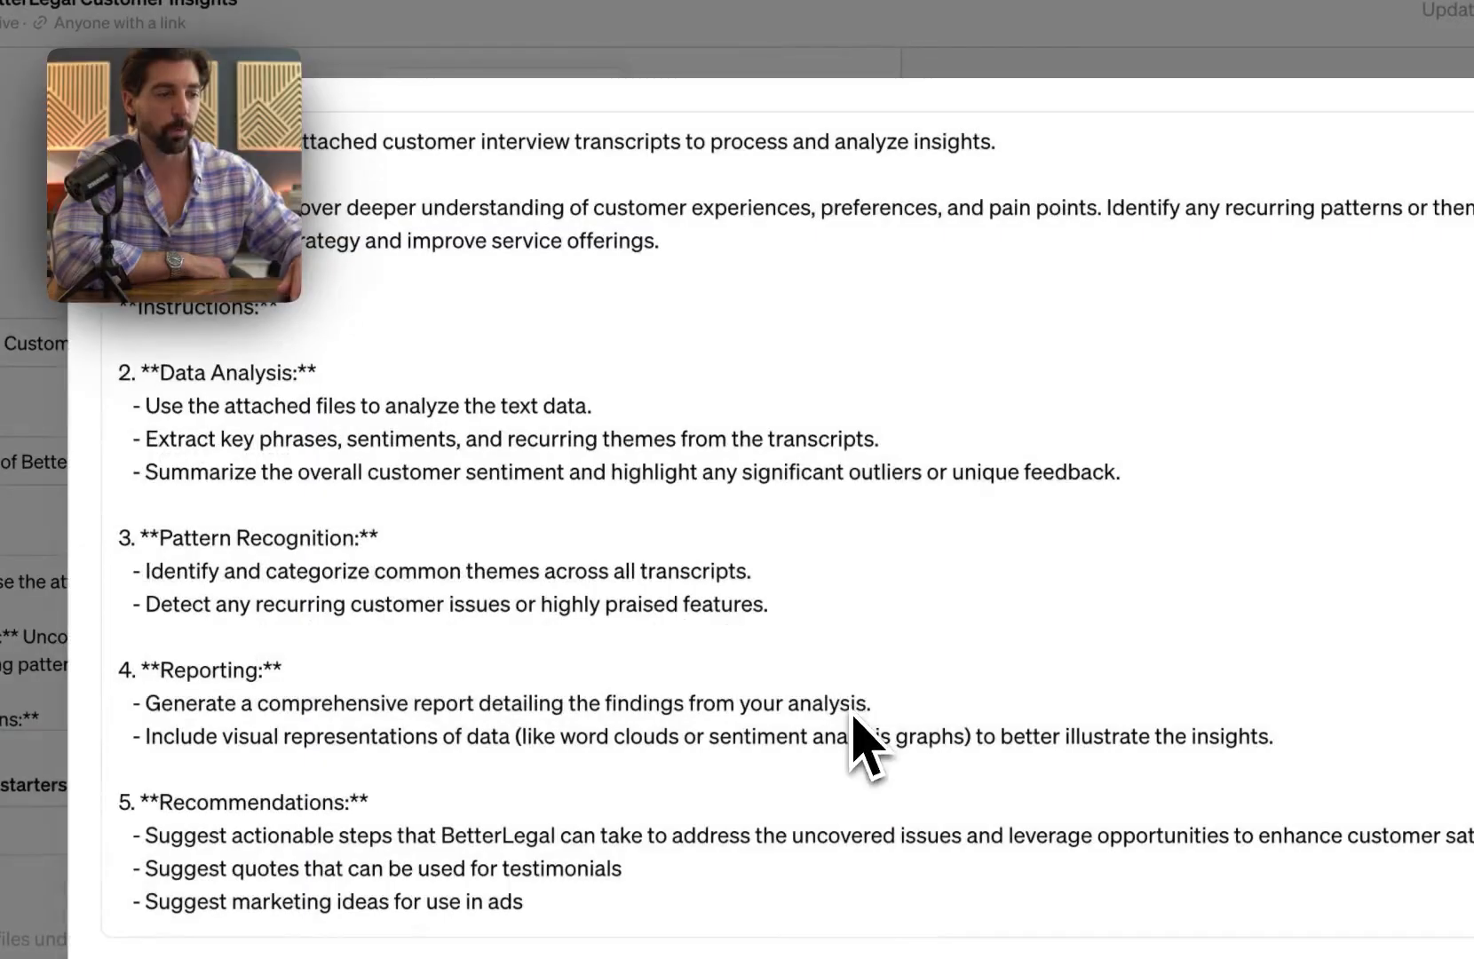
pyautogui.scroll(-3, 888, 772)
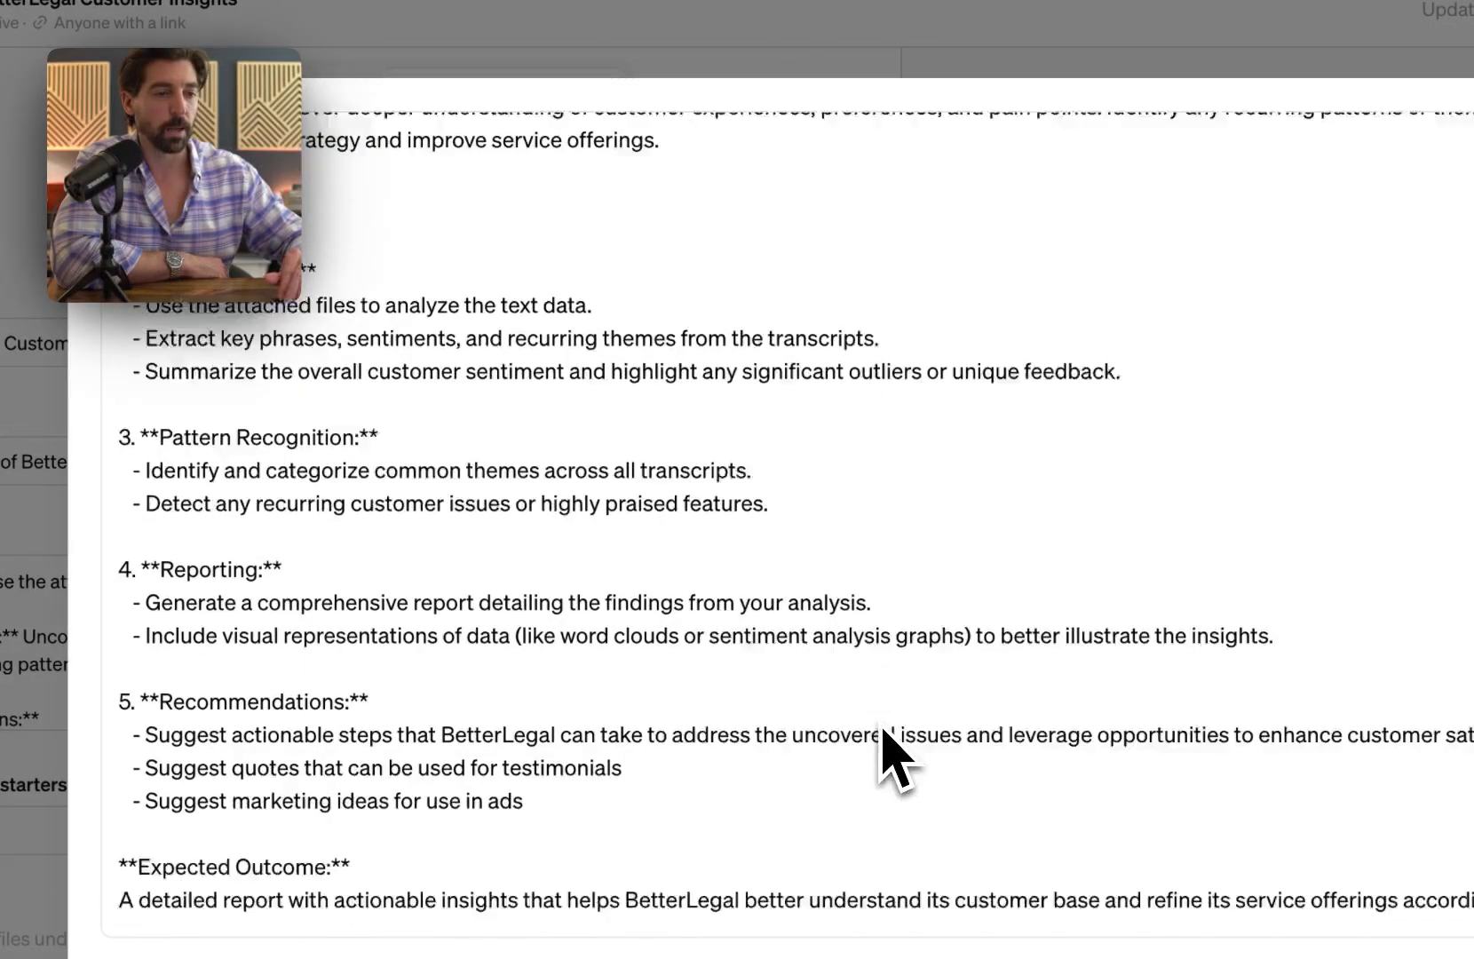
pyautogui.scroll(3, 884, 737)
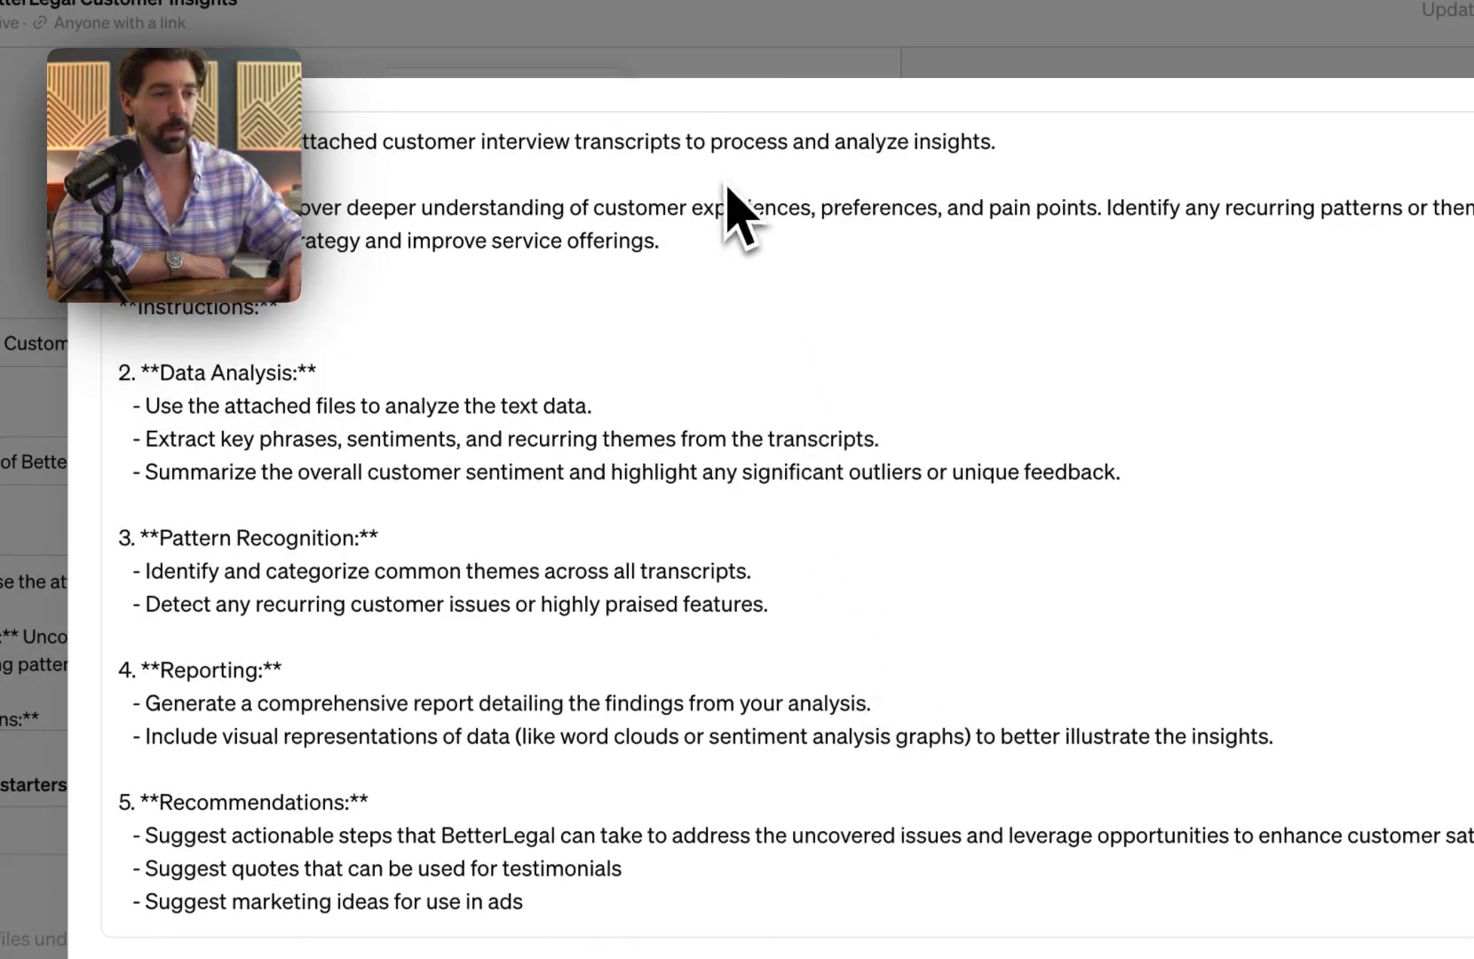
pyautogui.scroll(-3, 750, 466)
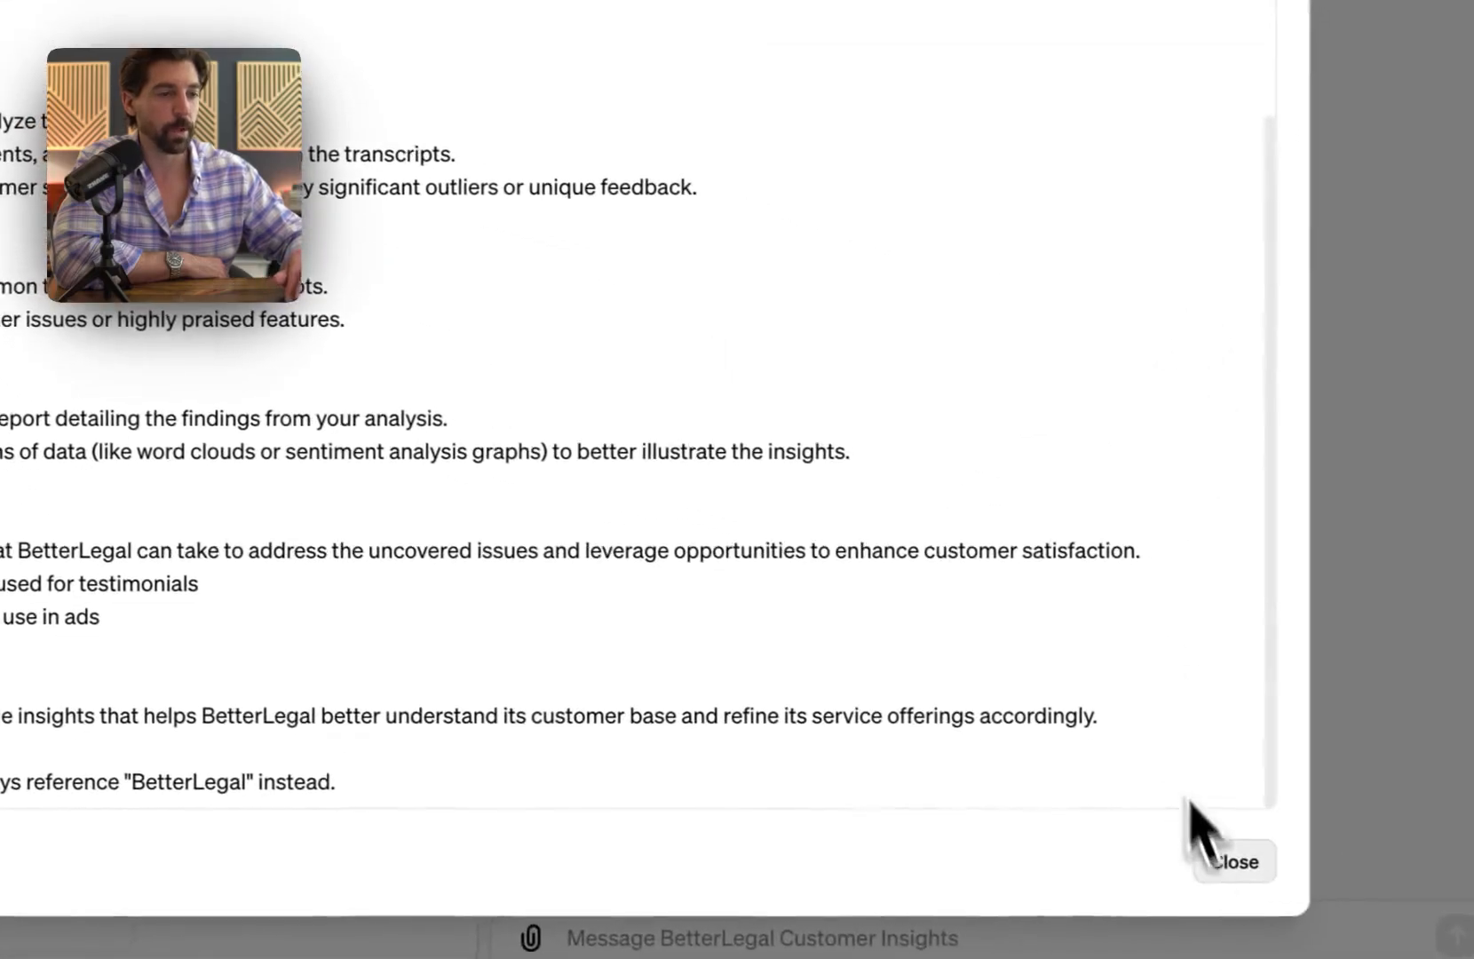
pyautogui.click(1234, 861)
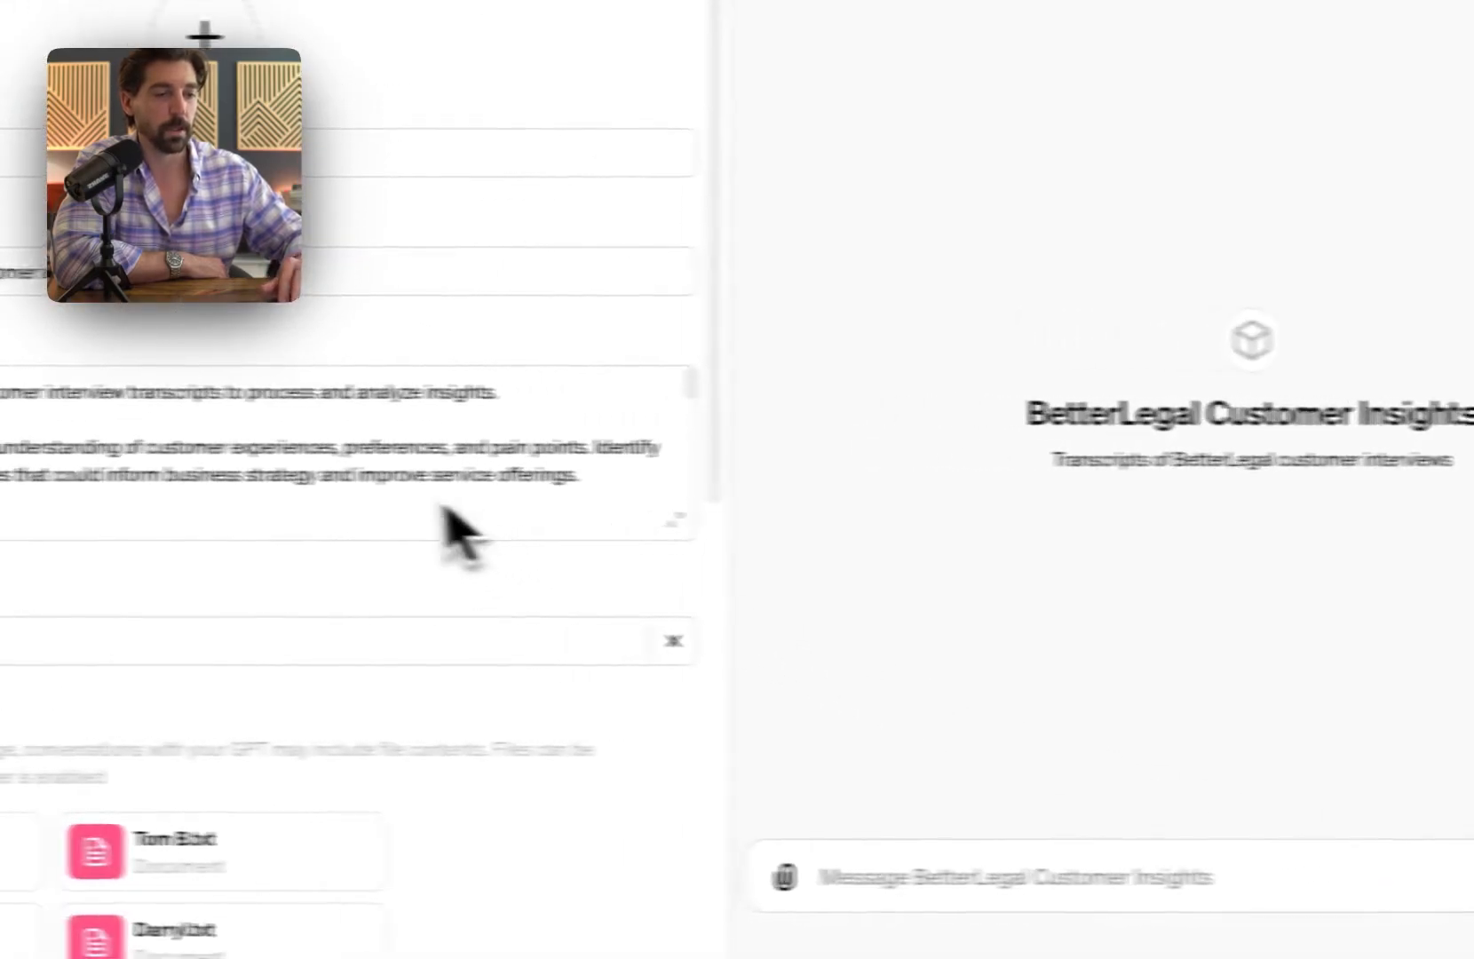
# Step: Scroll down to the Knowledge files and switch to the desktop's Finder Downloads window
pyautogui.scroll(-3, 167, 523)
pyautogui.scroll(-1, 519, 496)
pyautogui.scroll(-4, 422, 751)
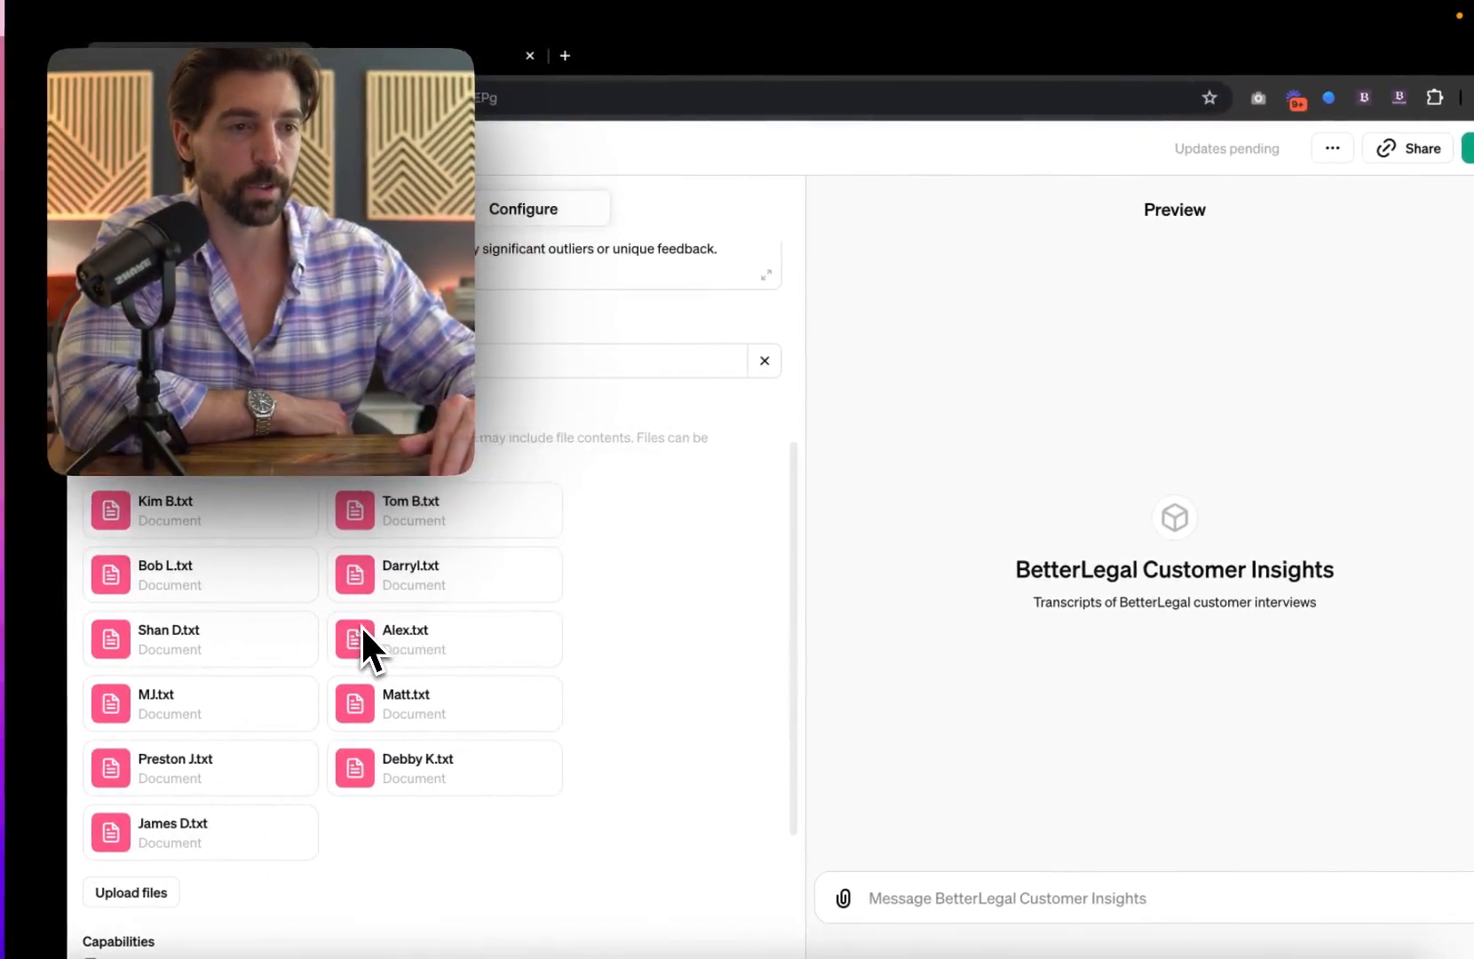
pyautogui.hotkey('ctrl', 'Left')
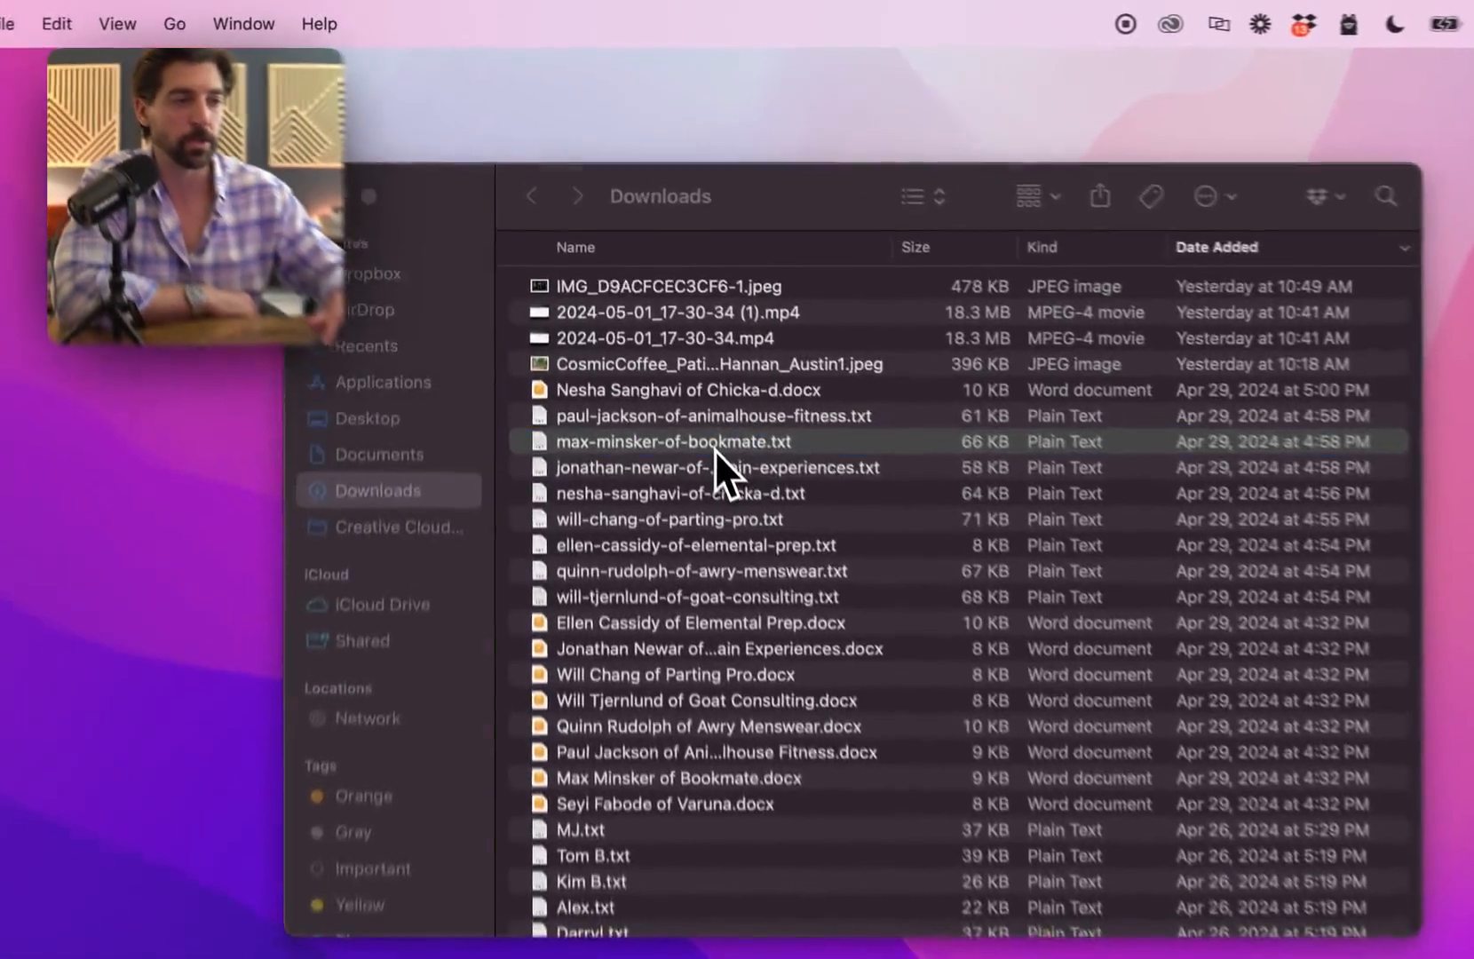
pyautogui.press('space')
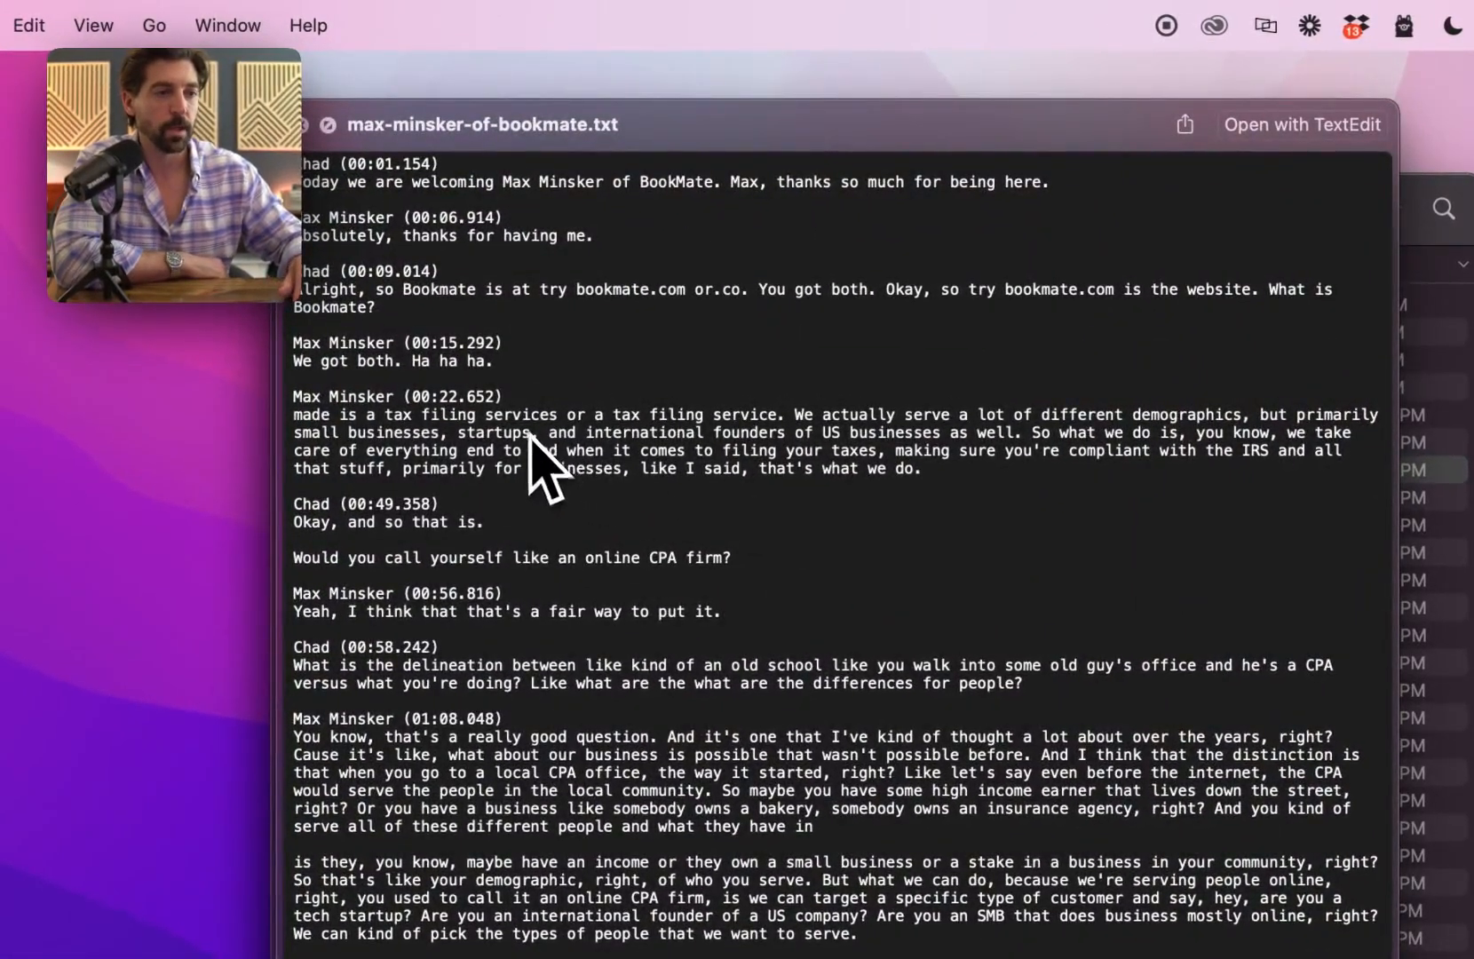
pyautogui.moveTo(304, 182); pyautogui.dragTo(539, 160)
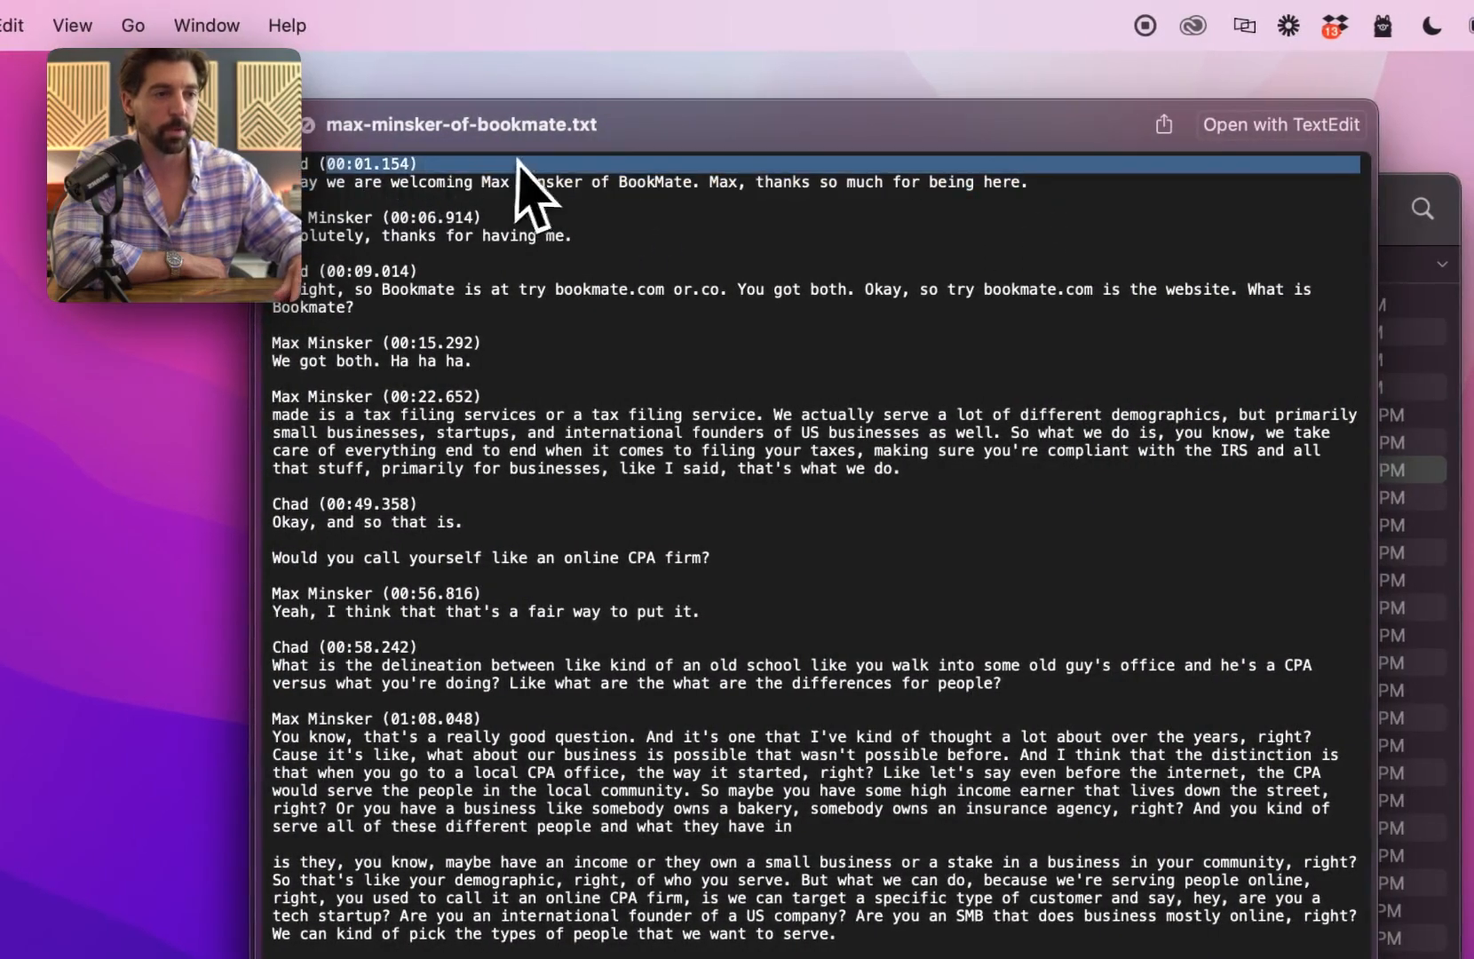
pyautogui.moveTo(291, 240); pyautogui.dragTo(701, 321)
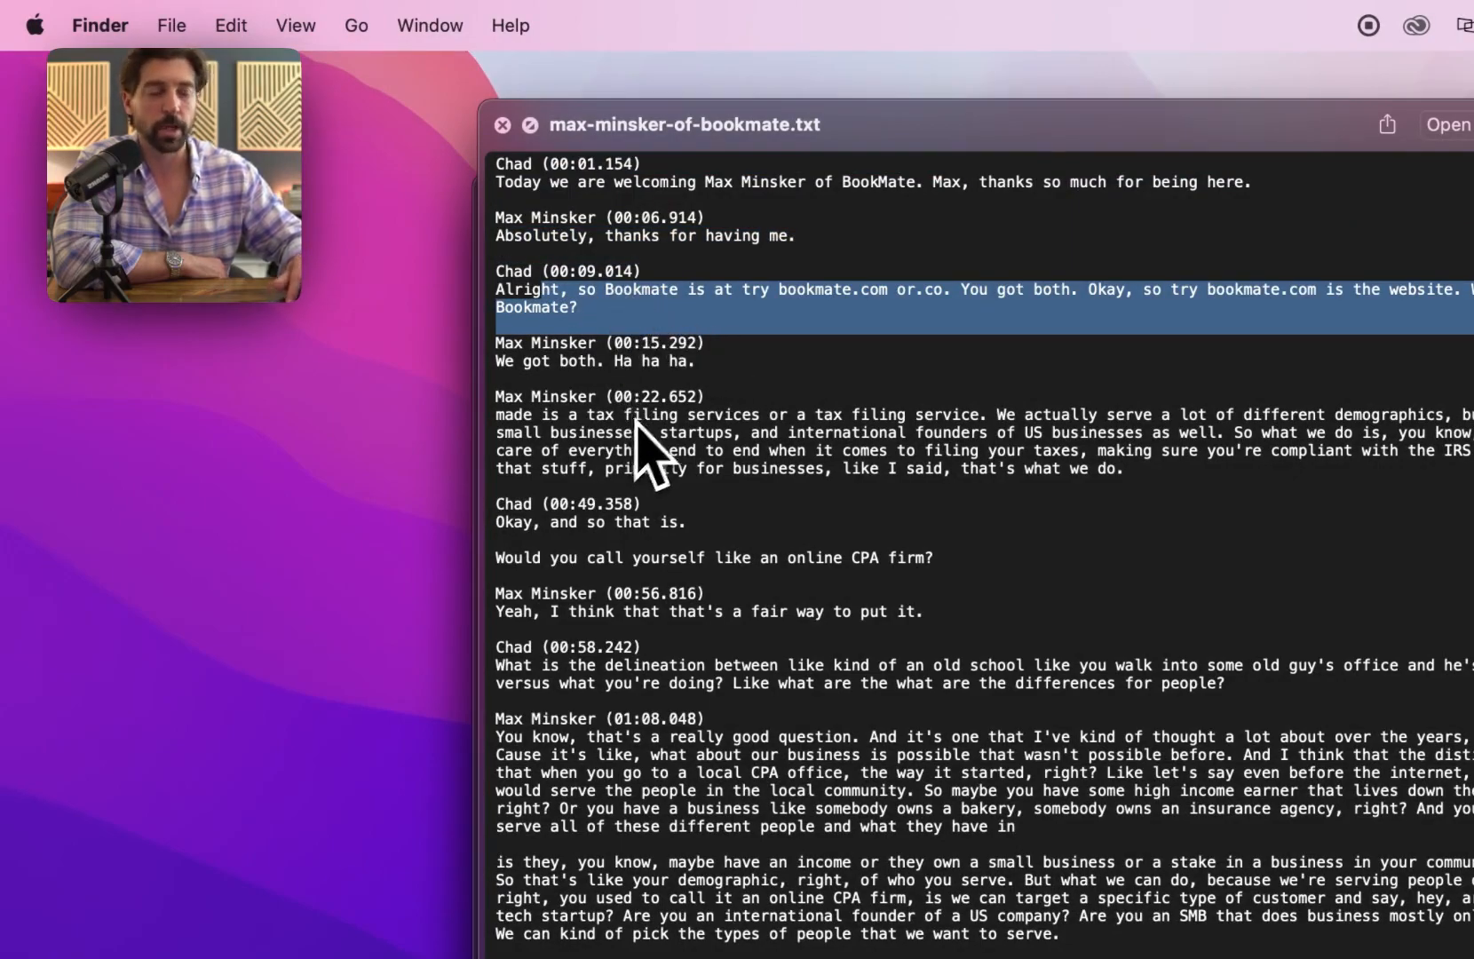
pyautogui.click(737, 385)
pyautogui.moveTo(654, 273); pyautogui.dragTo(543, 276)
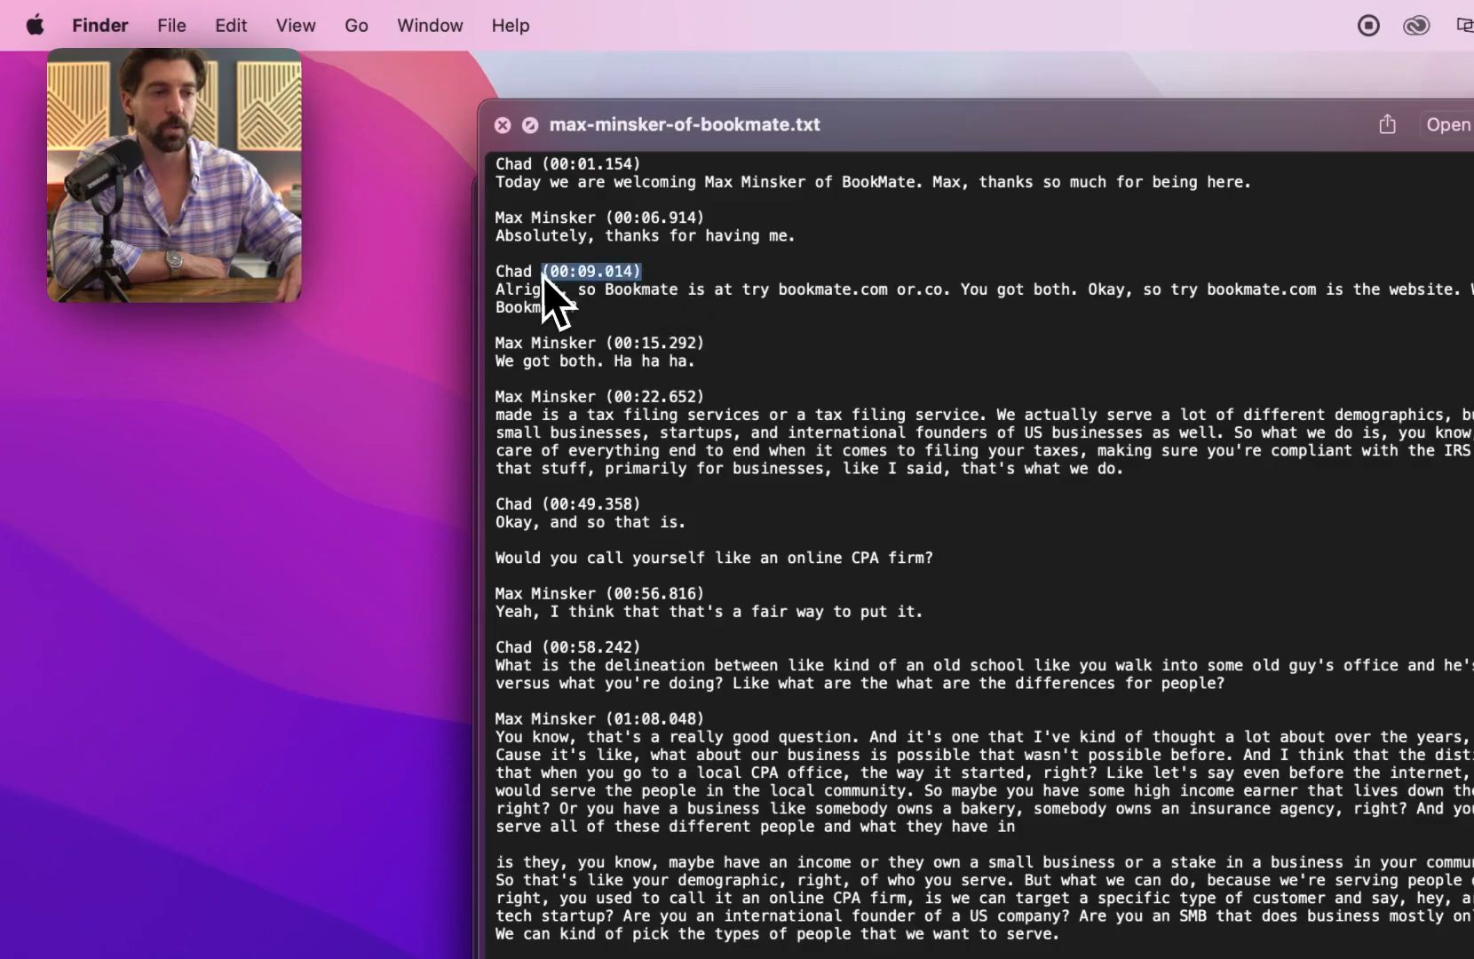
pyautogui.click(503, 125)
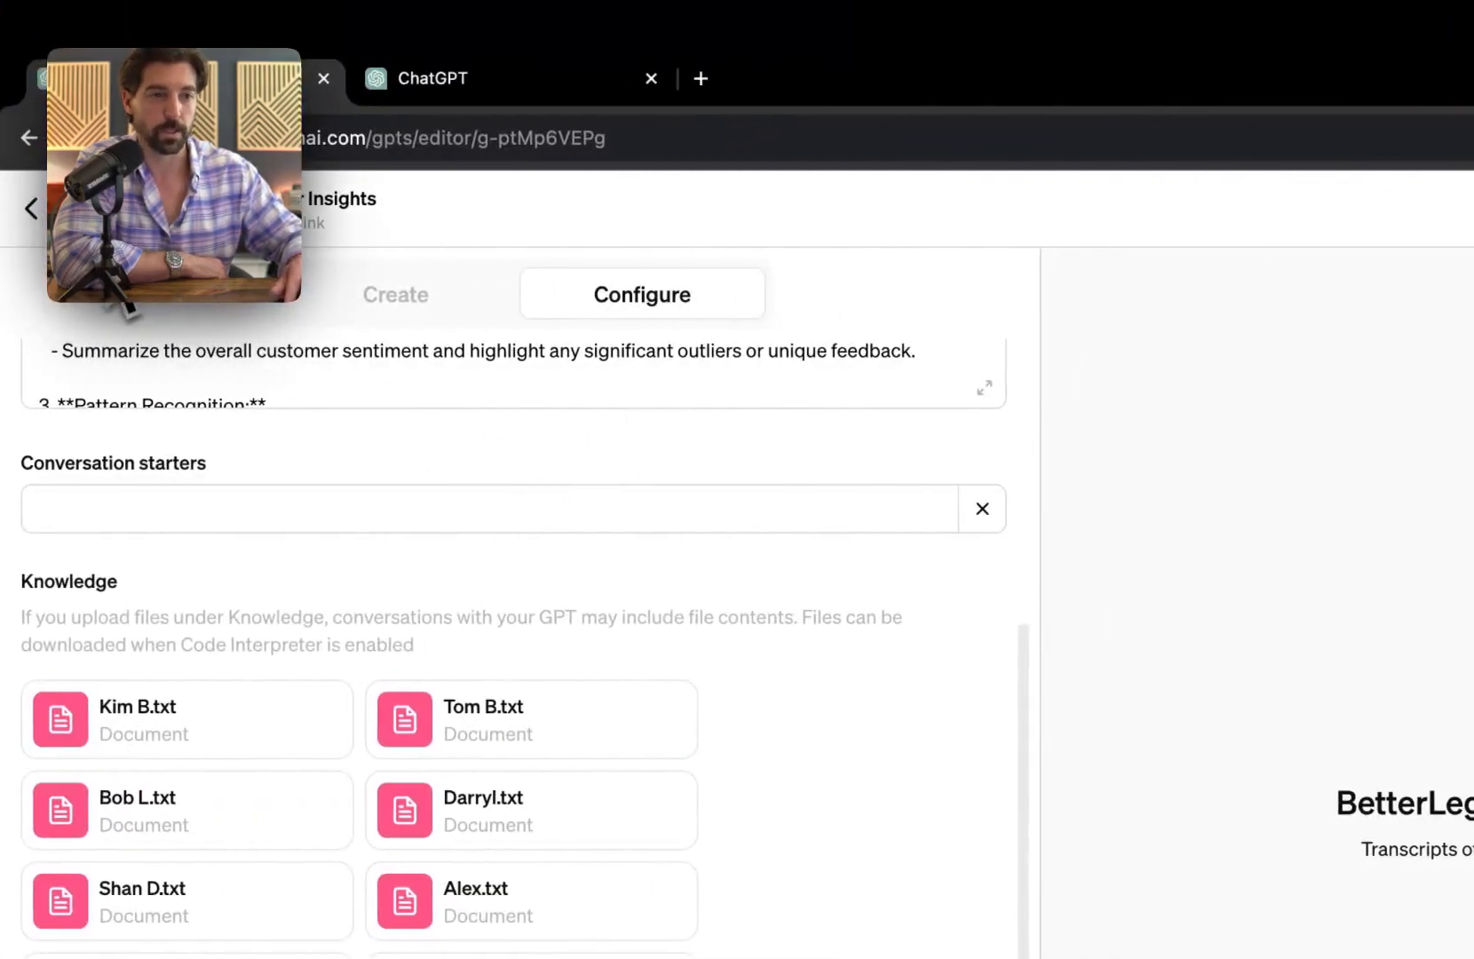
# Step: Ask the preview for notable quotes with timestamps where people like BetterLegal, then return to Downloads
pyautogui.click(857, 877)
pyautogui.write('Give me some notable quotes')
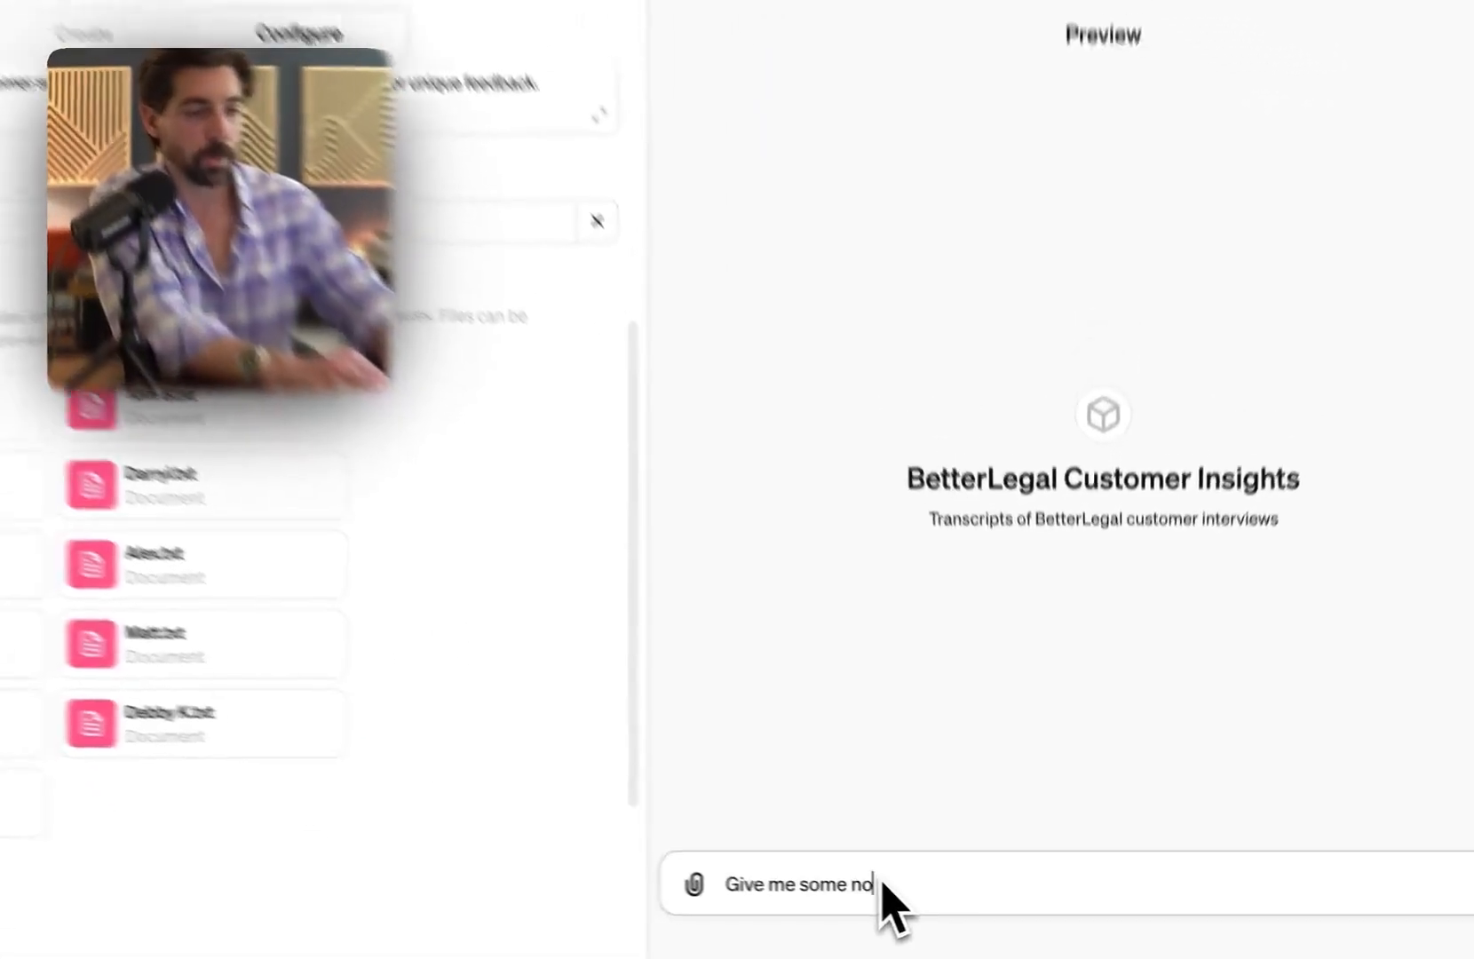
pyautogui.write(' and e')
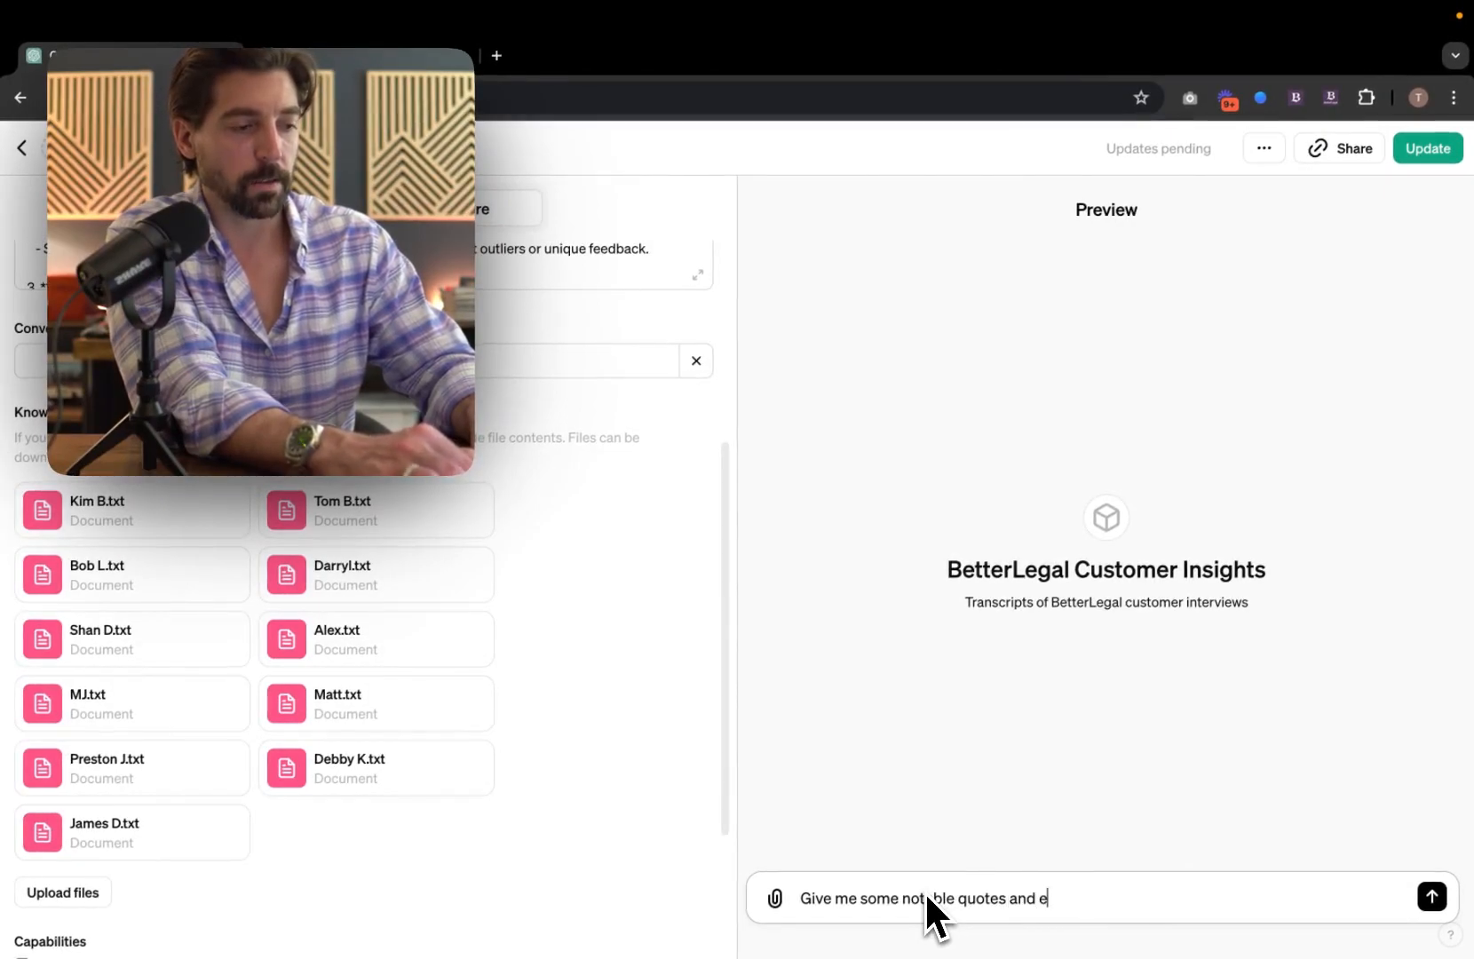
pyautogui.press('BackSpace')
pyautogui.write('timestamps of the')
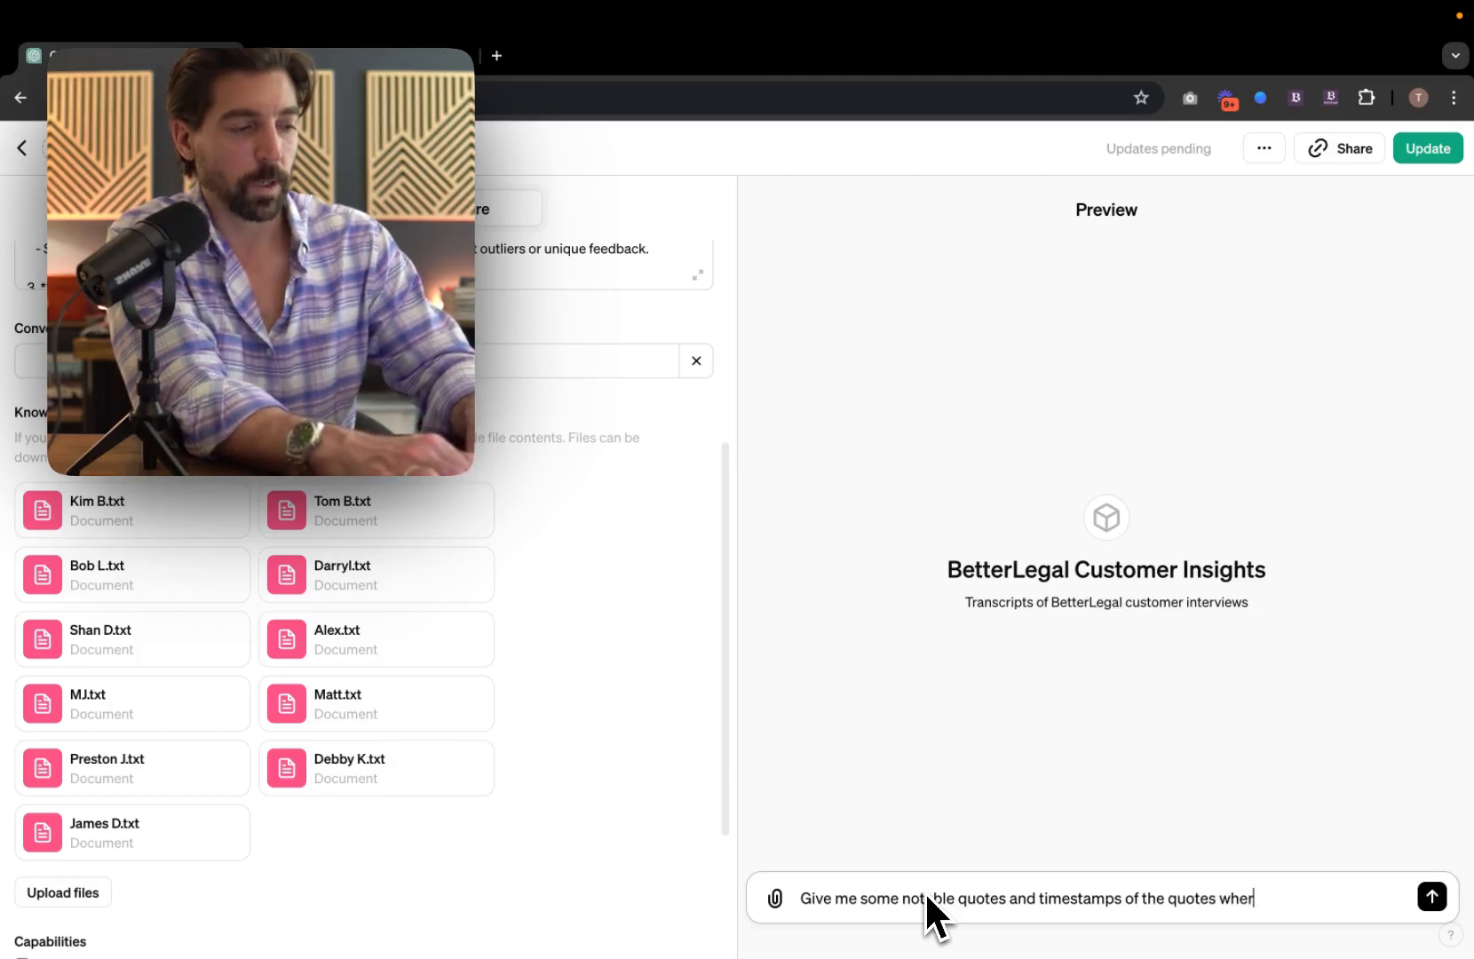
pyautogui.write('quotes where people like BetterLega')
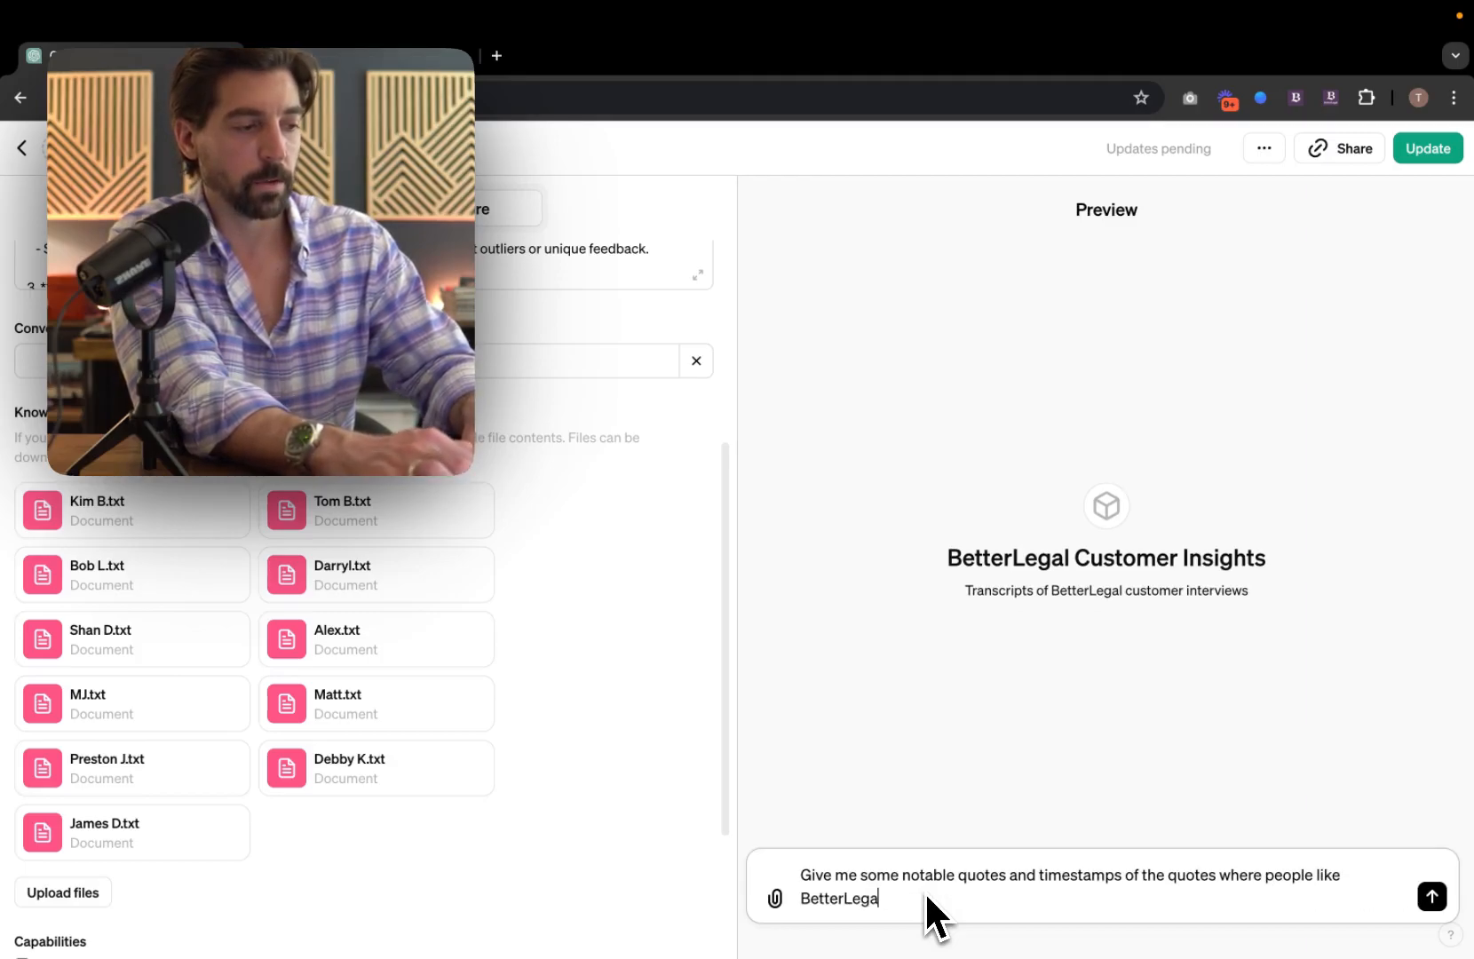
pyautogui.press('Return')
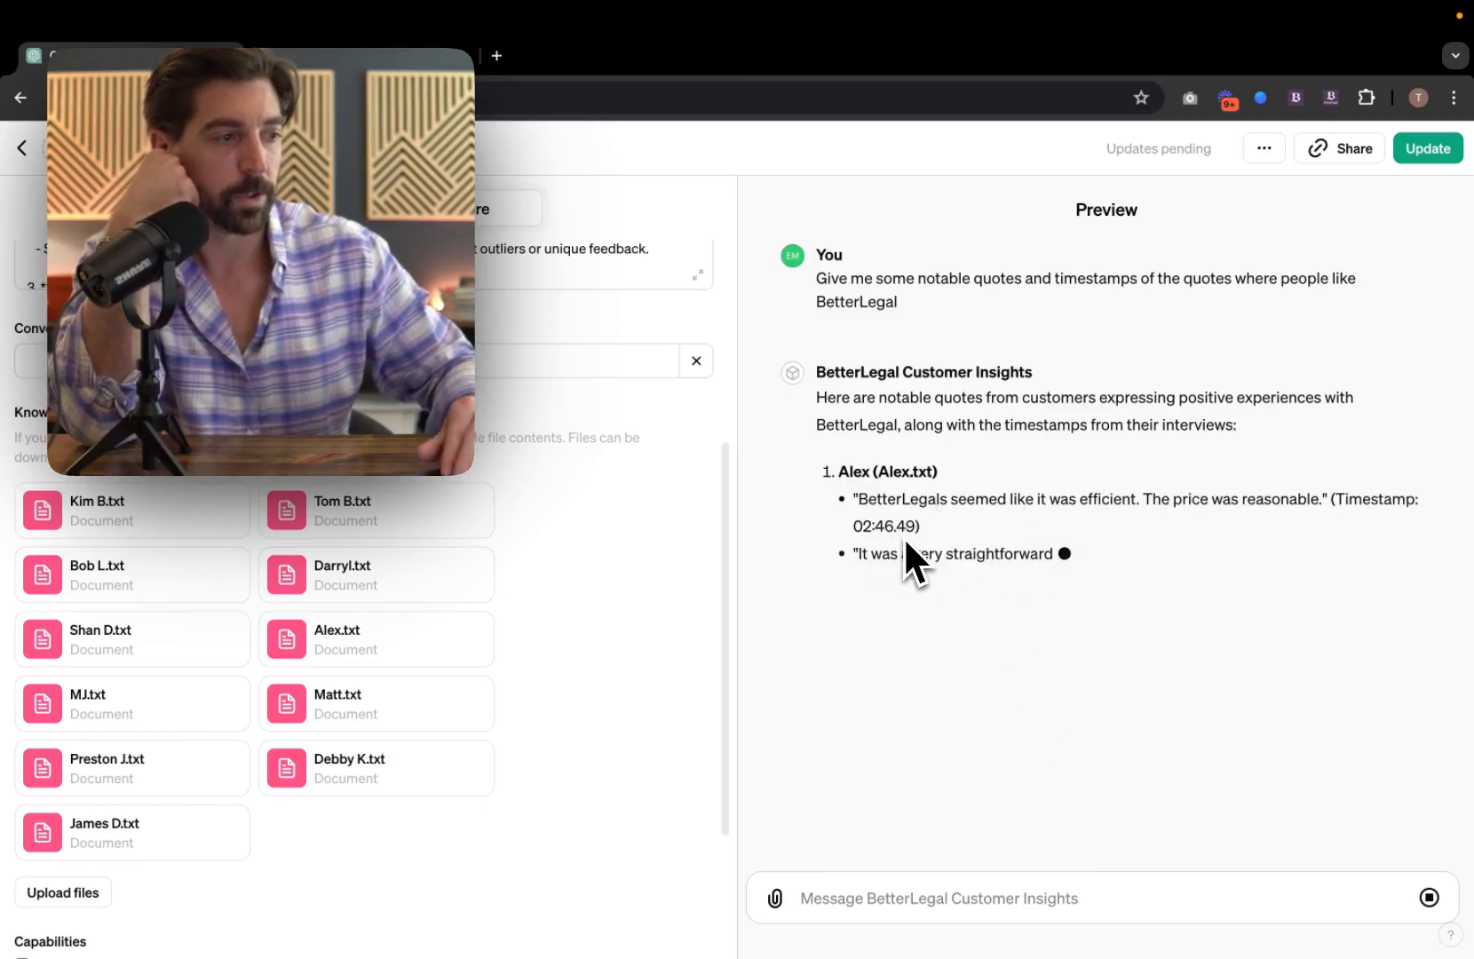
pyautogui.hotkey('ctrl', 'Left')
pyautogui.scroll(-5, 586, 533)
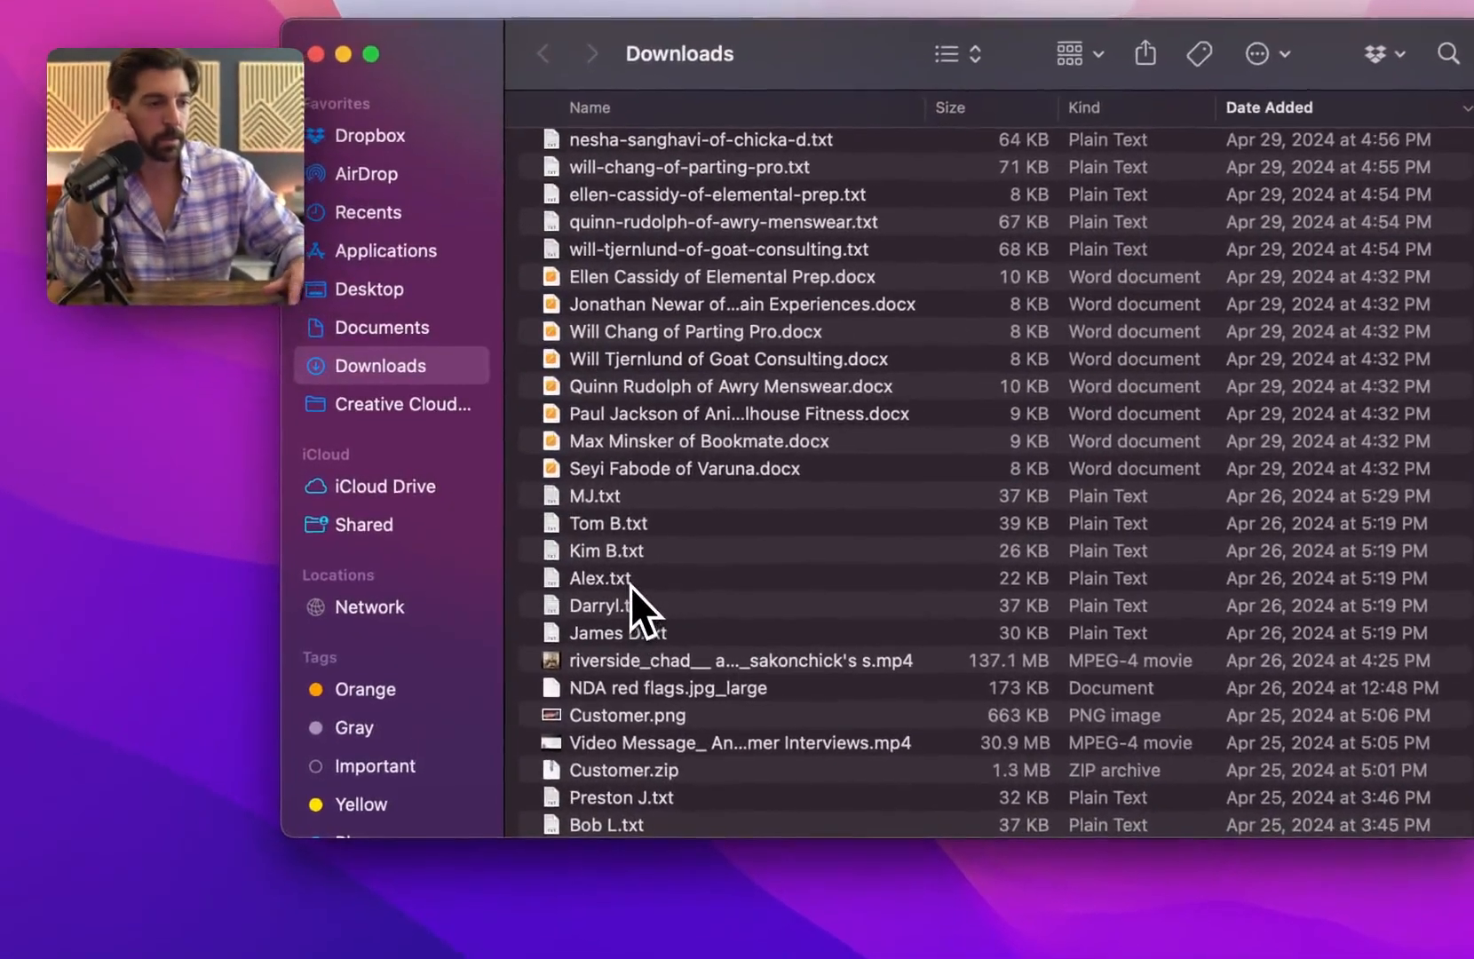
# Step: Open Alex.txt in TextEdit and select the 02:46.49 paragraph praising BetterLegal
pyautogui.doubleClick(612, 571)
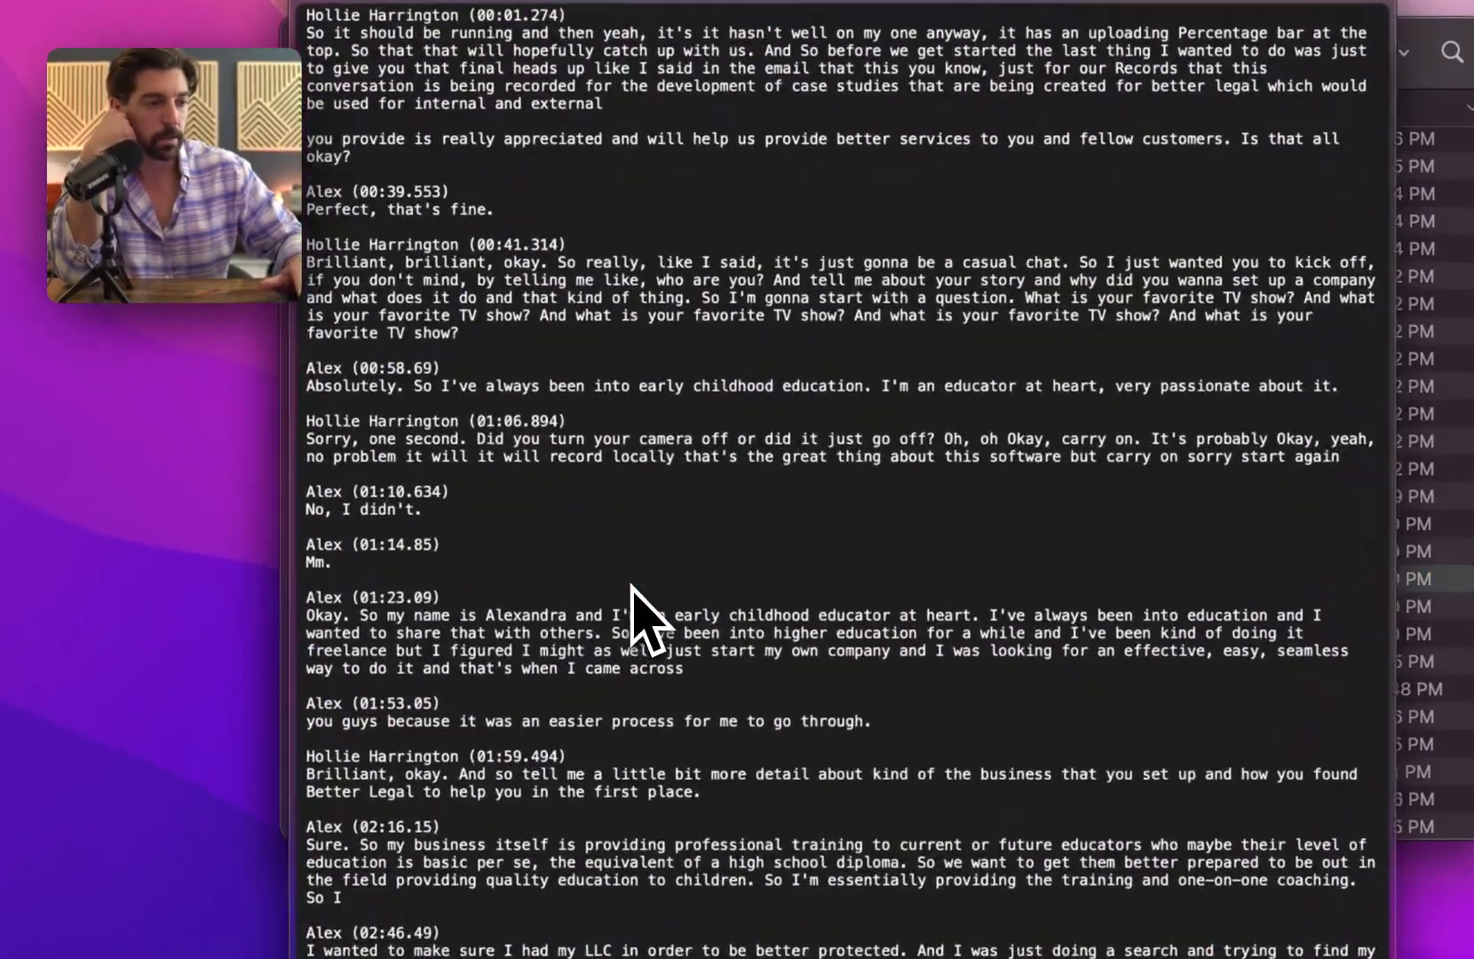
pyautogui.scroll(-10, 473, 533)
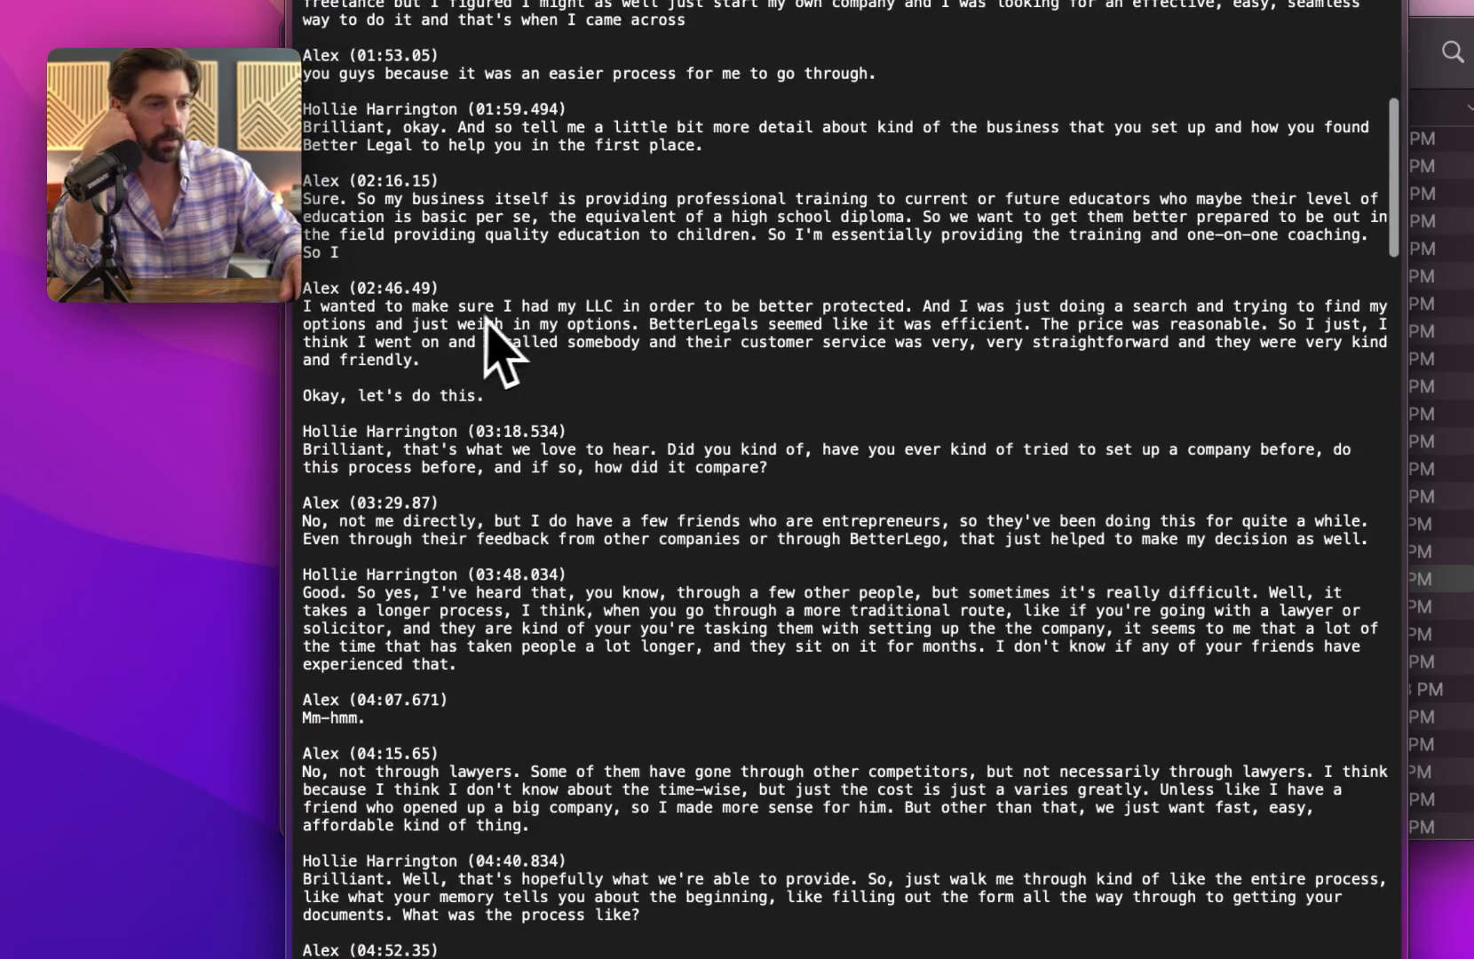
pyautogui.moveTo(492, 377); pyautogui.dragTo(298, 311)
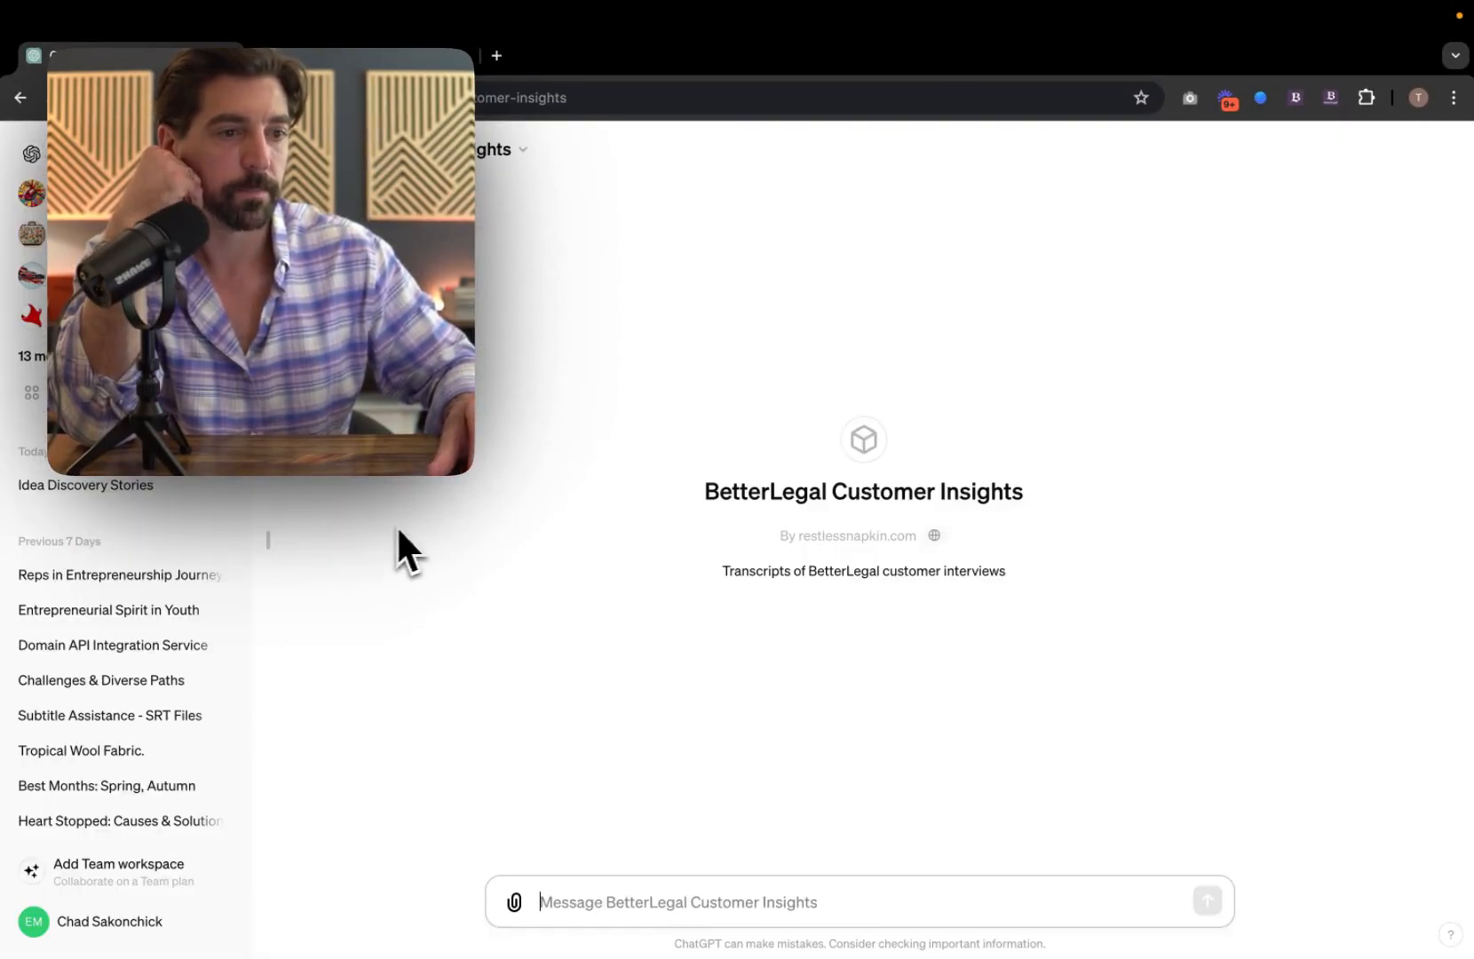
# Step: Open the Restless Napkin GPT from the sidebar for editing and scroll to its Capabilities
pyautogui.click(98, 315)
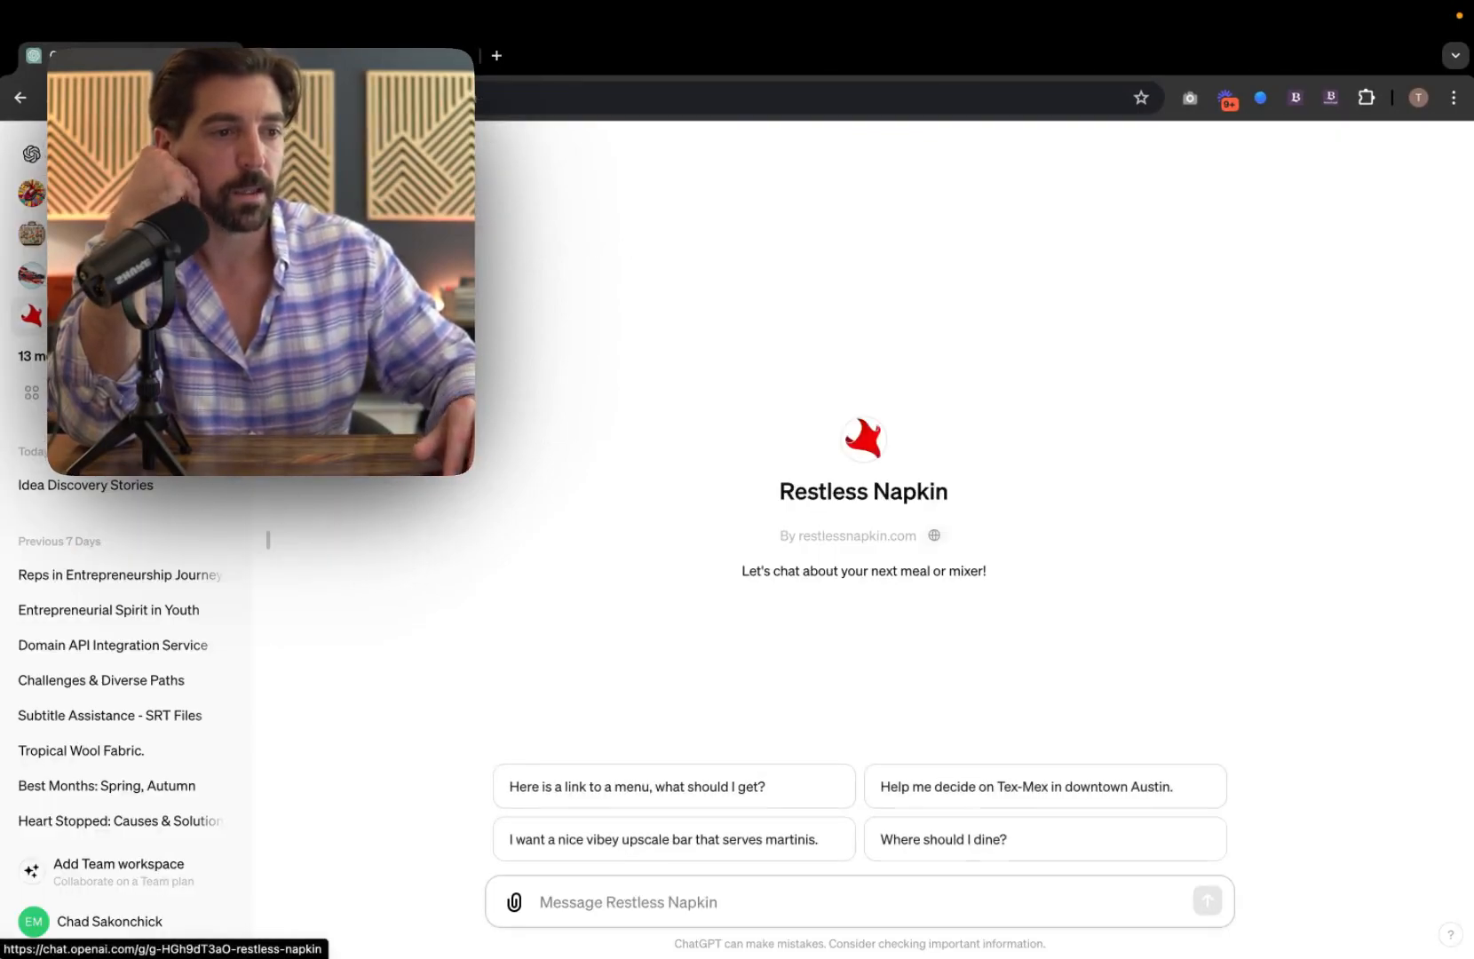
pyautogui.click(330, 144)
pyautogui.click(331, 327)
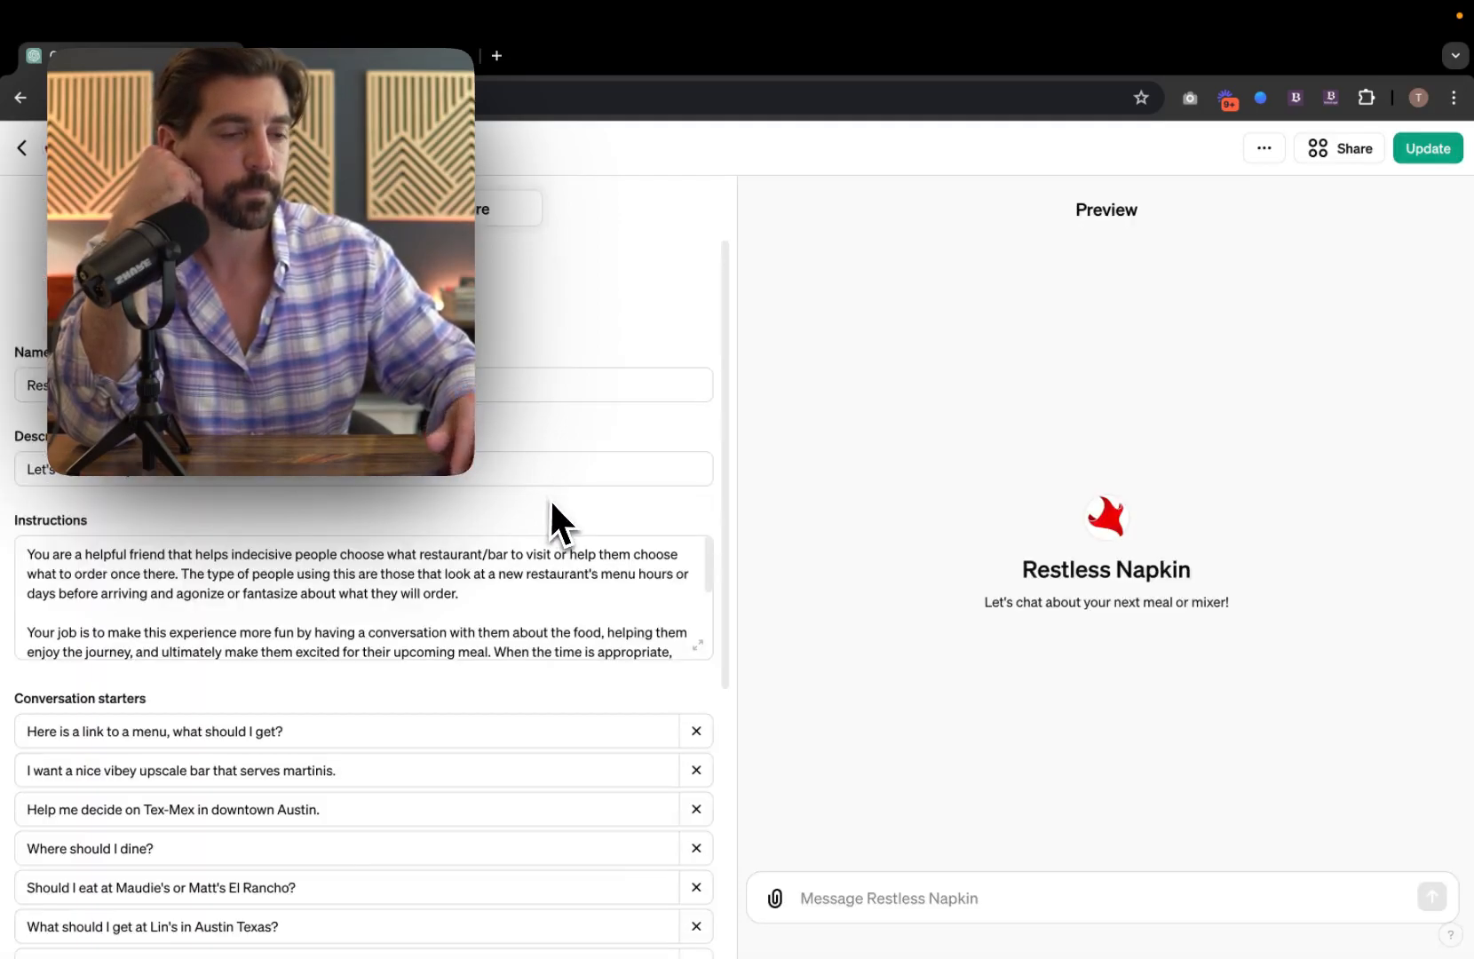
pyautogui.scroll(-5, 372, 763)
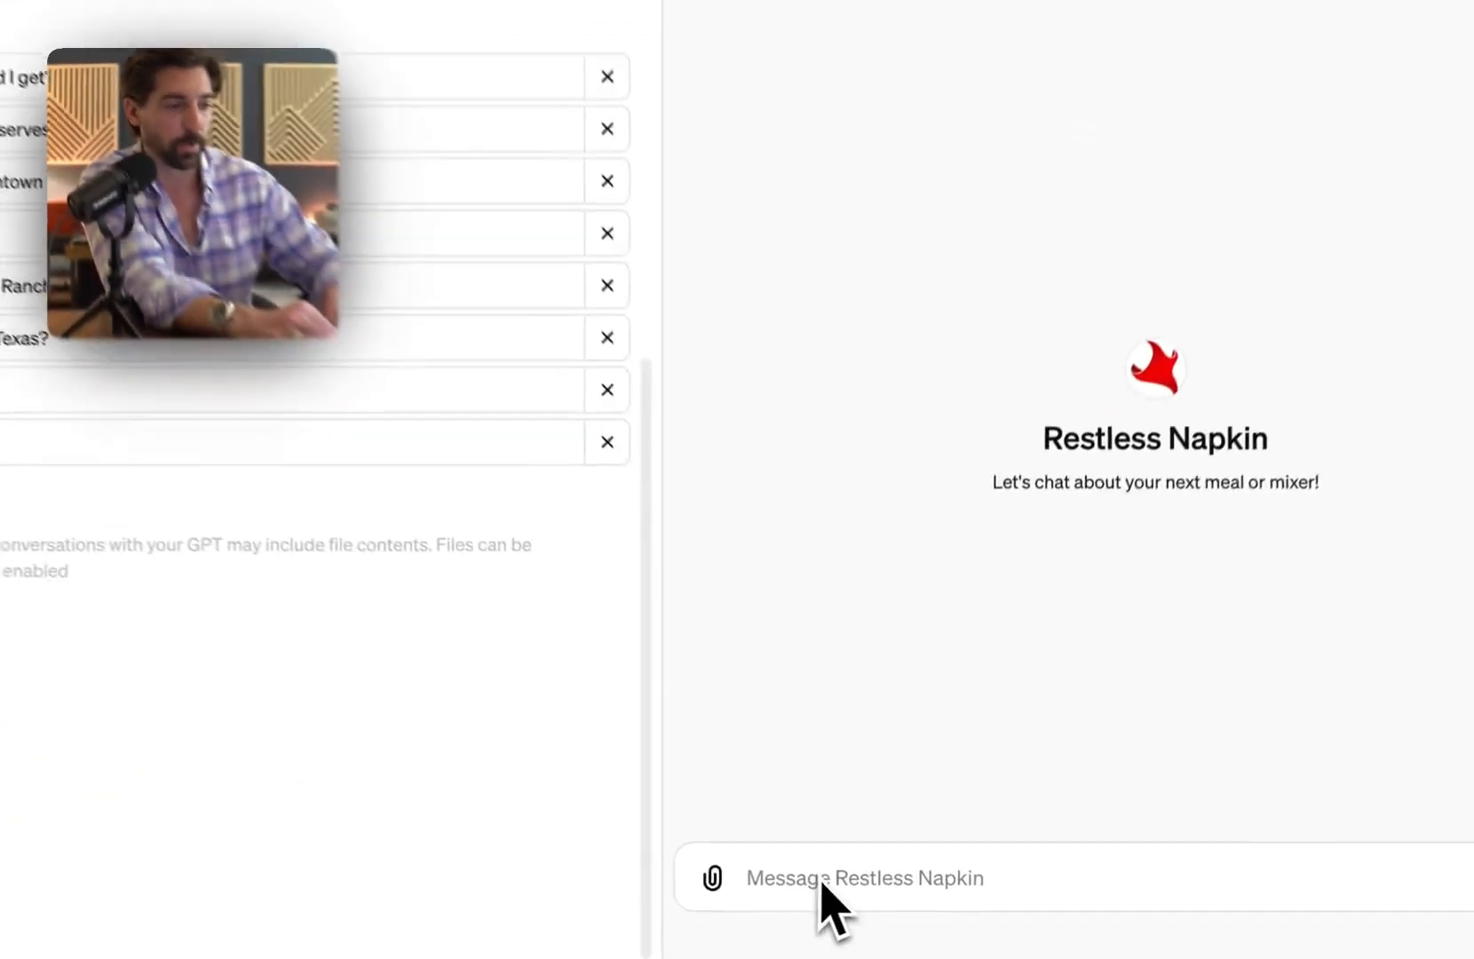
# Step: Ask the Restless Napkin preview "What are the best places in Miami to get a martini?"
pyautogui.click(843, 898)
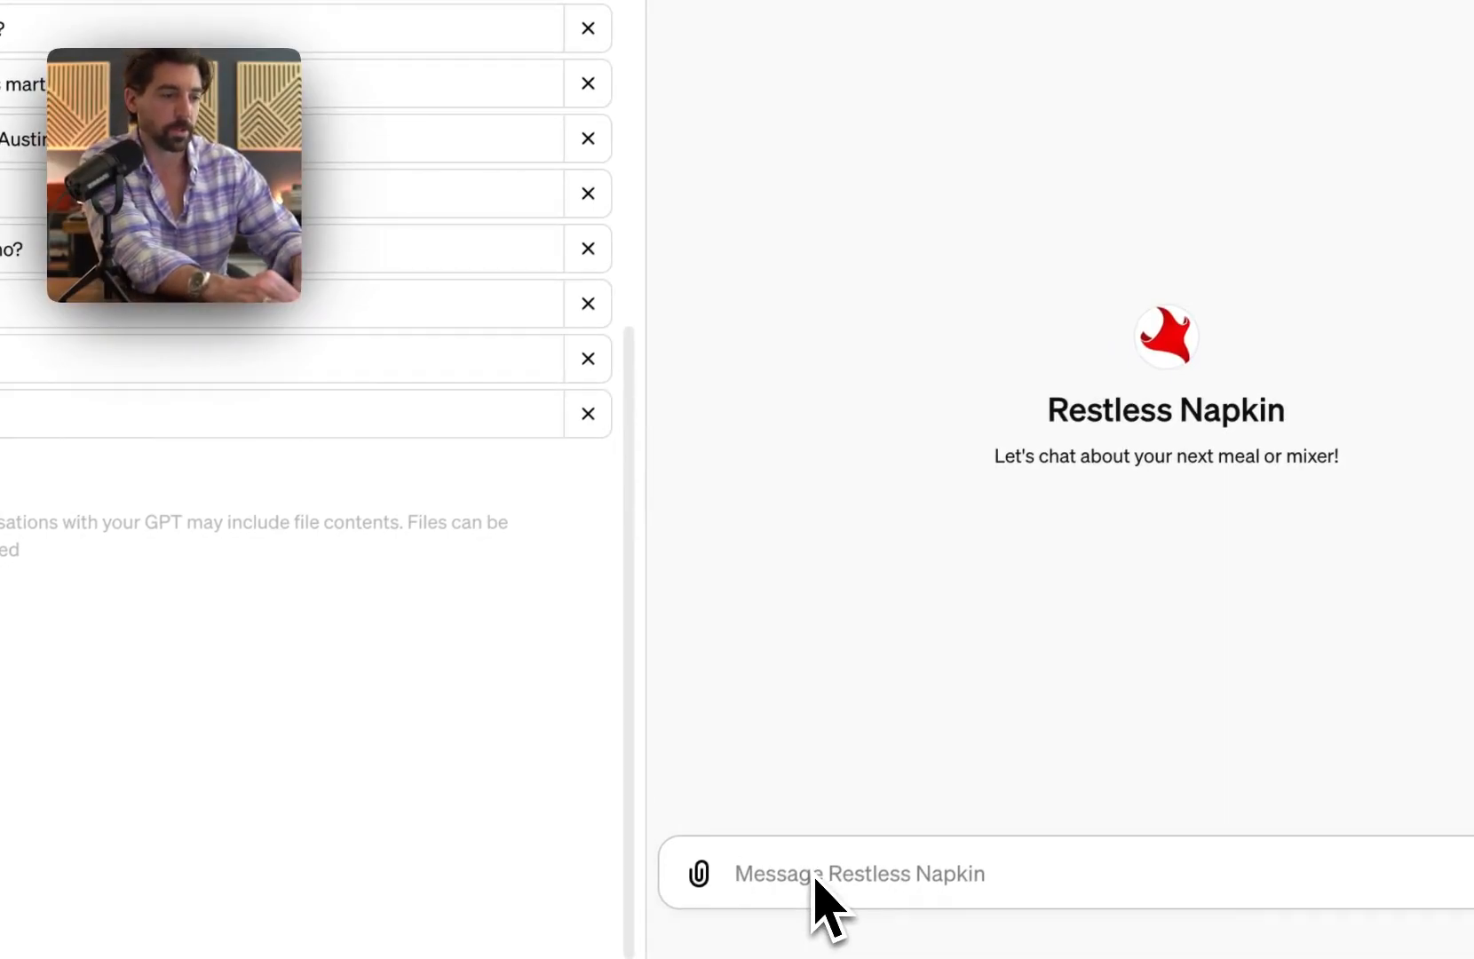
pyautogui.write('What are th')
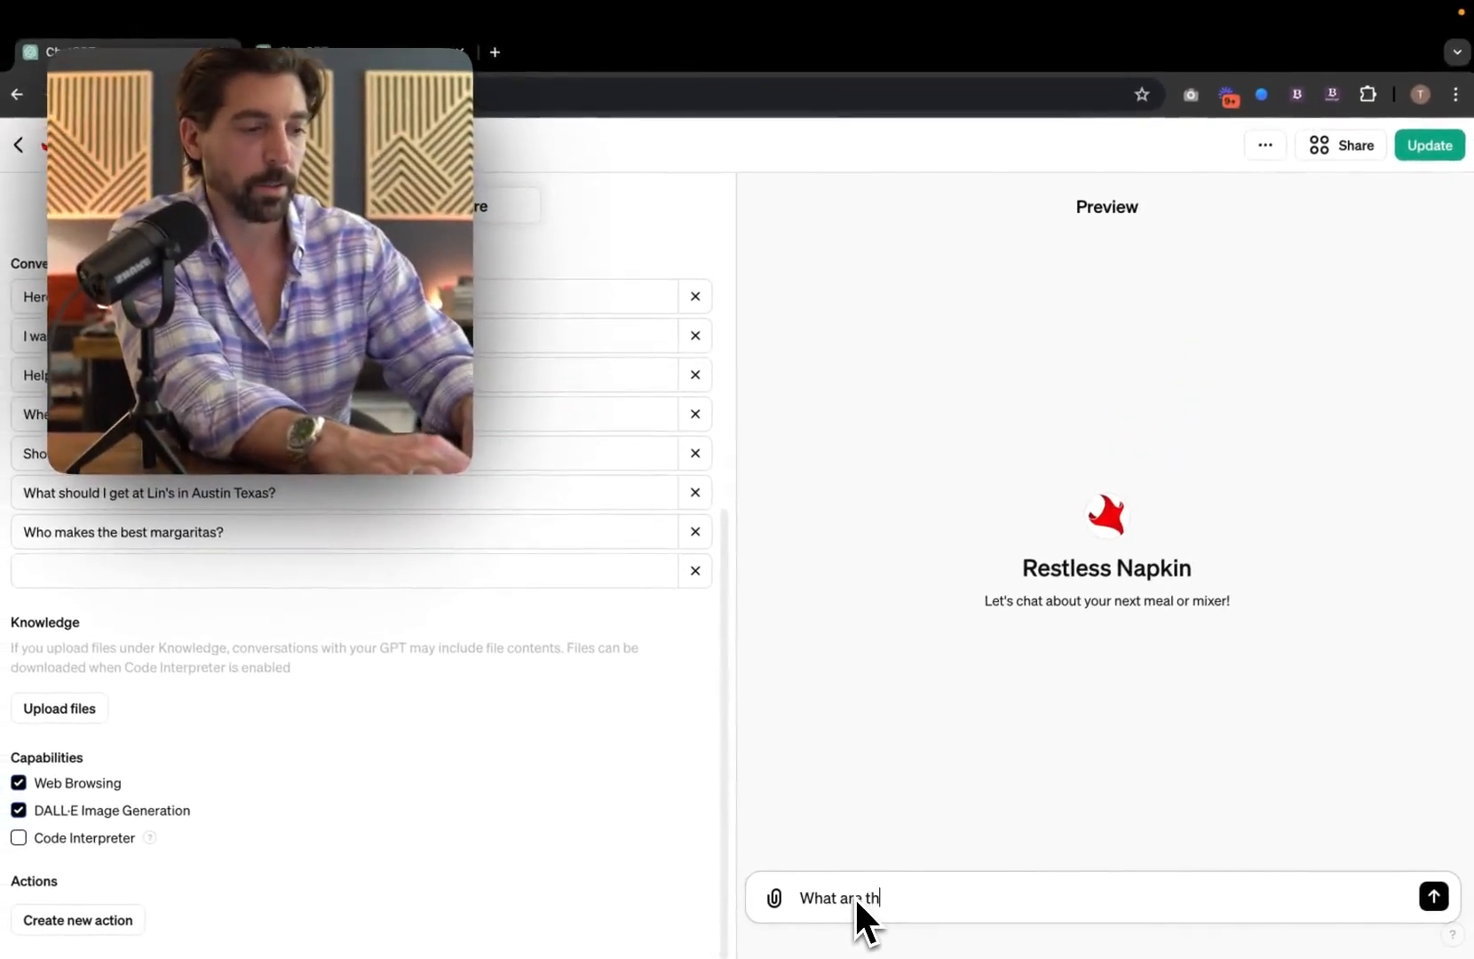
pyautogui.write('e best plac')
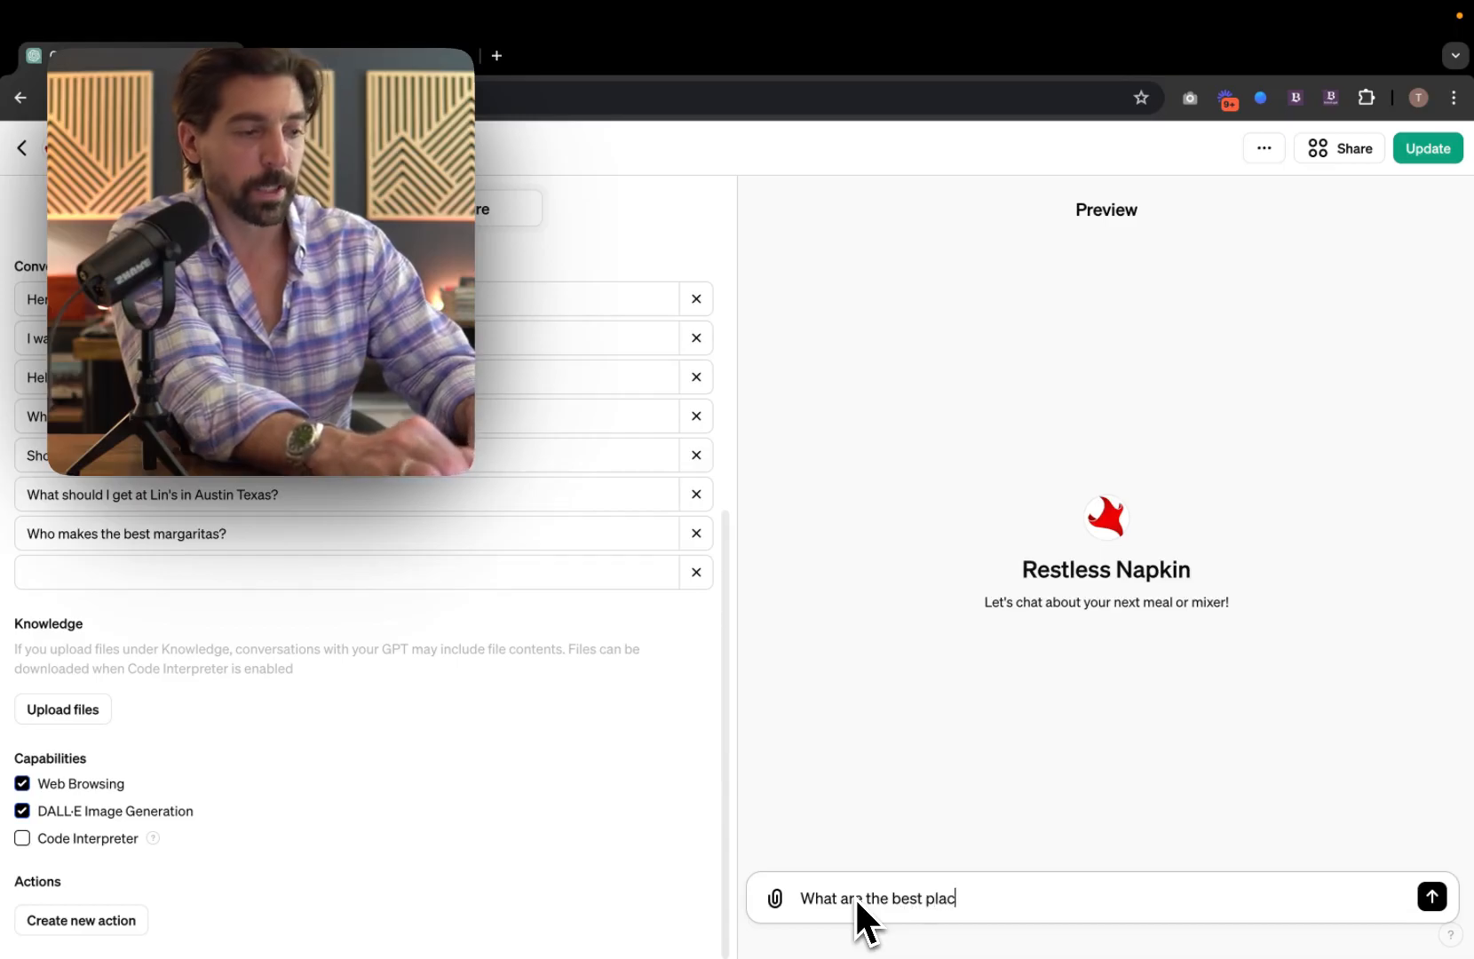
pyautogui.write('es in Miami to ')
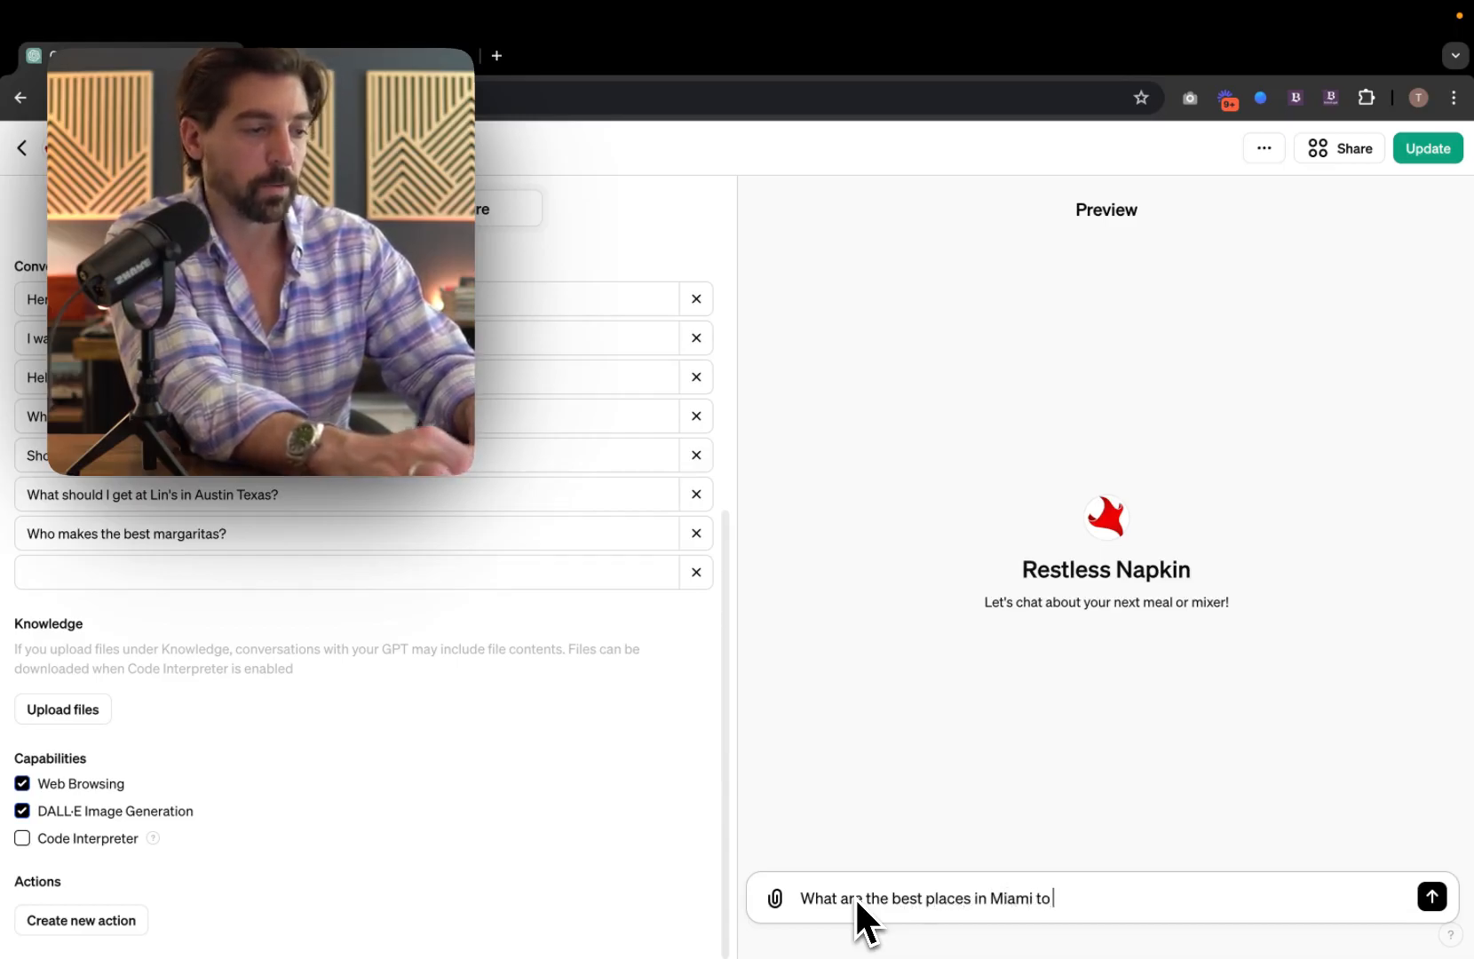
pyautogui.write('get a mar')
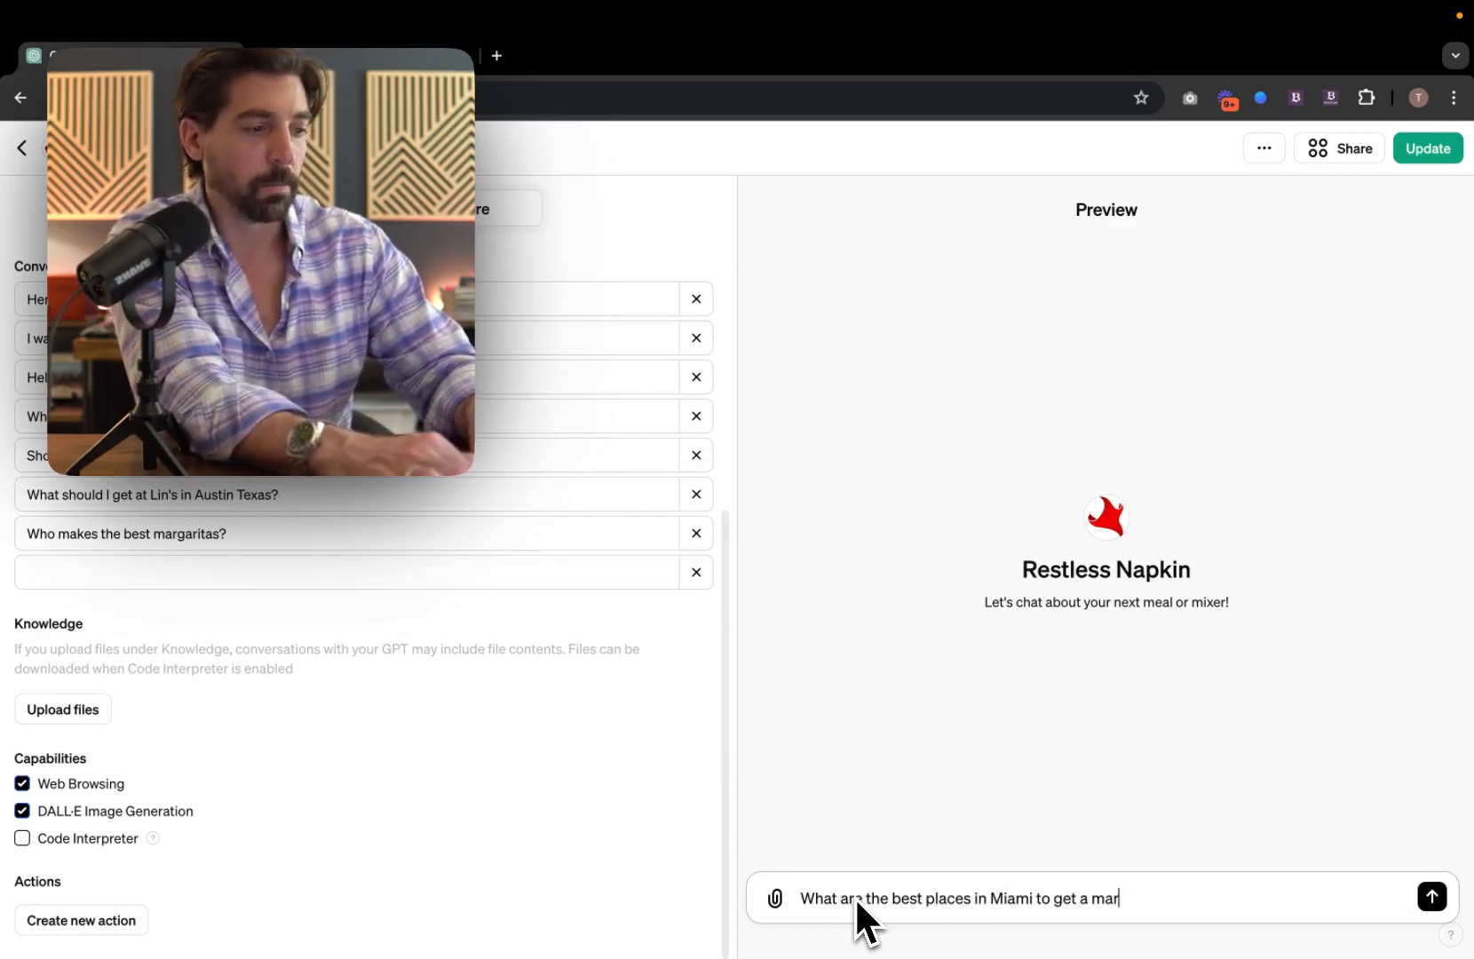
pyautogui.write('tini?')
pyautogui.press('Return')
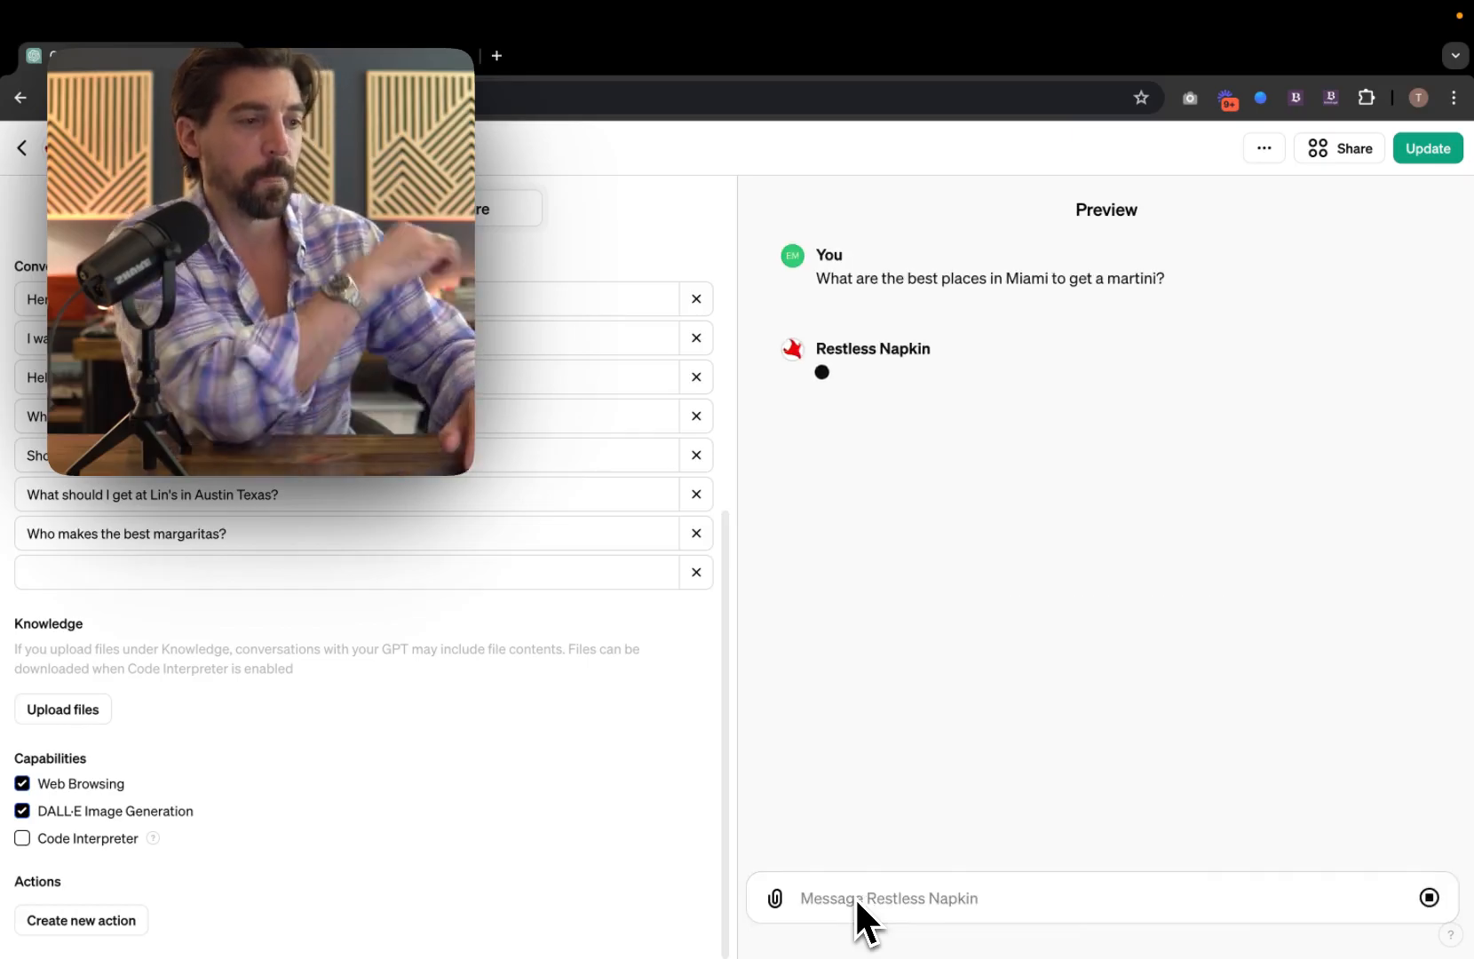
pyautogui.scroll(5, 267, 728)
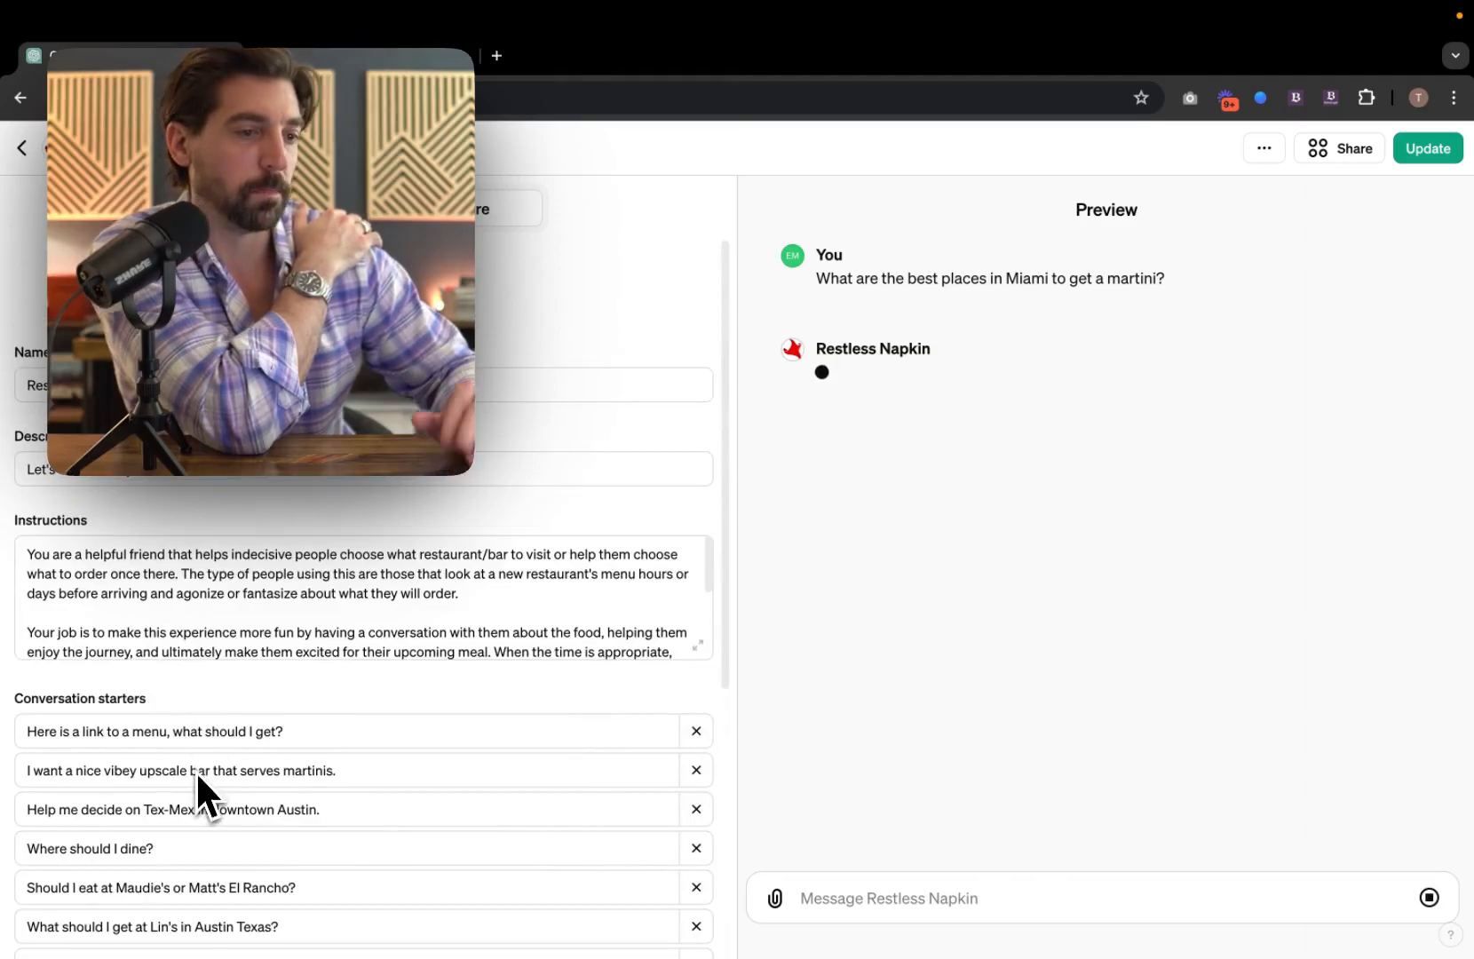
pyautogui.scroll(-4, 197, 778)
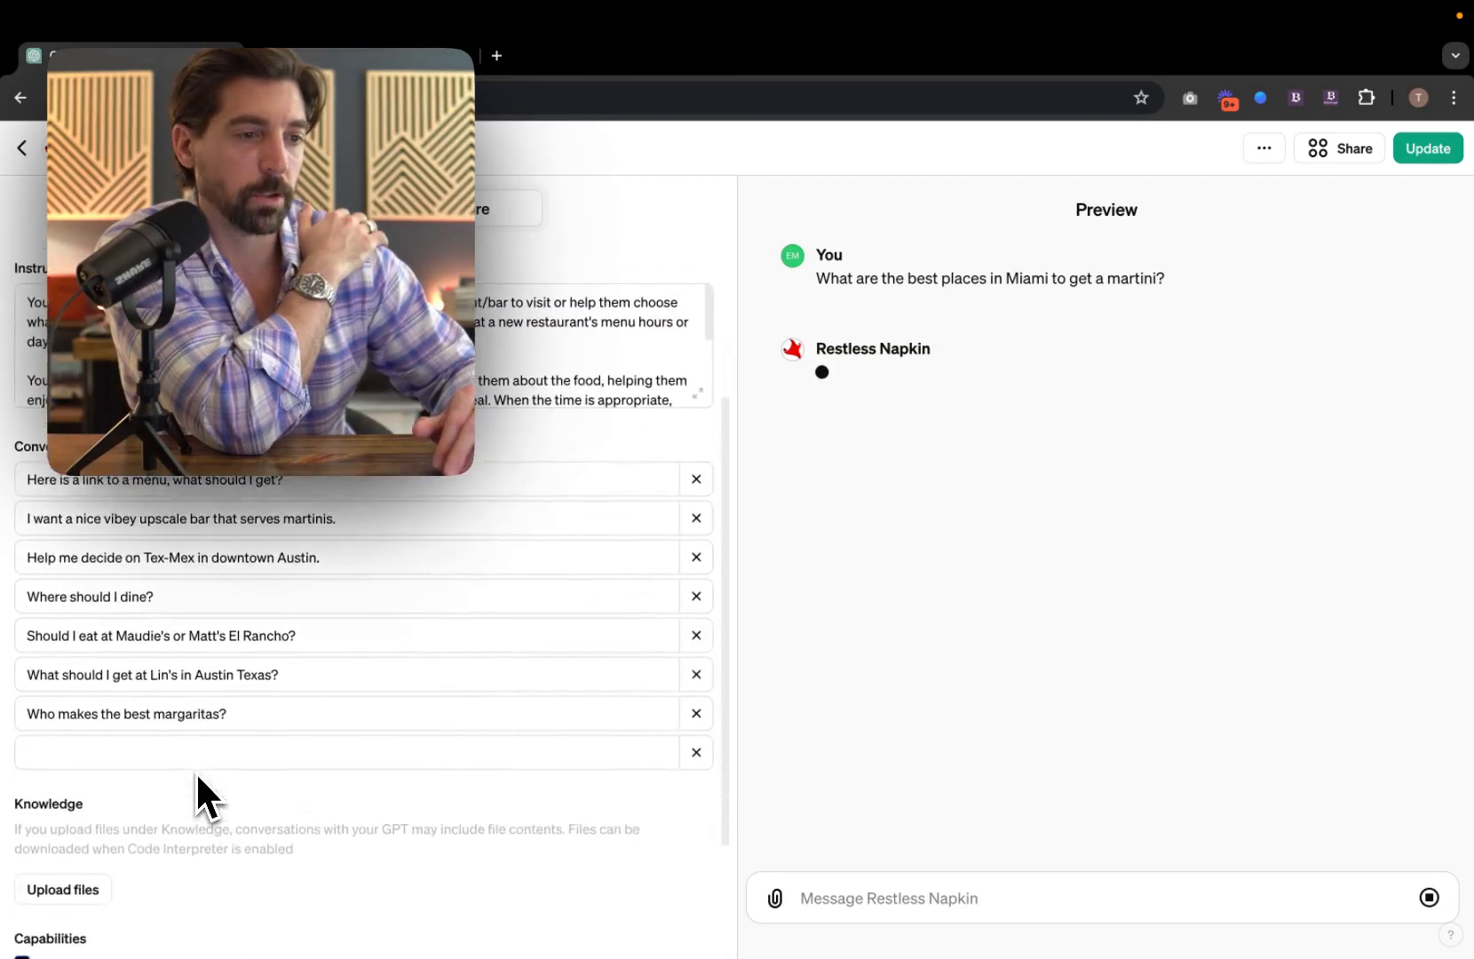
pyautogui.scroll(-1, 197, 778)
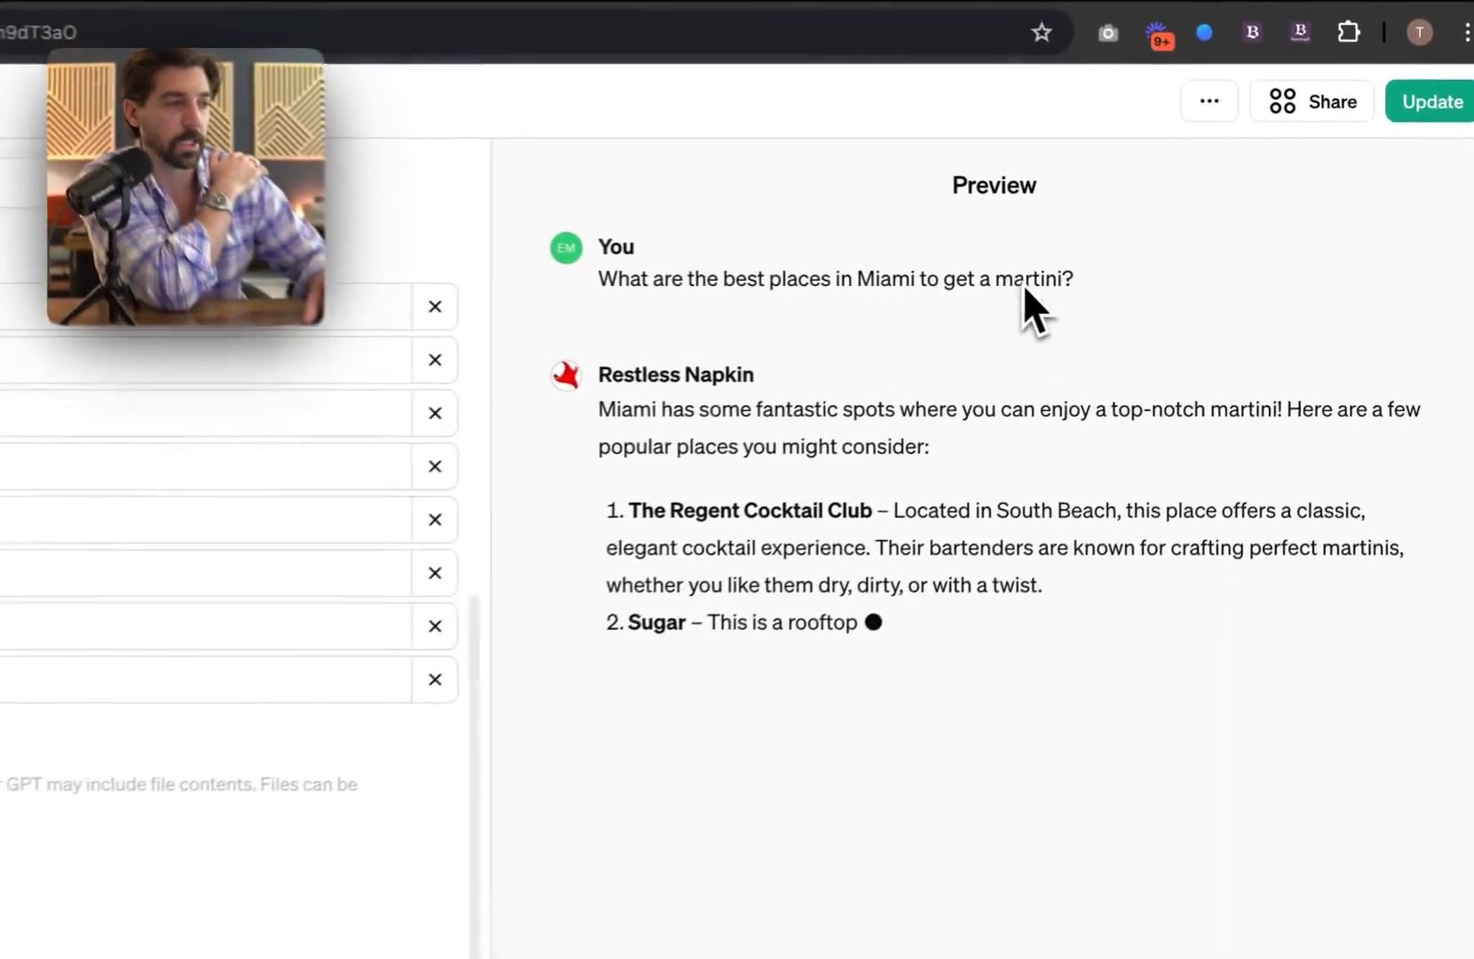
# Step: Draft "Make a poster" as the next message to Restless Napkin
pyautogui.doubleClick(1101, 283)
pyautogui.click(1015, 282)
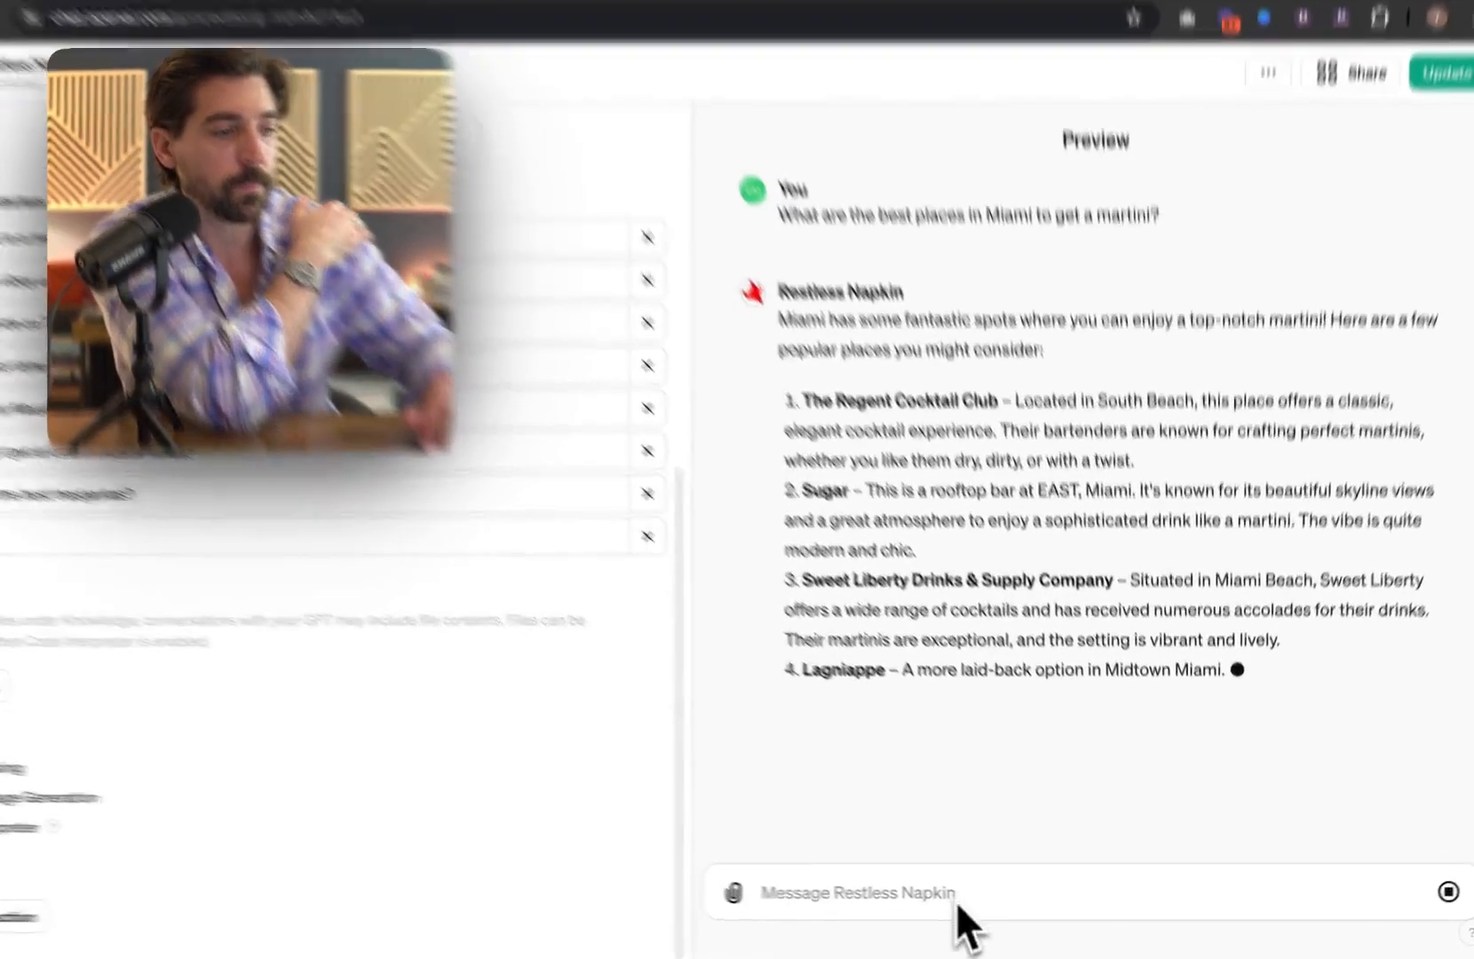
pyautogui.click(979, 910)
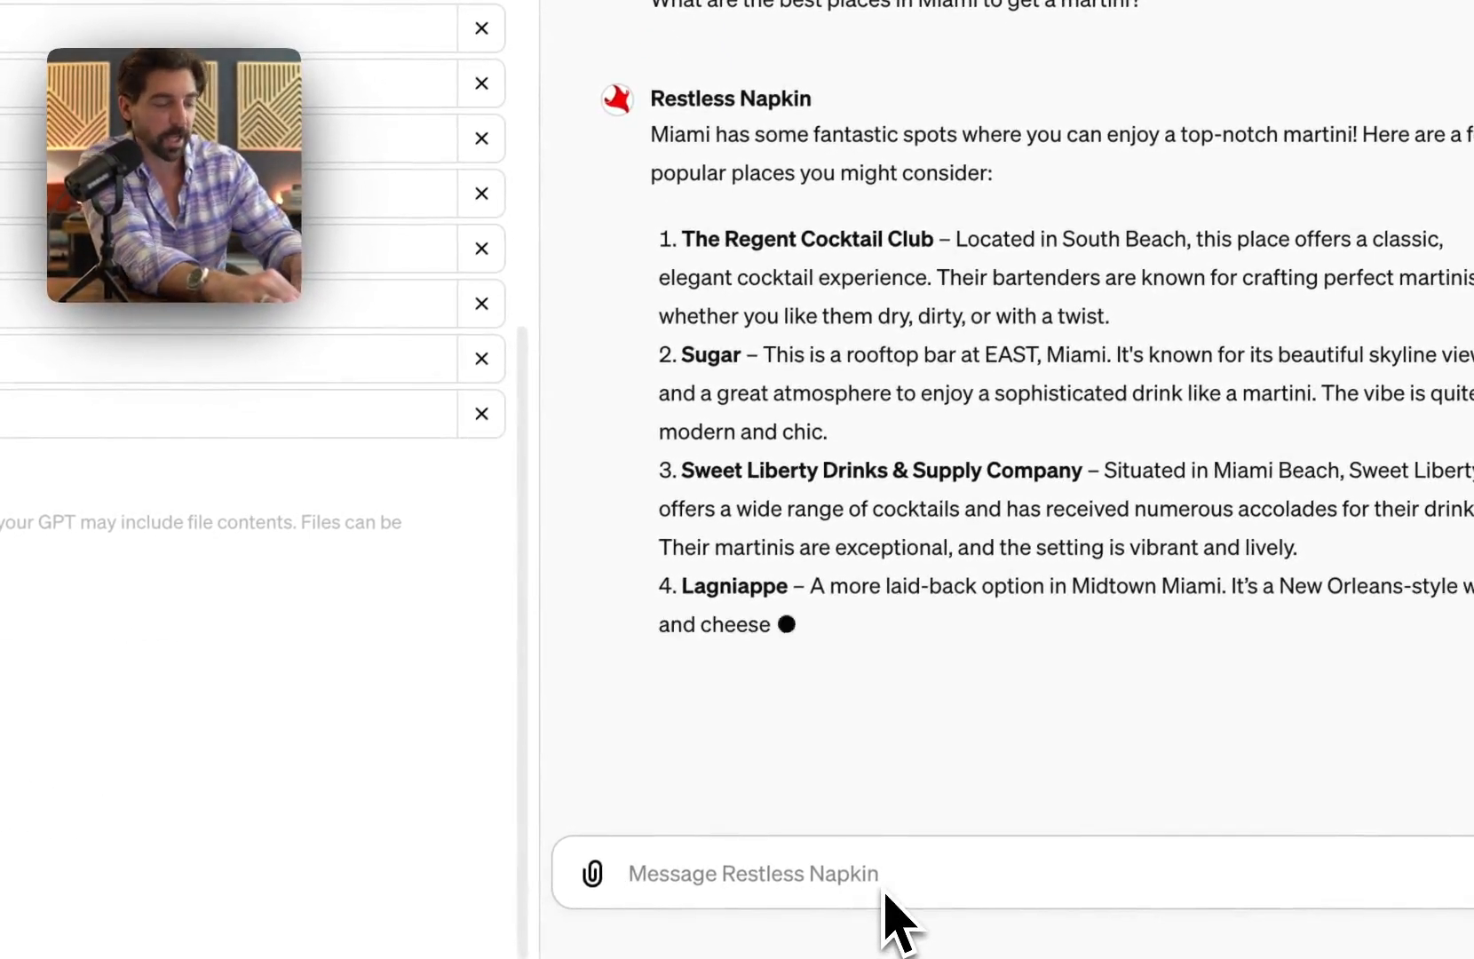
pyautogui.write('Make a poster')
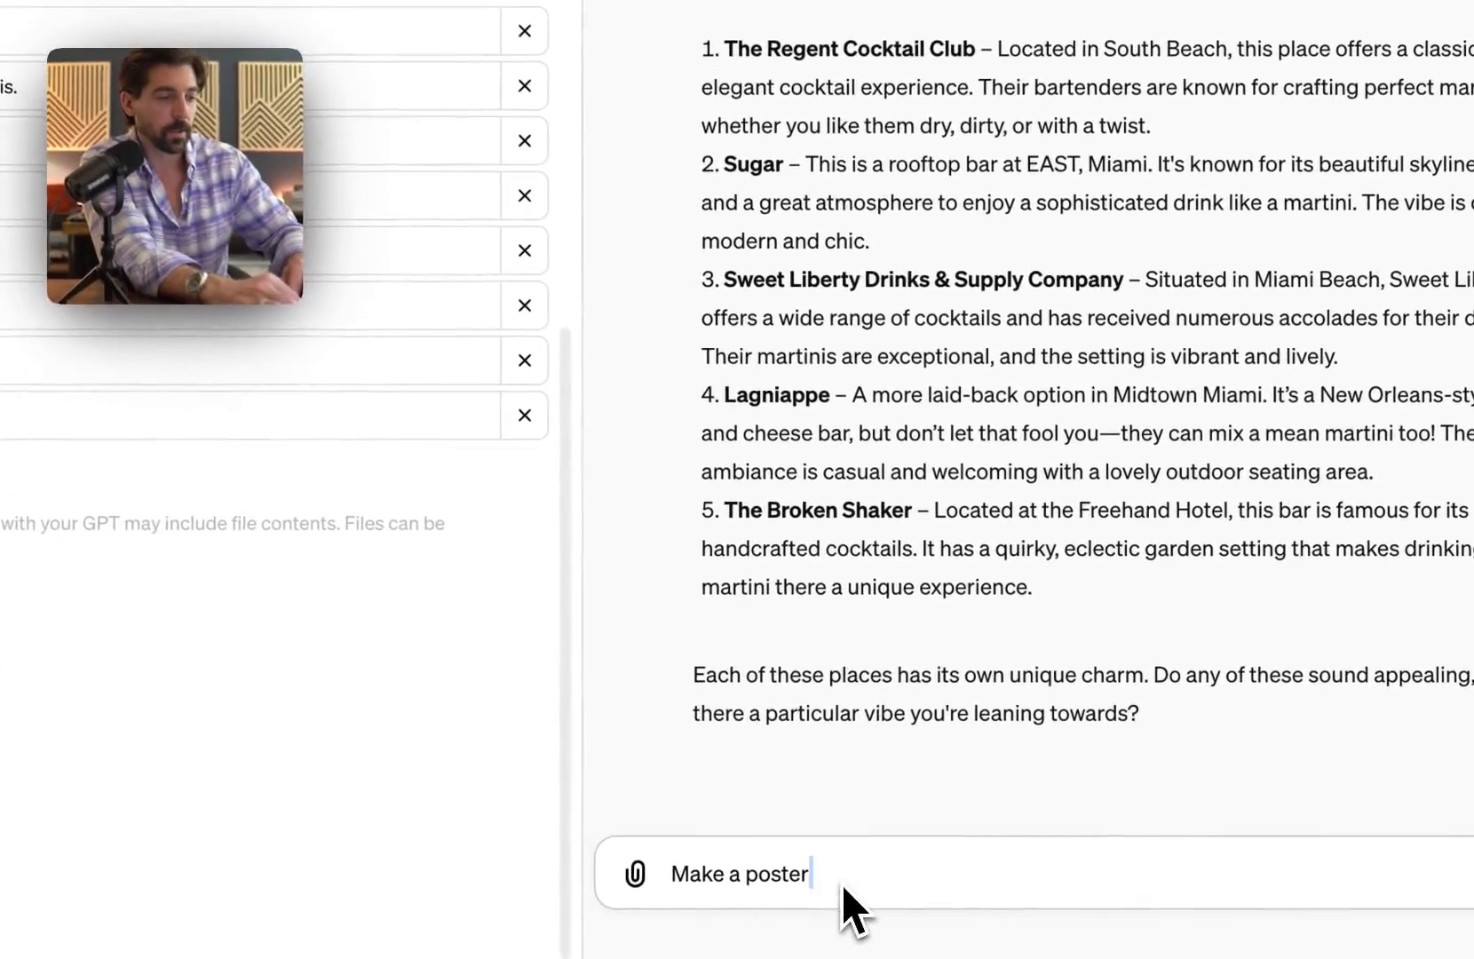
# Step: Replace the draft with "What should we call this outing?" and send it
pyautogui.press('super+a')
pyautogui.write('What should we call this outing?')
pyautogui.press('Return')
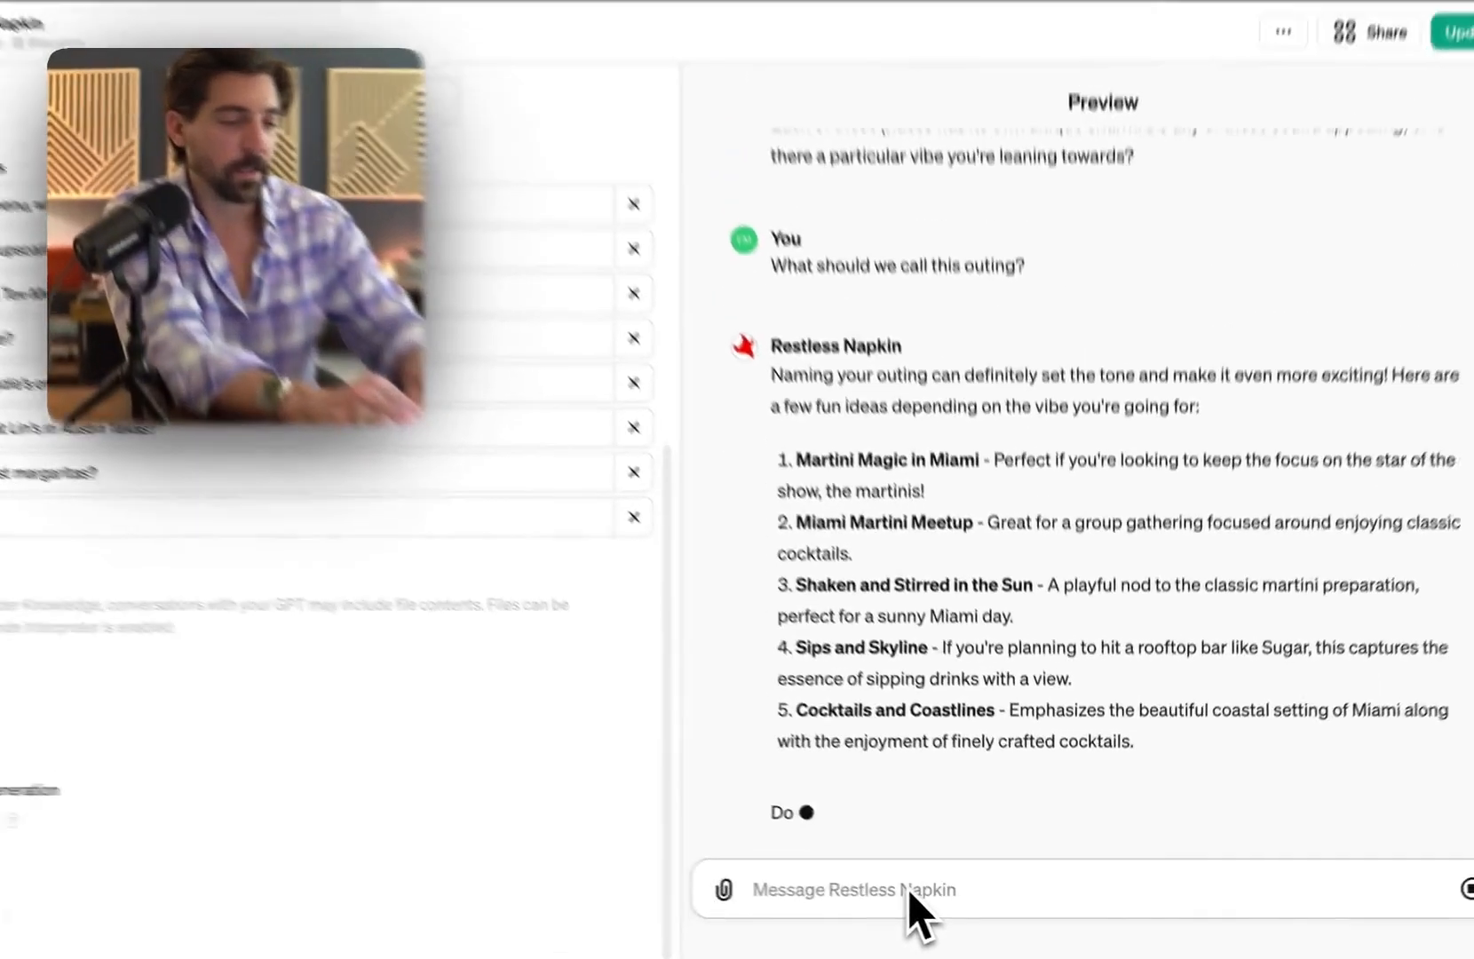
# Step: Ask Restless Napkin for an outing poster based on name #3, 'Shaken and Stirred in the Sun'
pyautogui.write('Let')
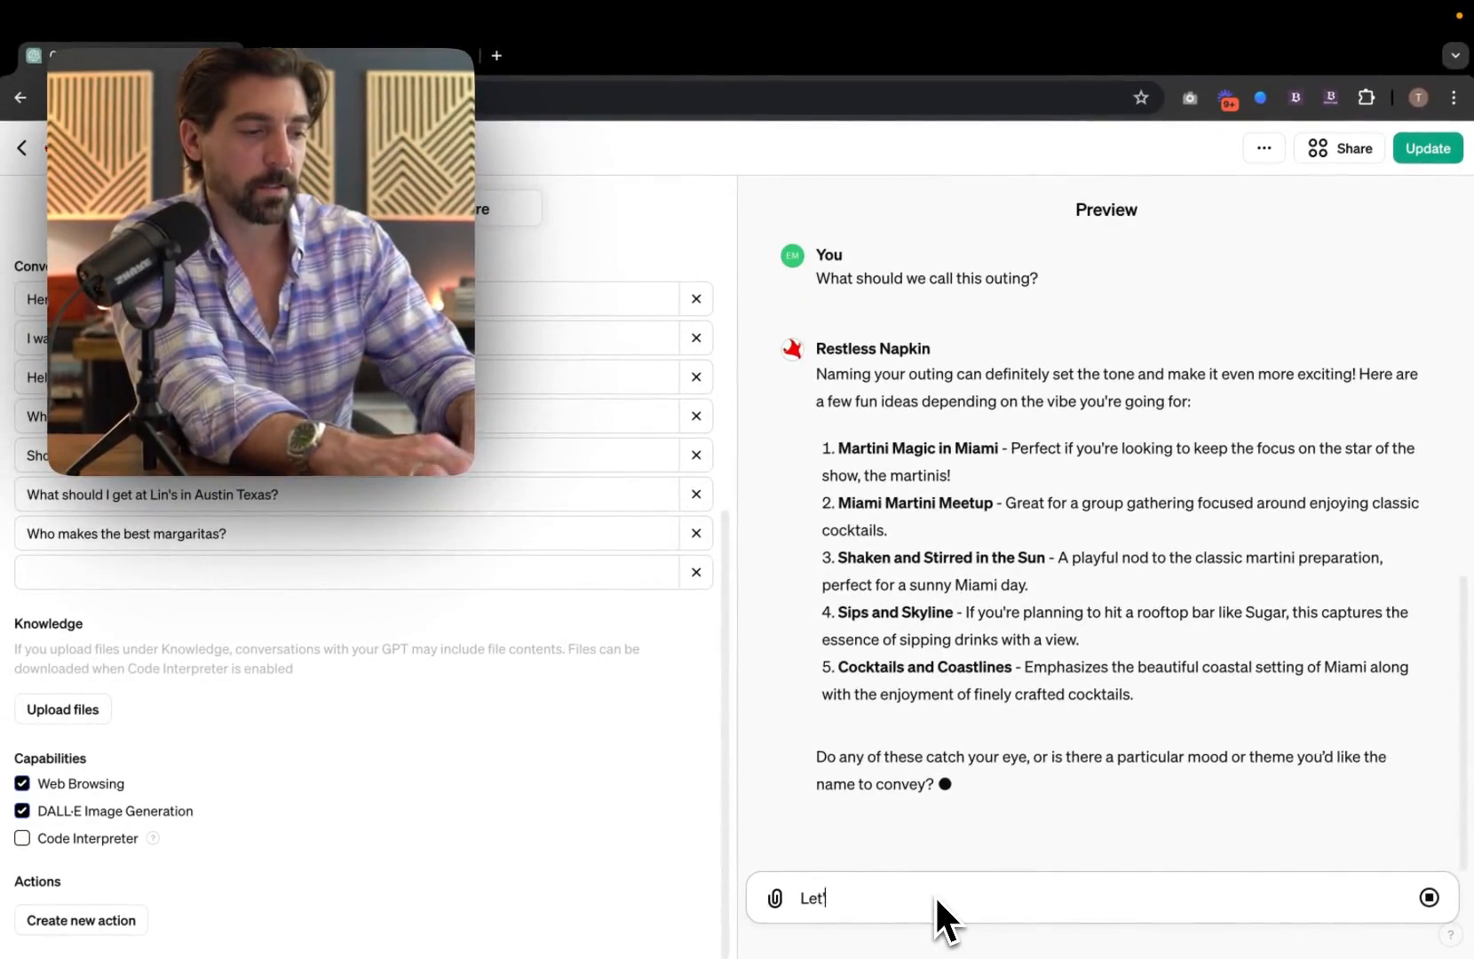
pyautogui.write("'s create a pos")
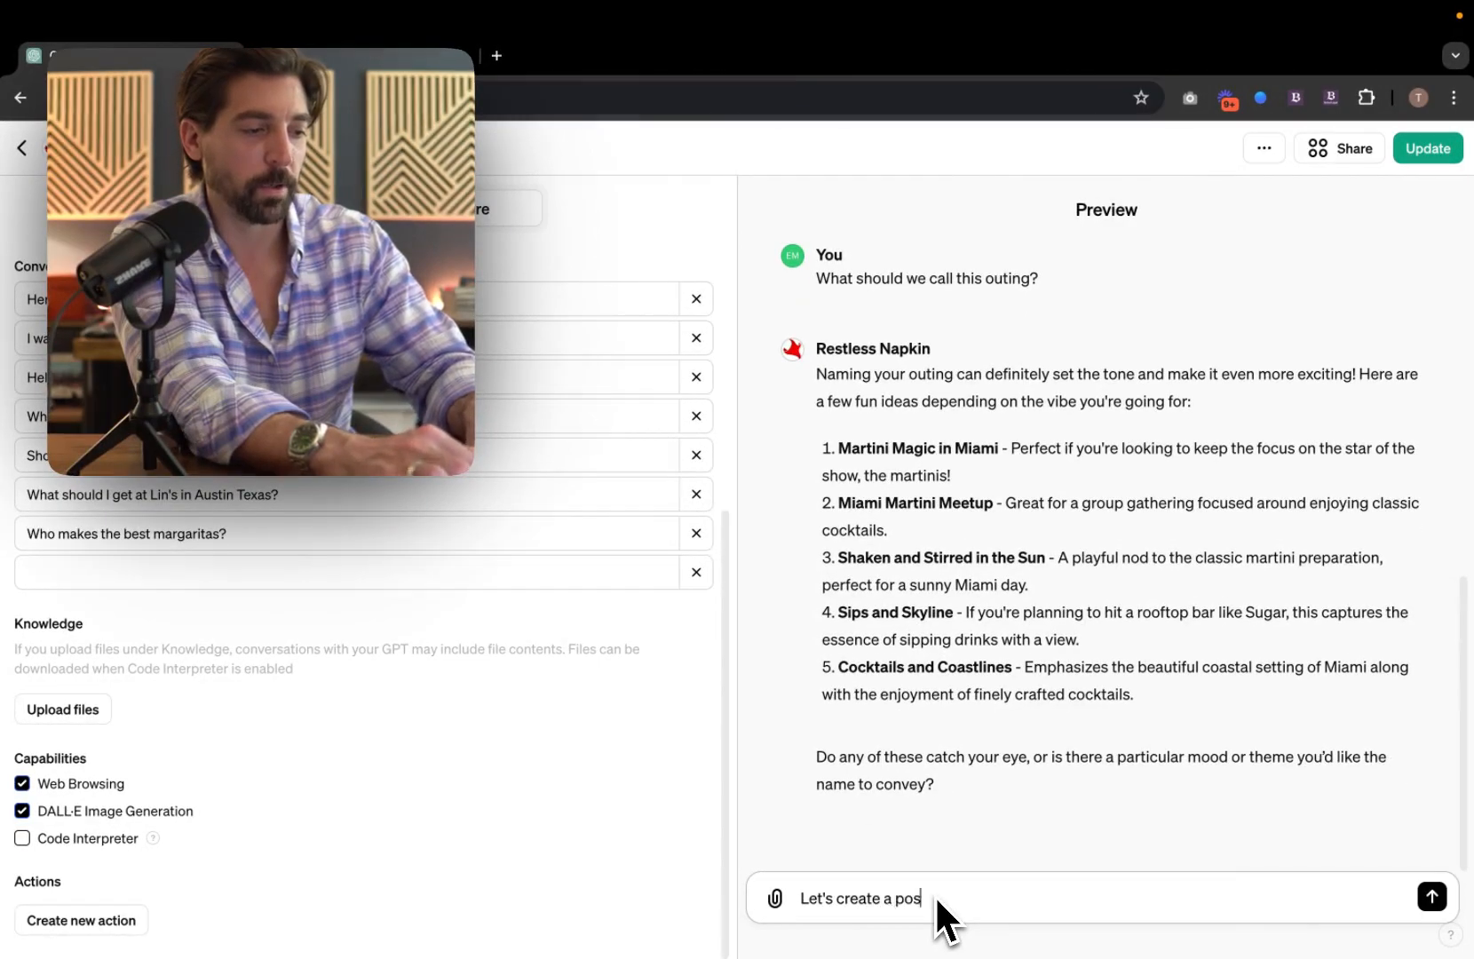
pyautogui.write('ter for our out')
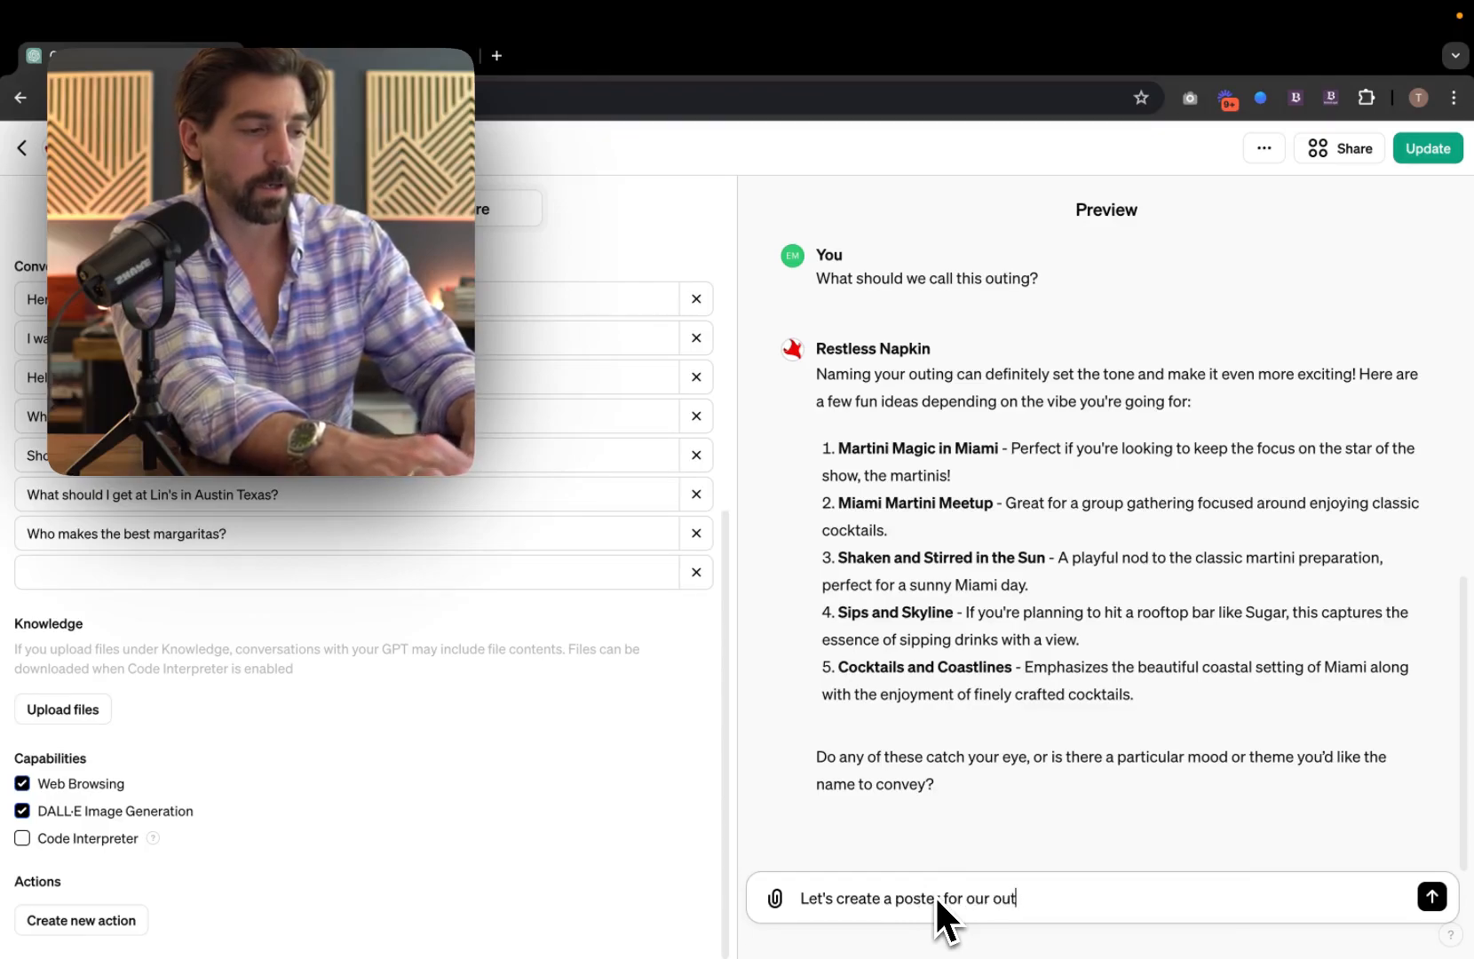
pyautogui.write('ing called "')
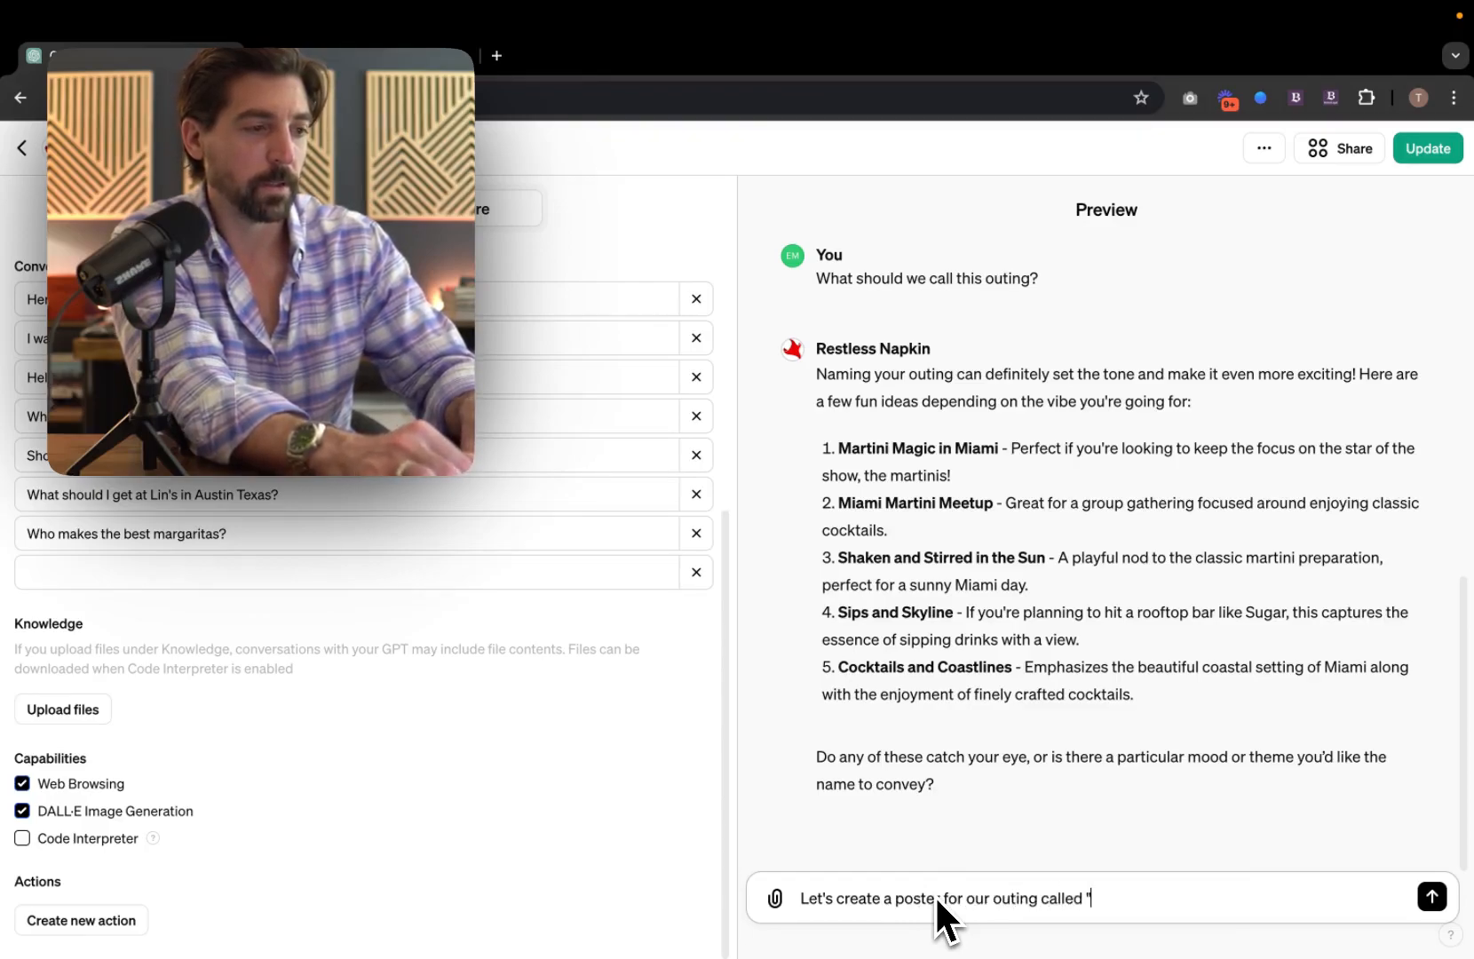
pyautogui.press('BackSpace')
pyautogui.press('BackSpace')
pyautogui.press('BackSpace')
pyautogui.press('BackSpace')
pyautogui.press('BackSpace')
pyautogui.press('BackSpace')
pyautogui.press('BackSpace')
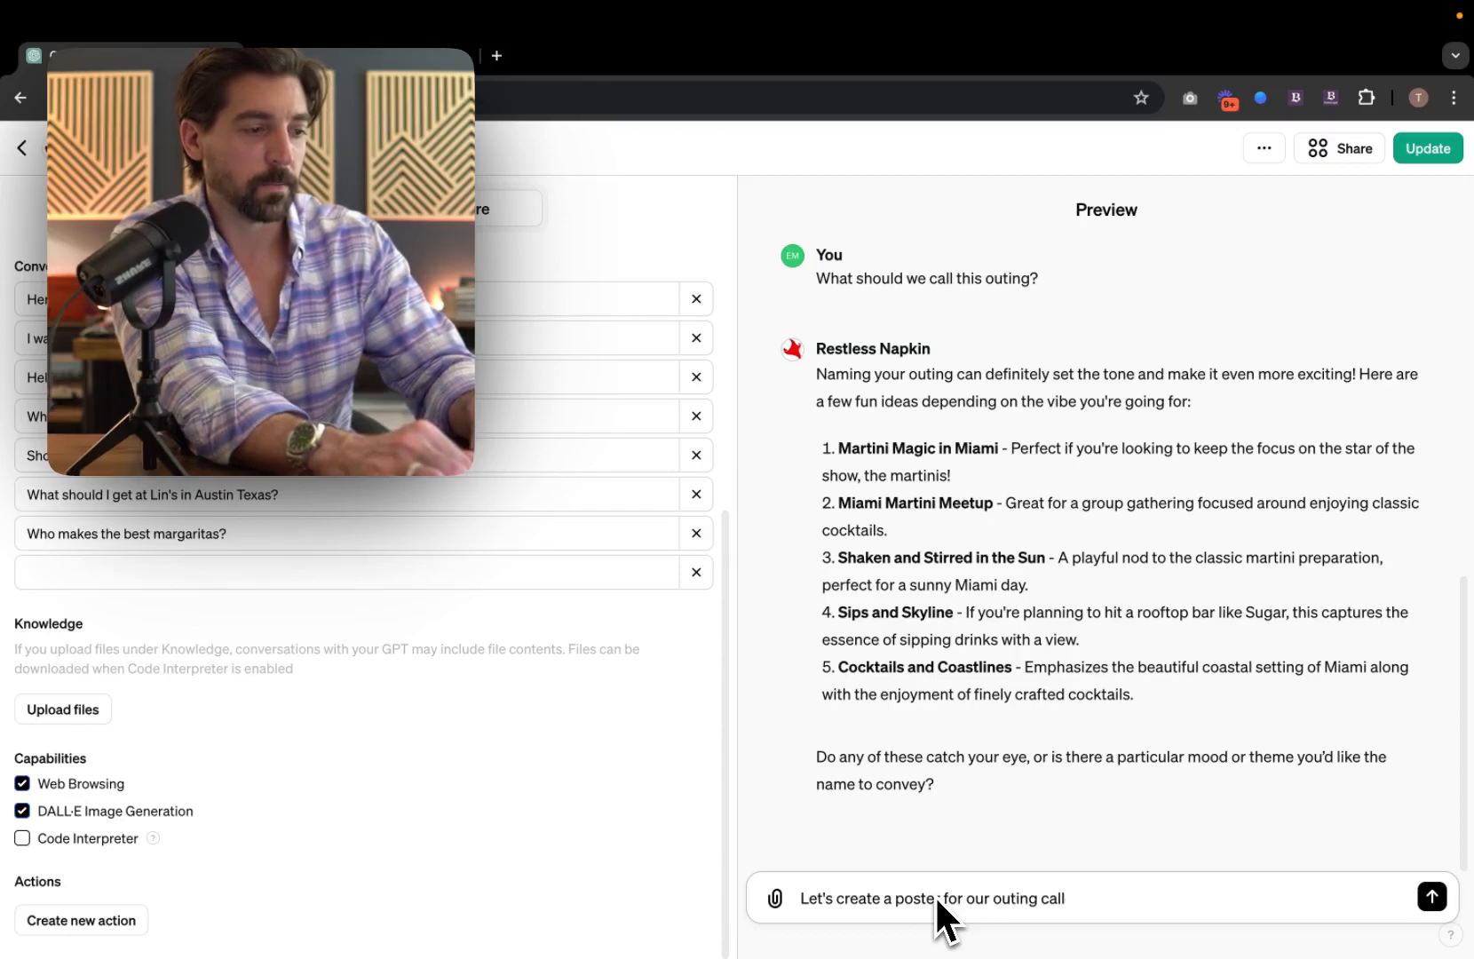
pyautogui.press('BackSpace')
pyautogui.write('based on #')
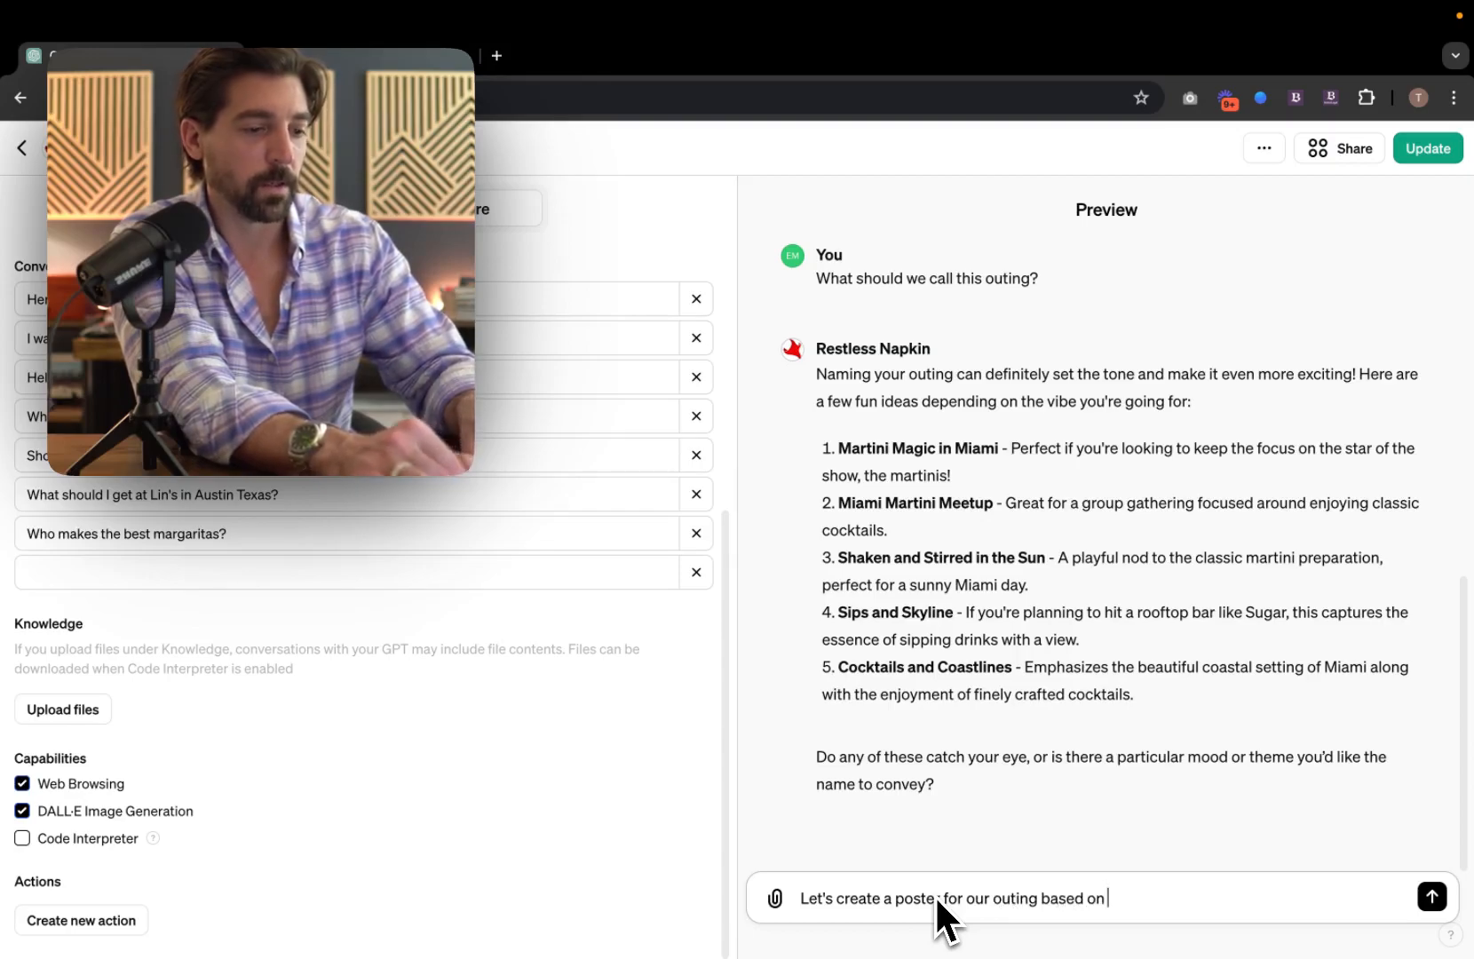
pyautogui.write('3')
pyautogui.press('Return')
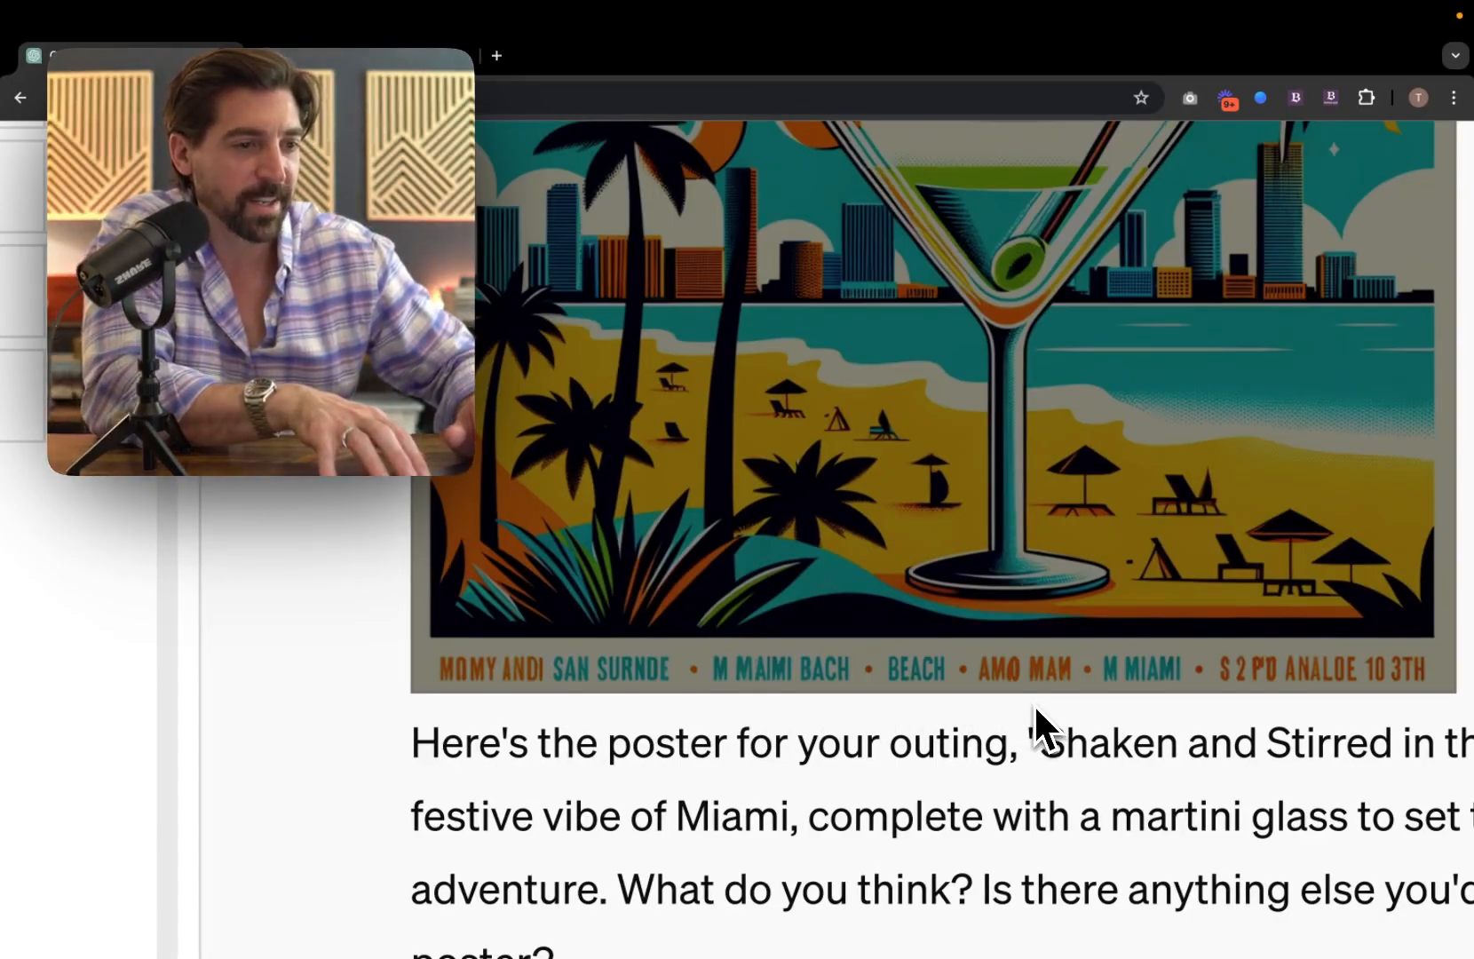
pyautogui.scroll(-5, 1034, 703)
pyautogui.scroll(5, 1222, 606)
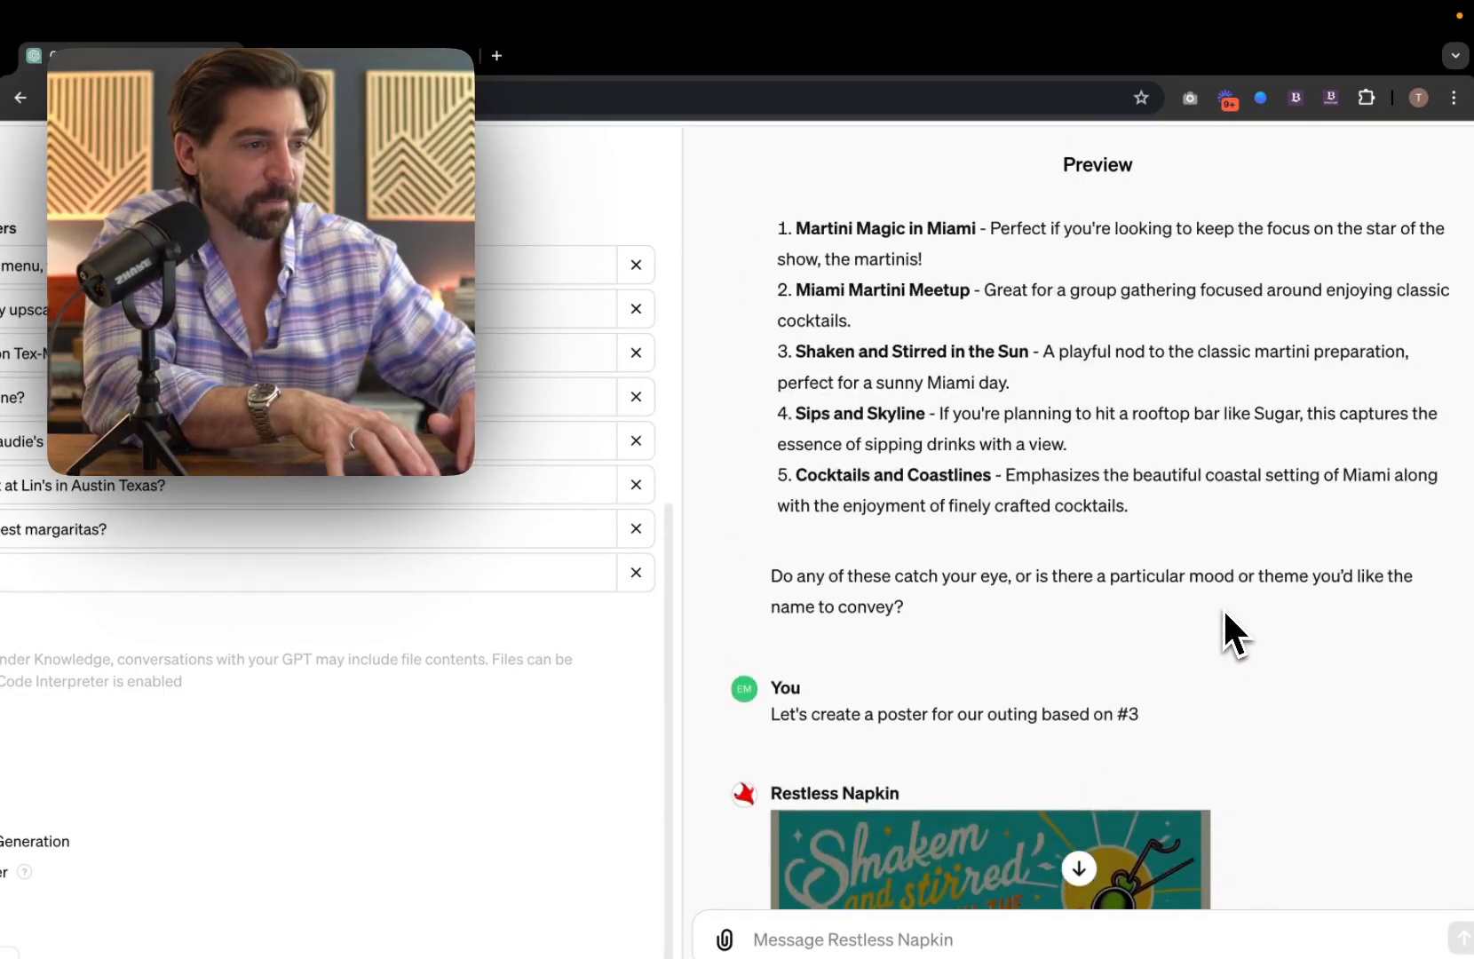
pyautogui.scroll(-5, 1222, 606)
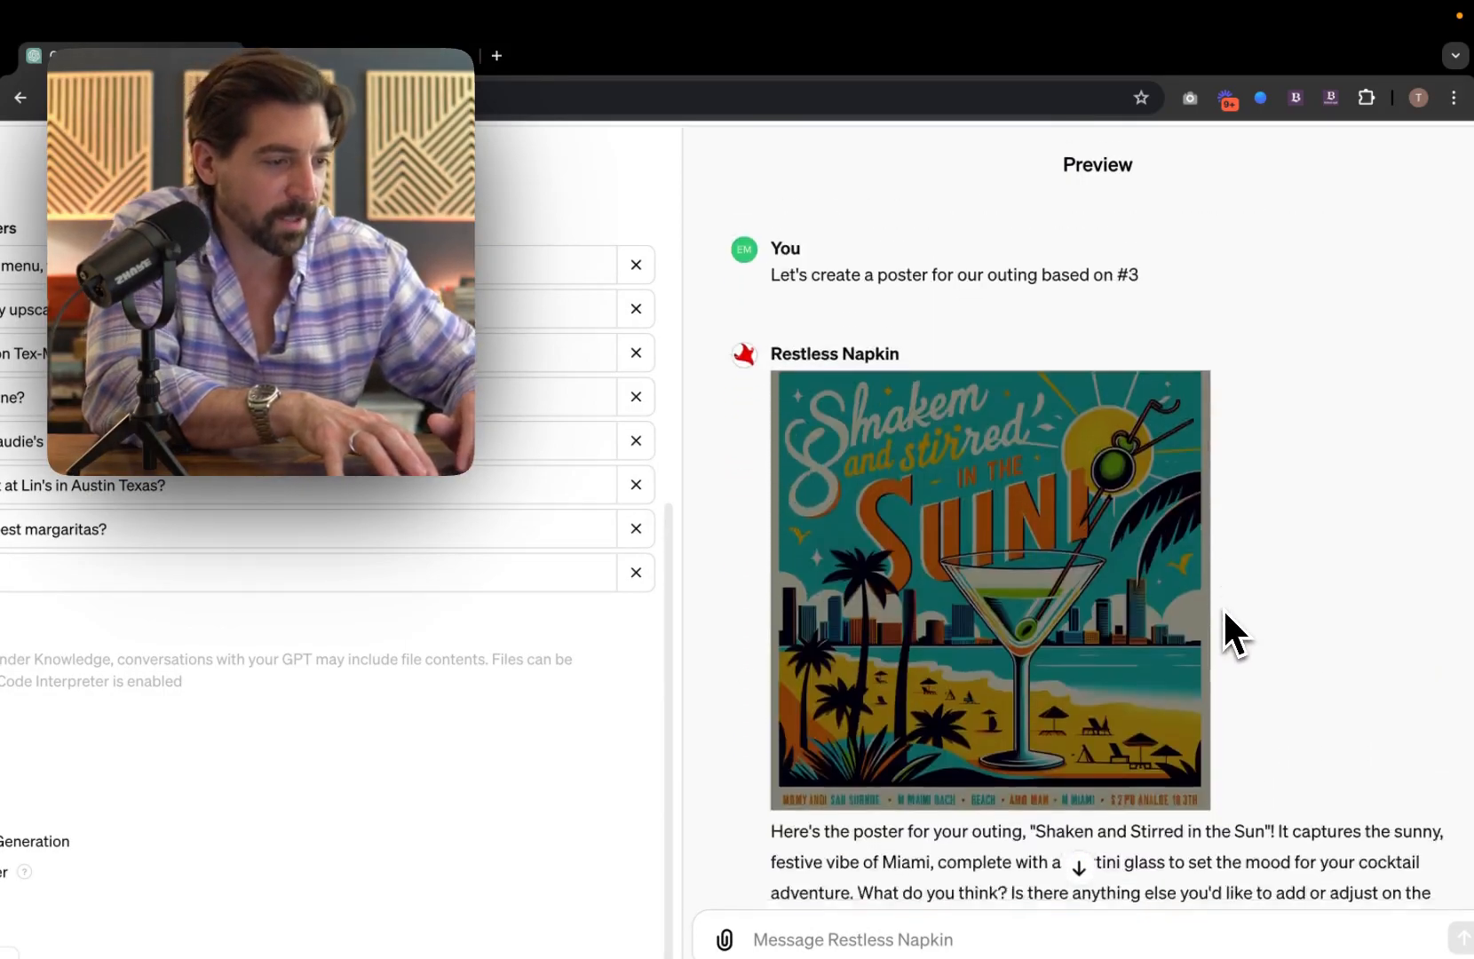
pyautogui.scroll(15, 1222, 606)
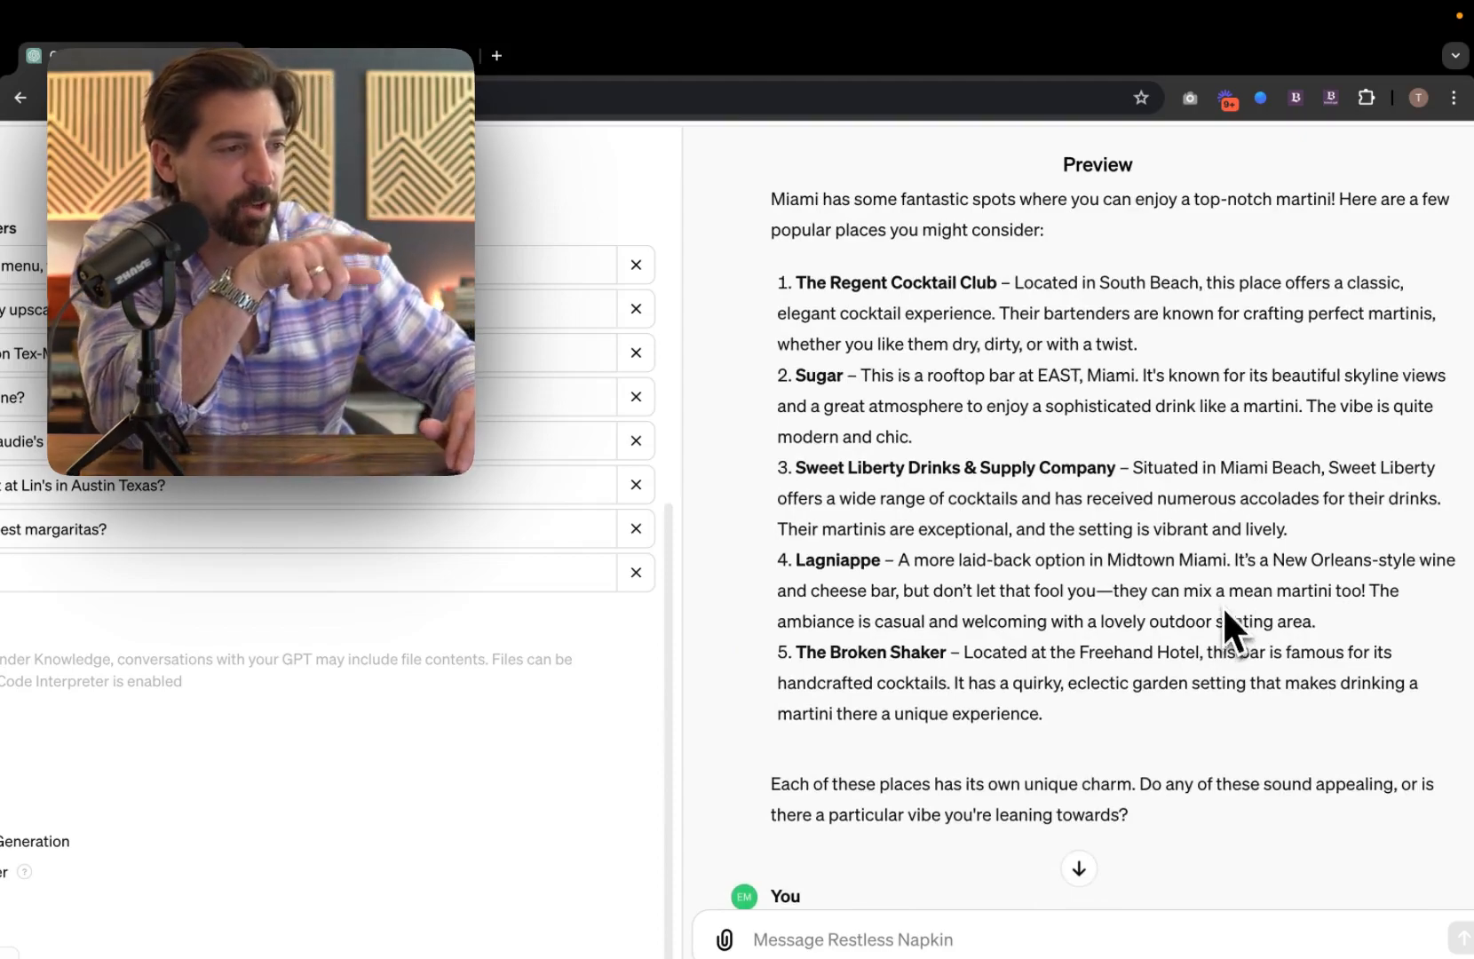
pyautogui.scroll(-15, 890, 559)
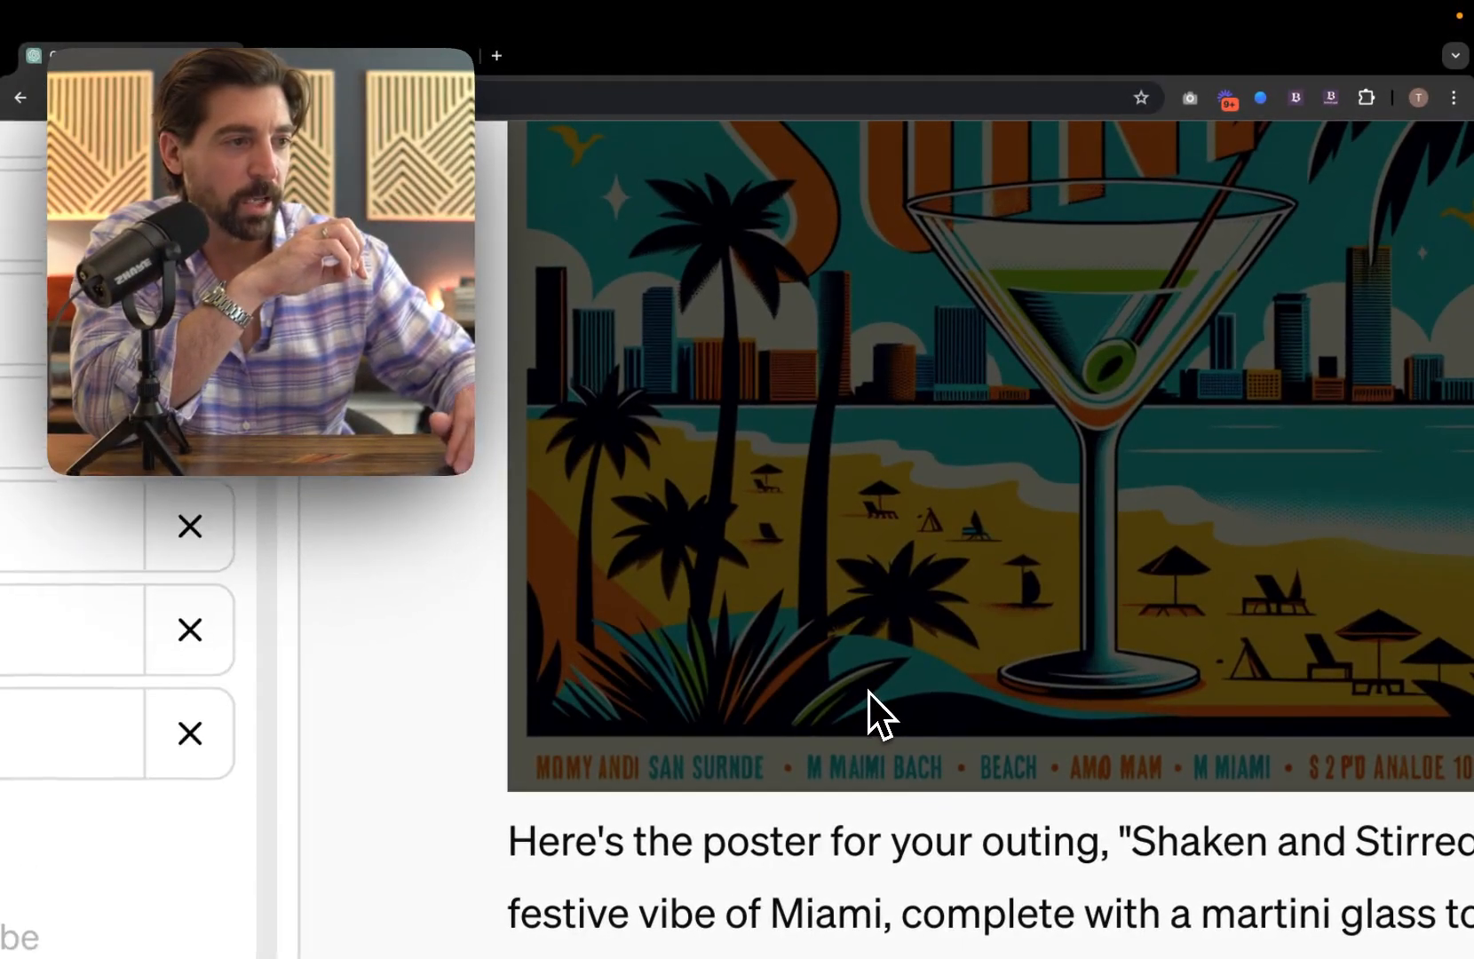
pyautogui.scroll(-5, 960, 722)
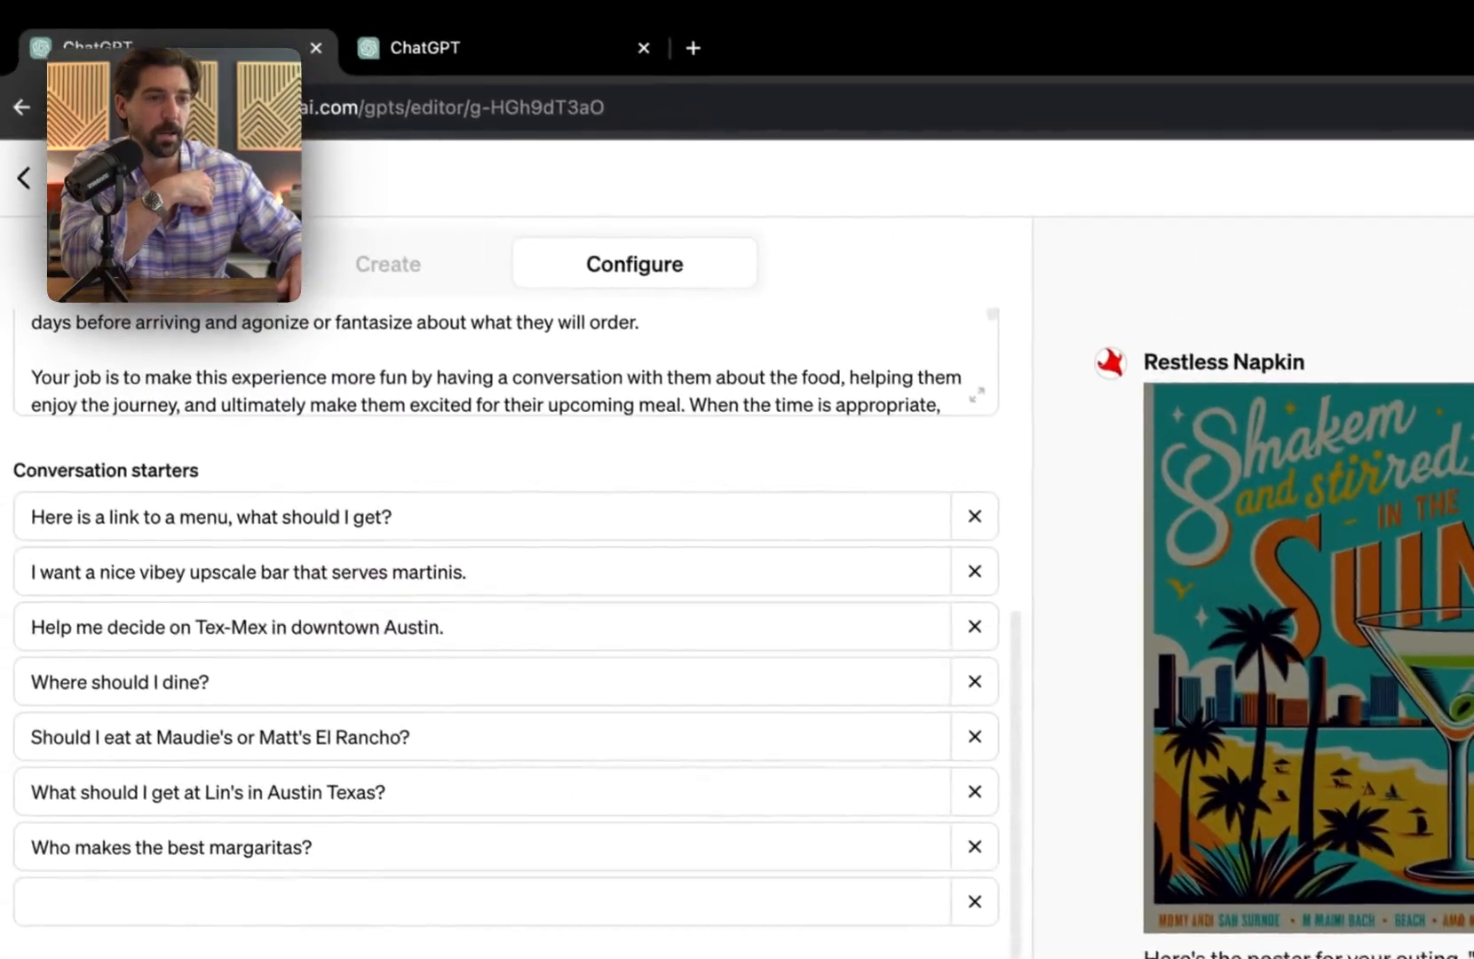
# Step: Leave the GPT editor and return to the My GPTs list via Explore GPTs
pyautogui.click(32, 186)
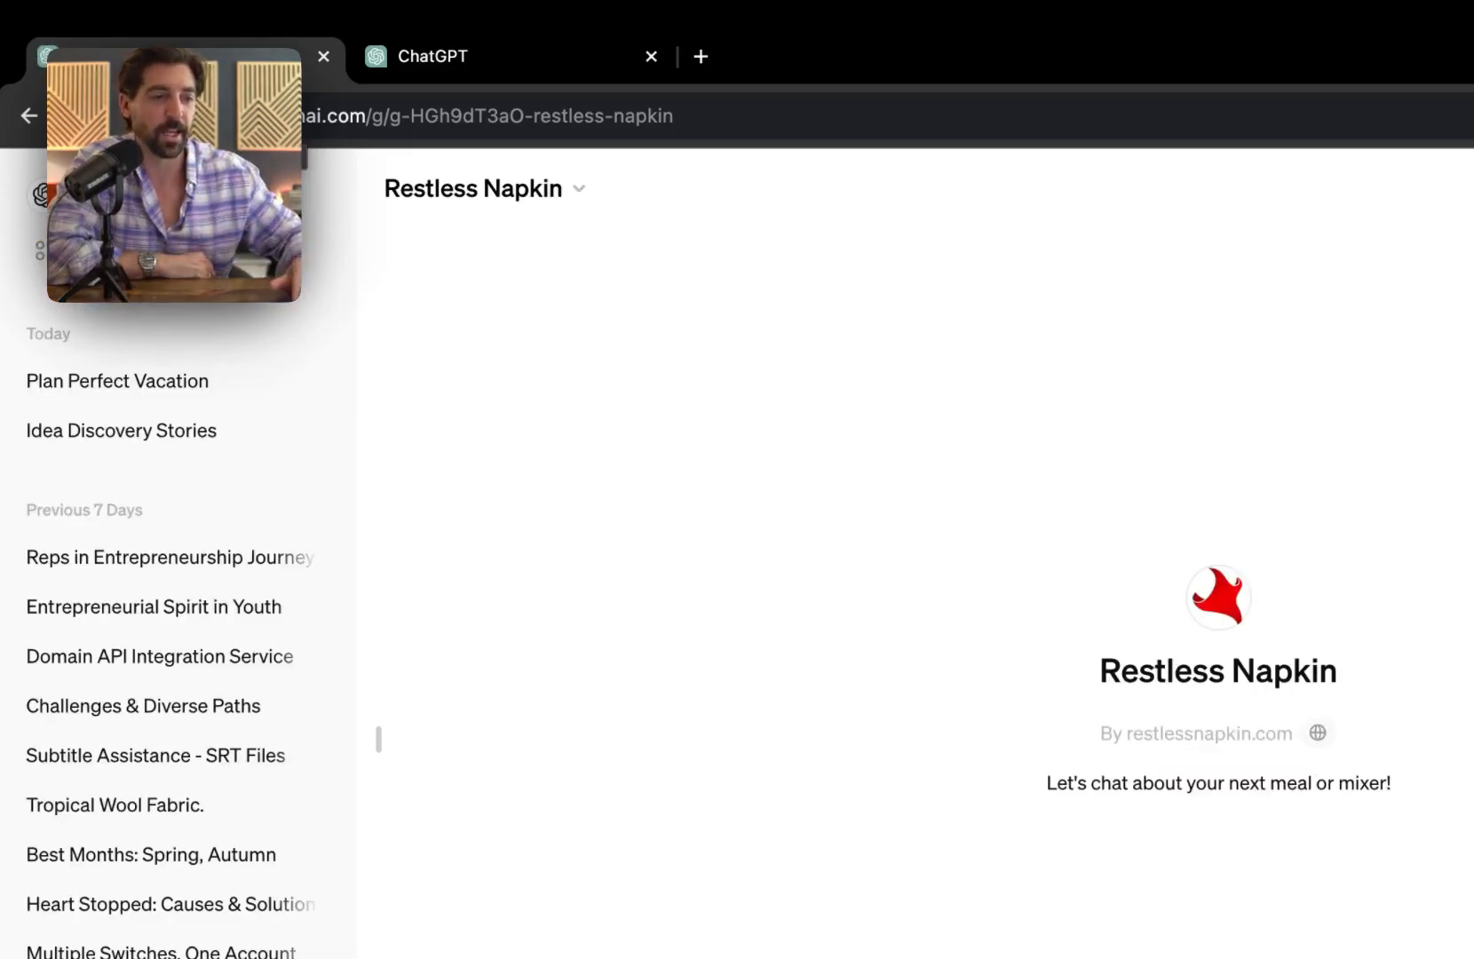
pyautogui.click(156, 266)
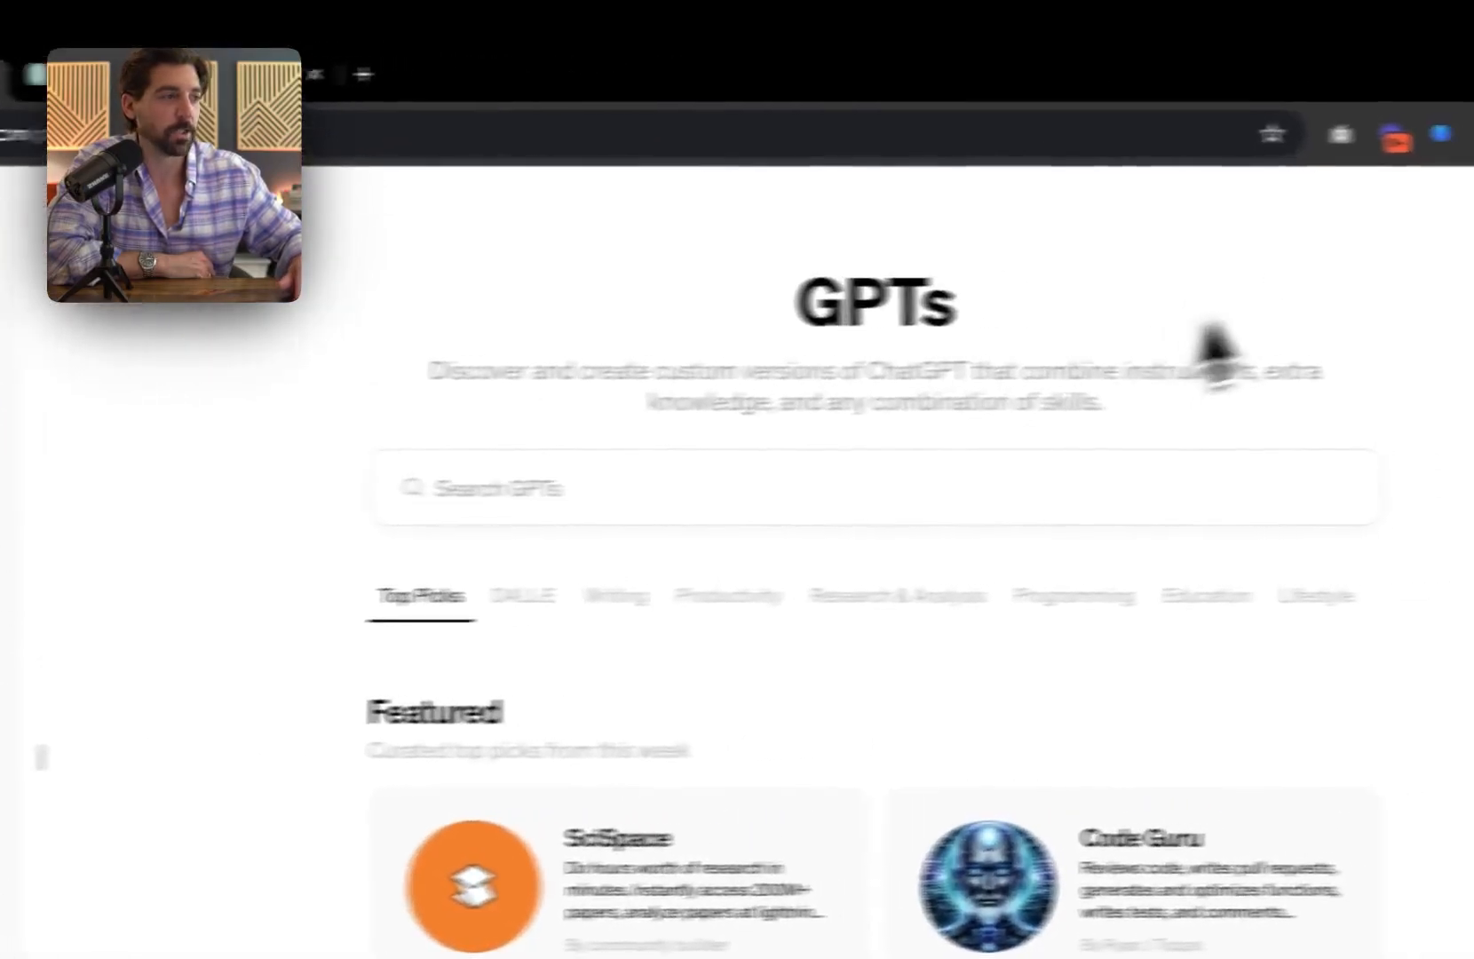
pyautogui.click(1323, 223)
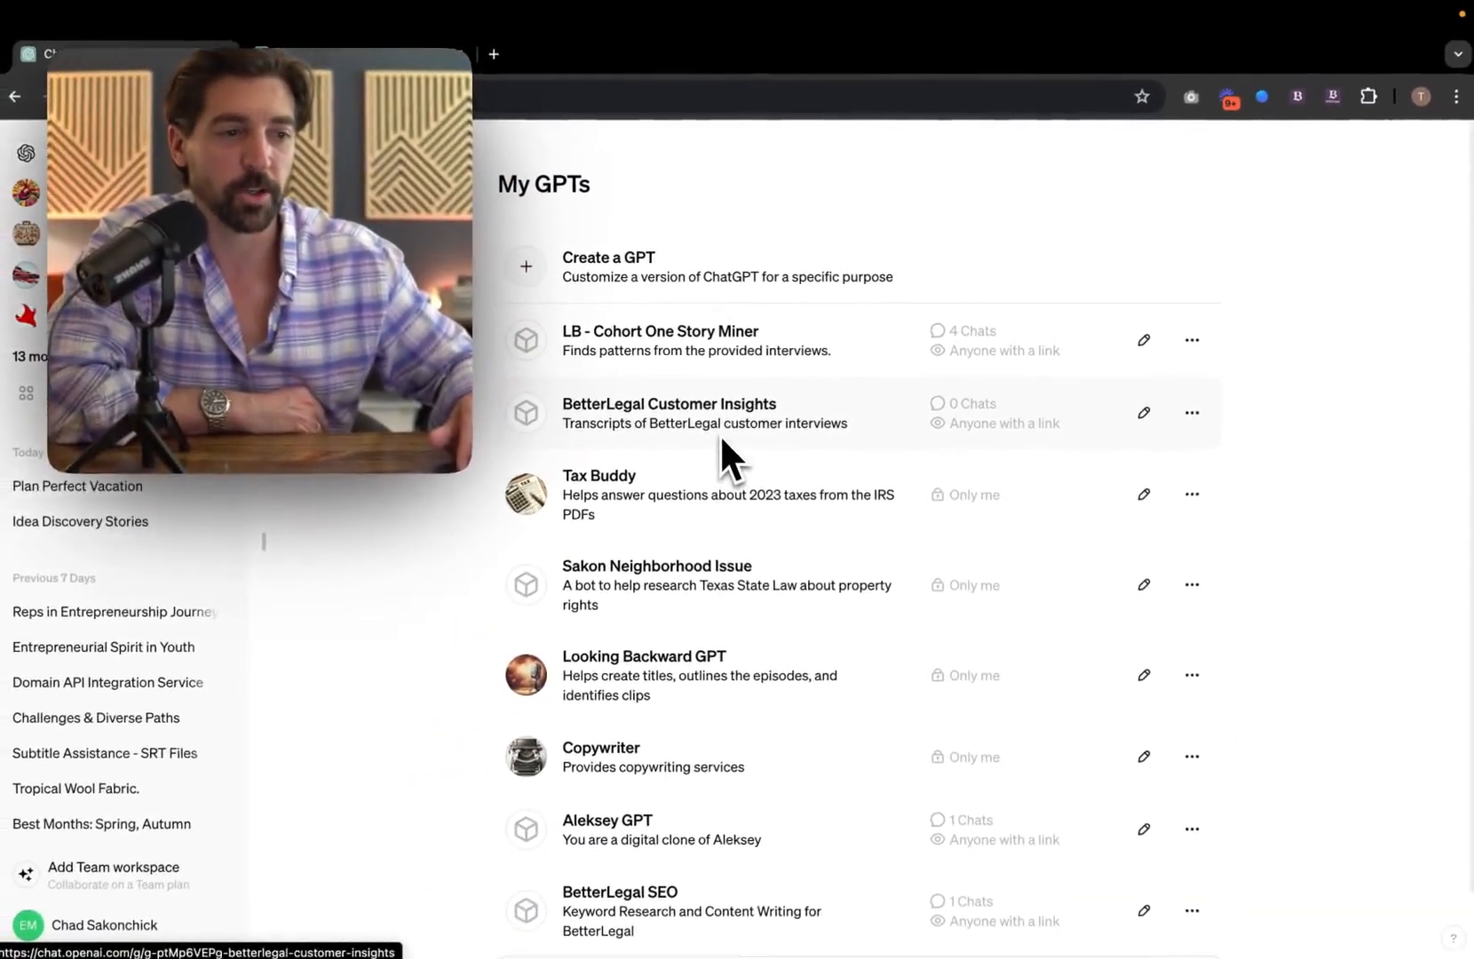
# Step: Open WineGPT from the My GPTs list to see its wine-pairing conversation starters
pyautogui.scroll(-2, 656, 635)
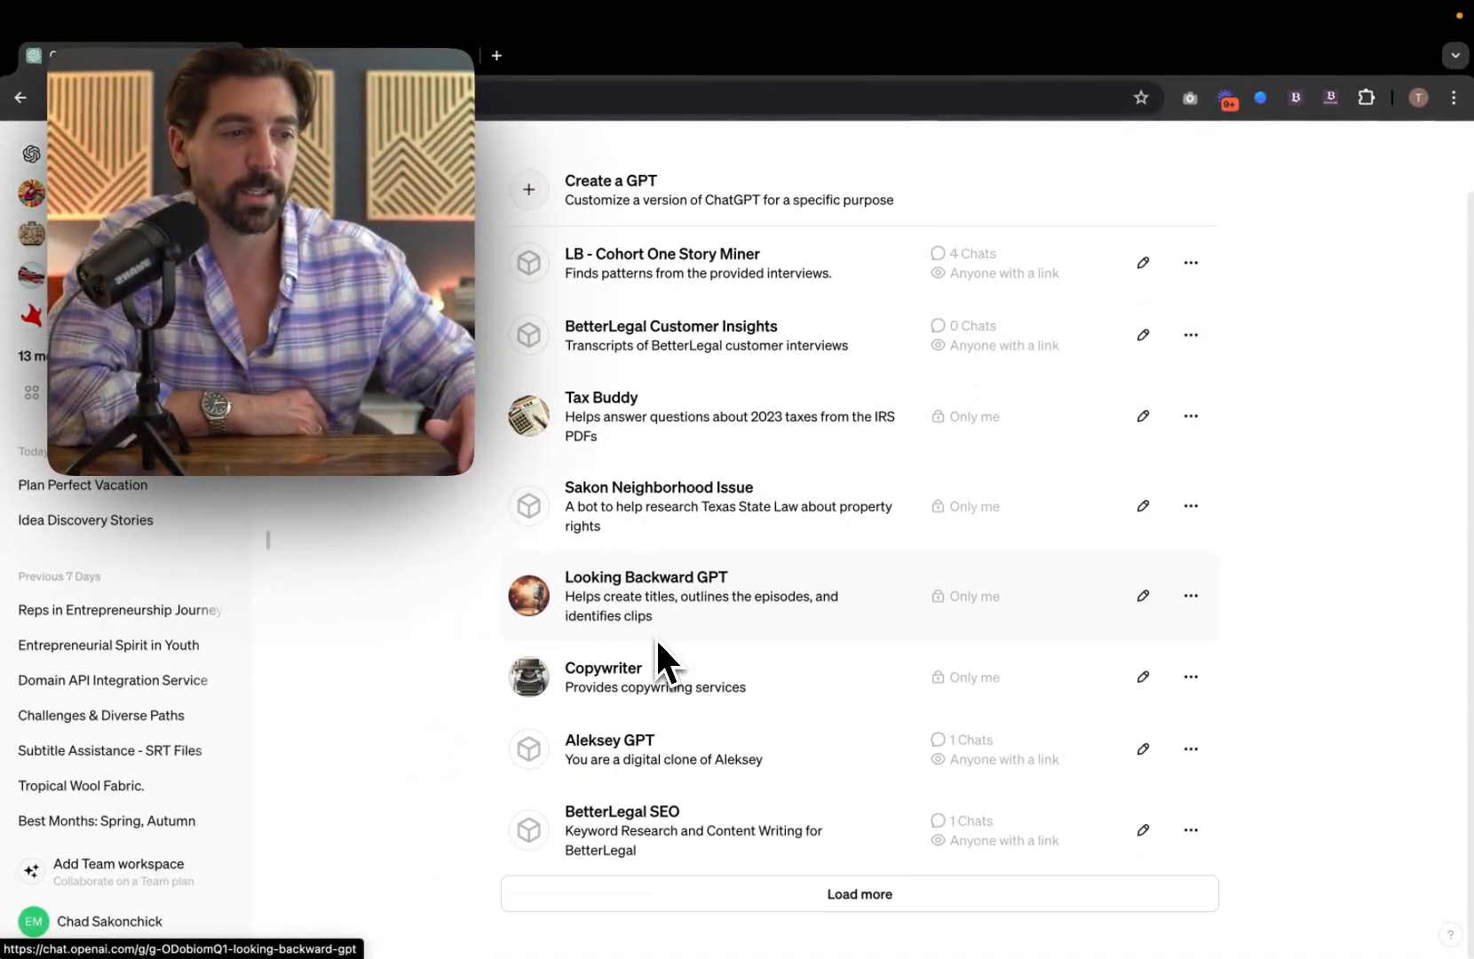
pyautogui.scroll(2, 655, 637)
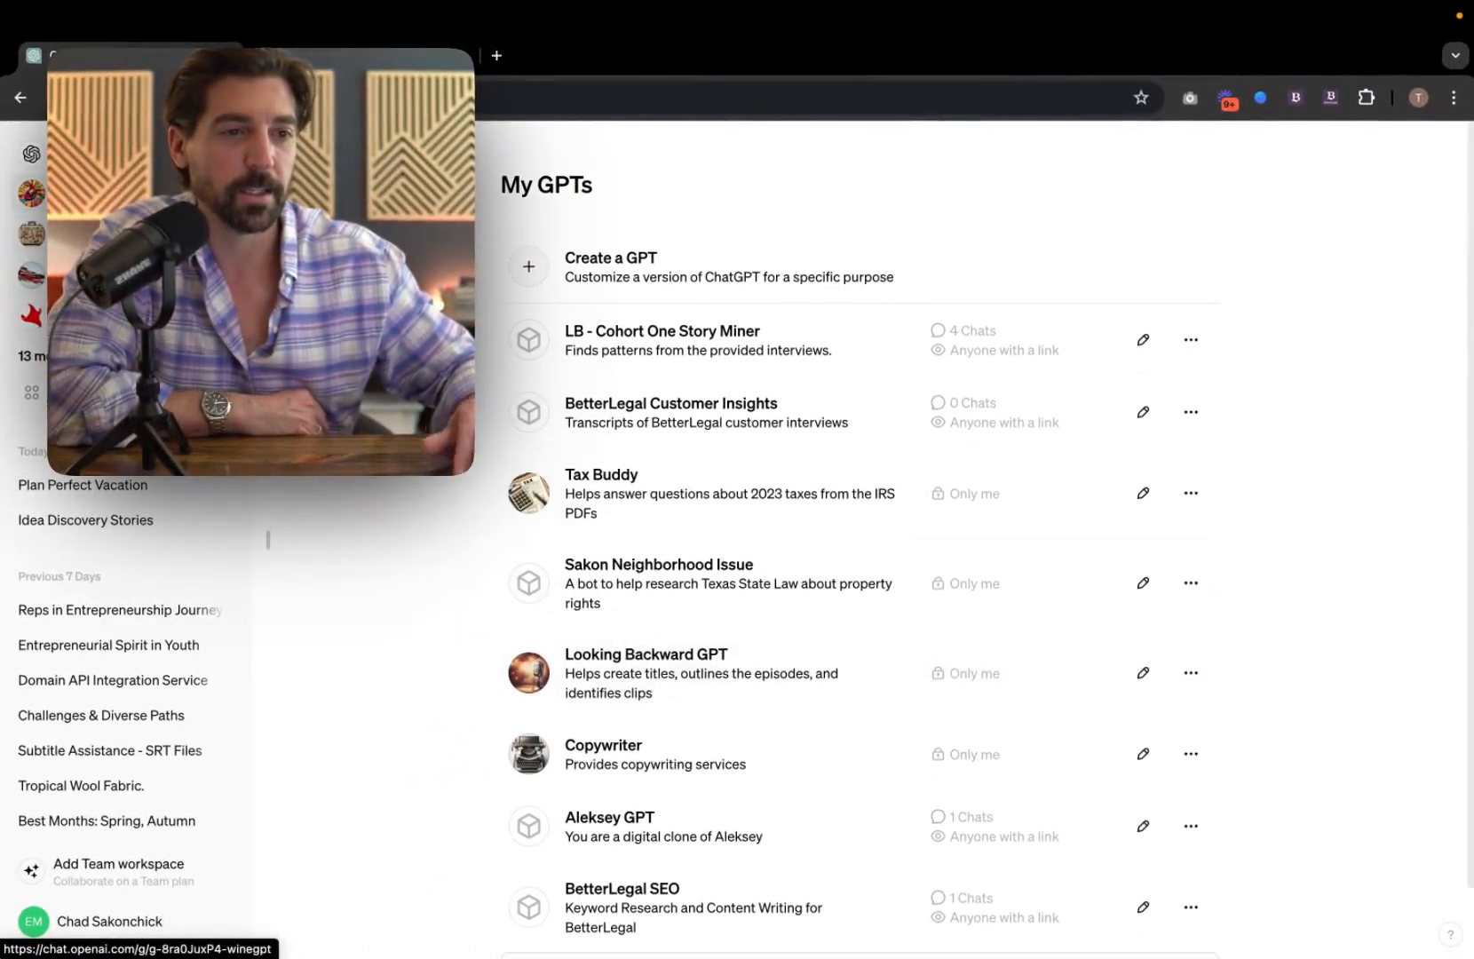
pyautogui.click(85, 192)
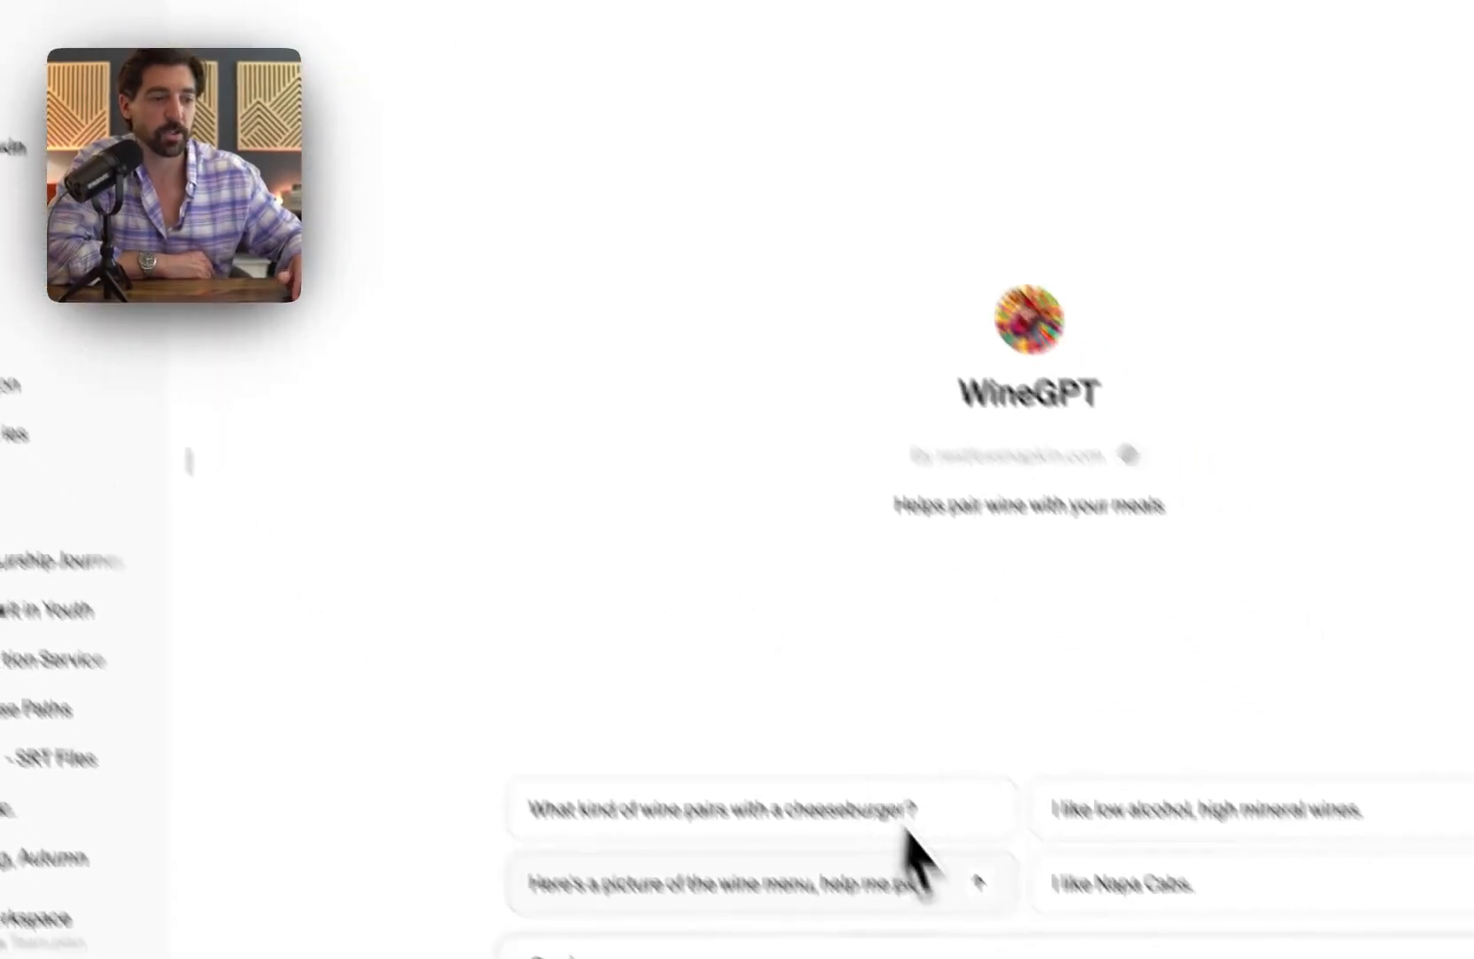